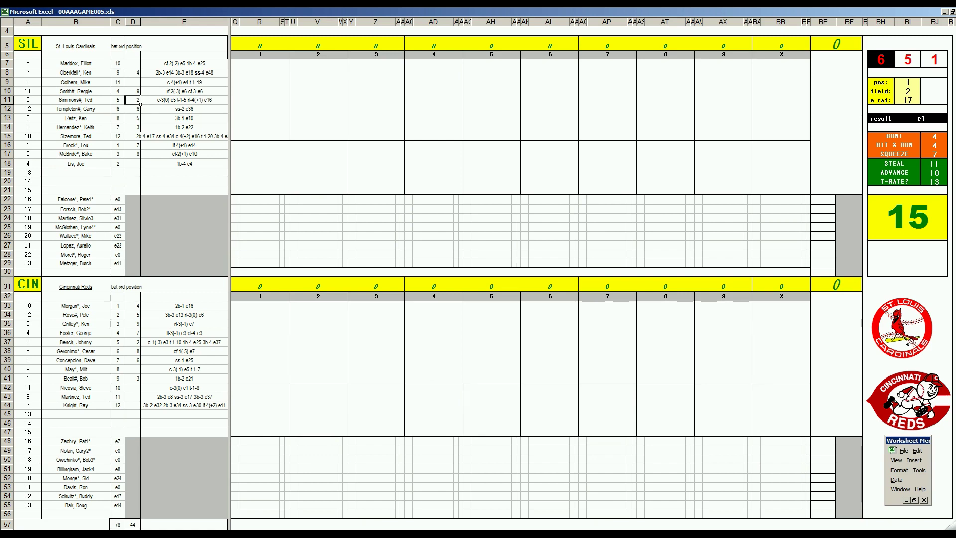
# - Bring the 00AAA STATS 1980 season workbook with its team player stats to the front
pyautogui.hotkey('ctrl', 'Tab')
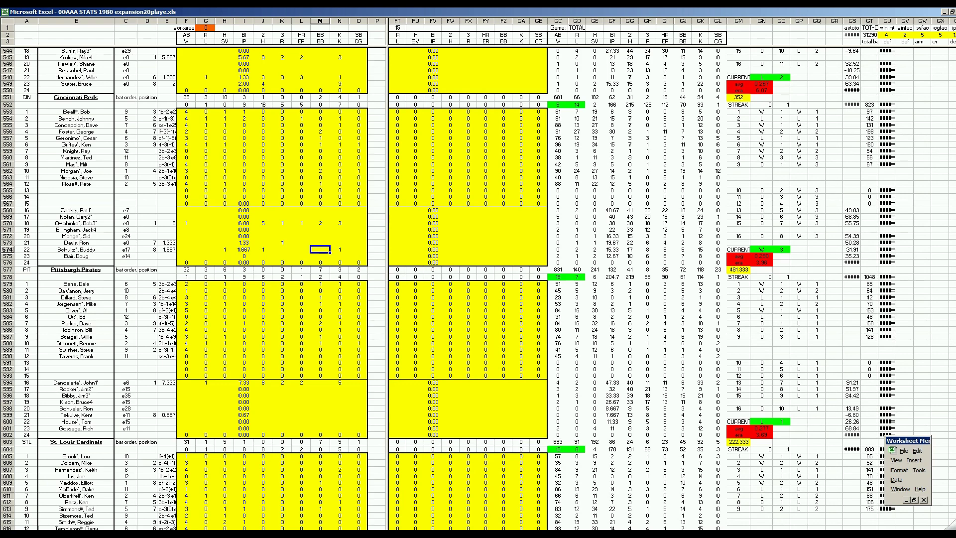
# - Check the NL Central standings, then return to the 00AAAGAME005.xls Cardinals–Reds scoresheet
pyautogui.hotkey('ctrl', 'pagedown')
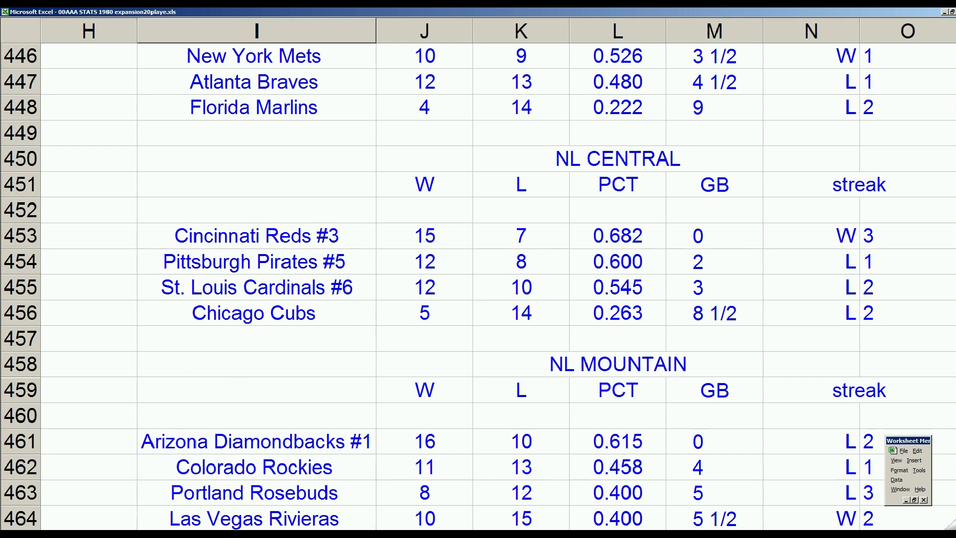
pyautogui.hotkey('ctrl', 'F6')
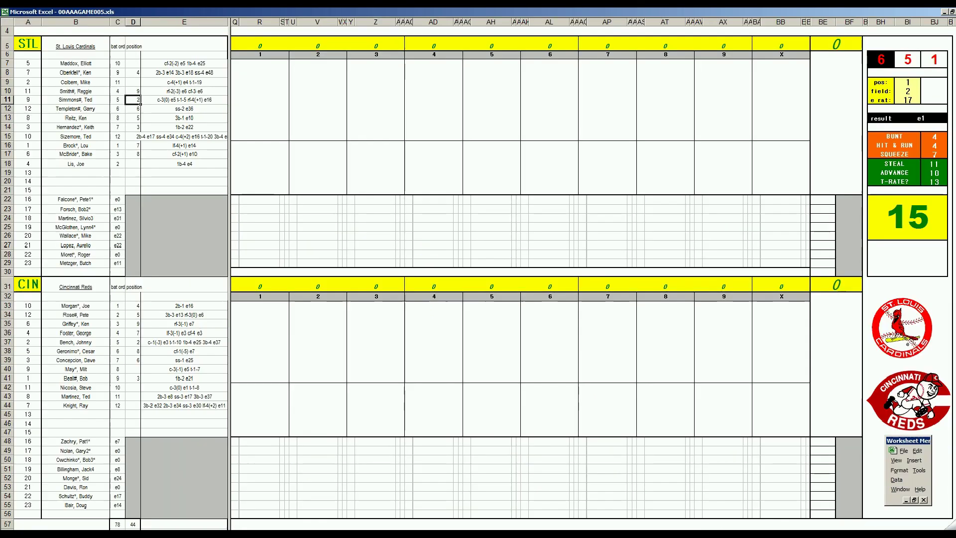
# - Sort the Cardinals lineup into batting order and mark 1 for the starting pitcher
pyautogui.click(919, 412)
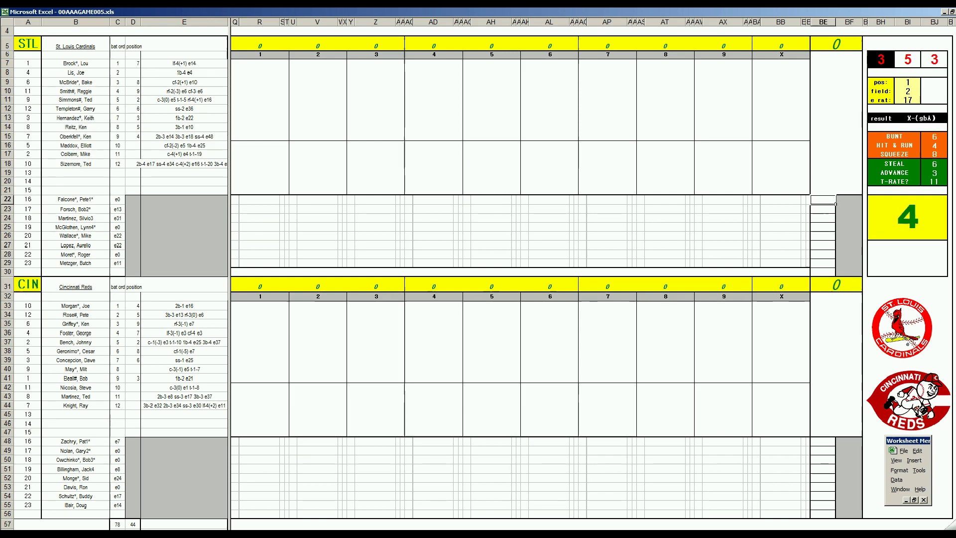
pyautogui.press('Down')
pyautogui.press('Down')
pyautogui.write('1')
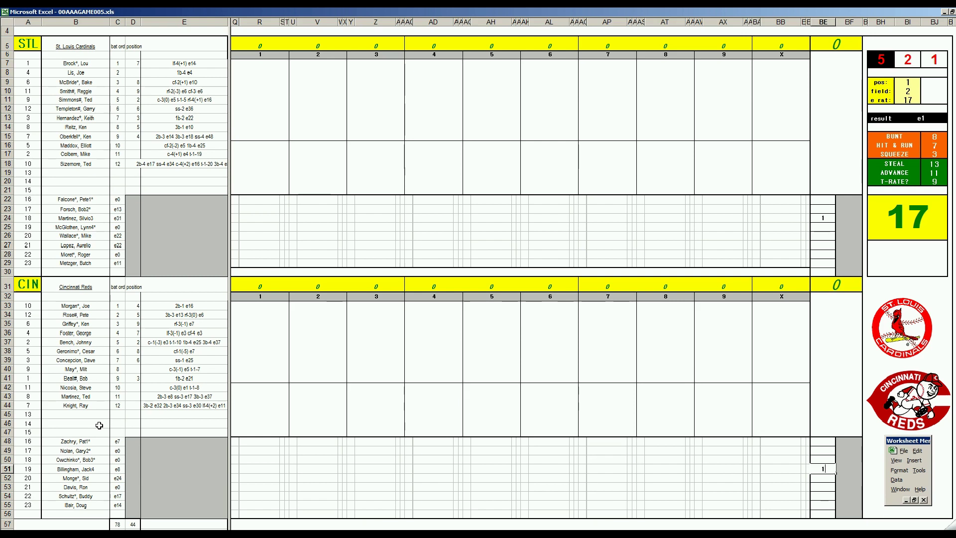
# - Score the Cardinals' first three inning-1 batters as #13, #13 and #53
pyautogui.click(261, 64)
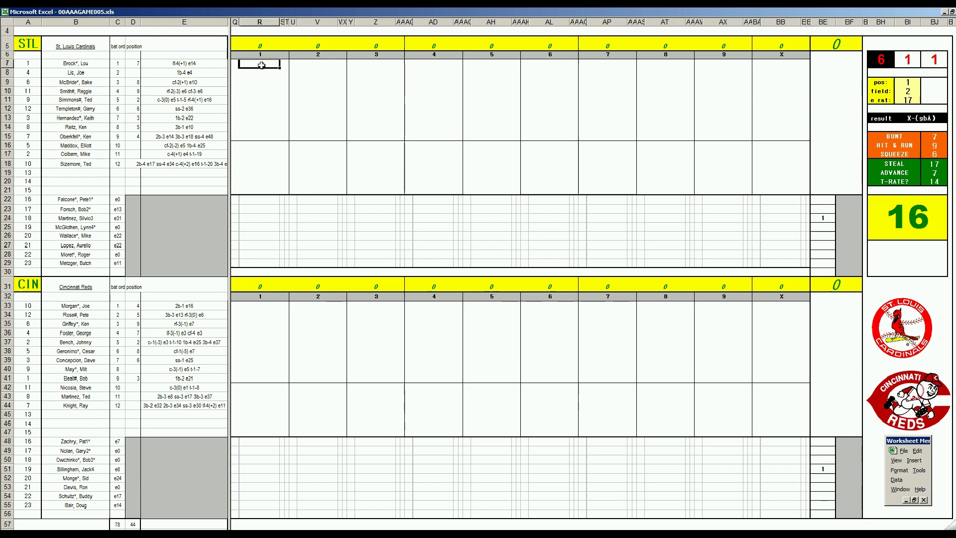
pyautogui.write('#18')
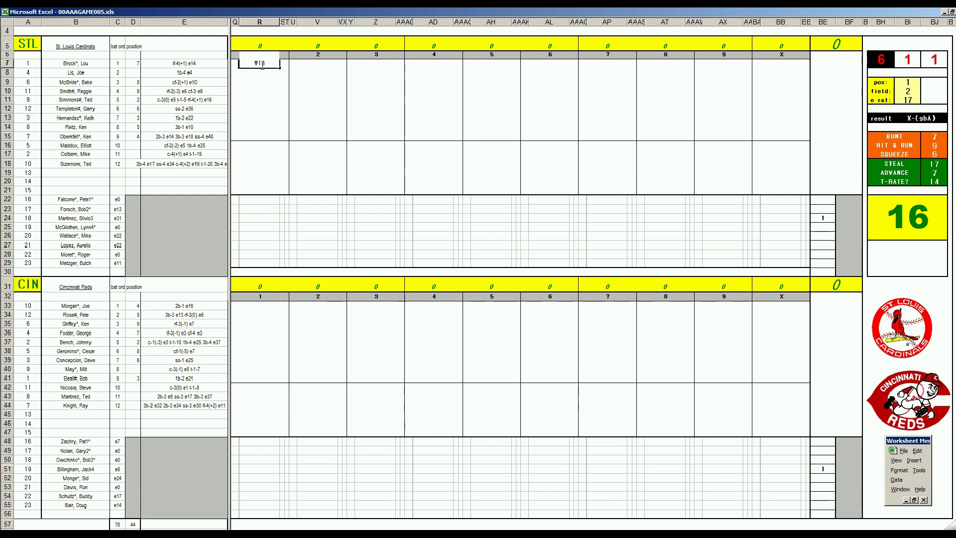
pyautogui.press('Return')
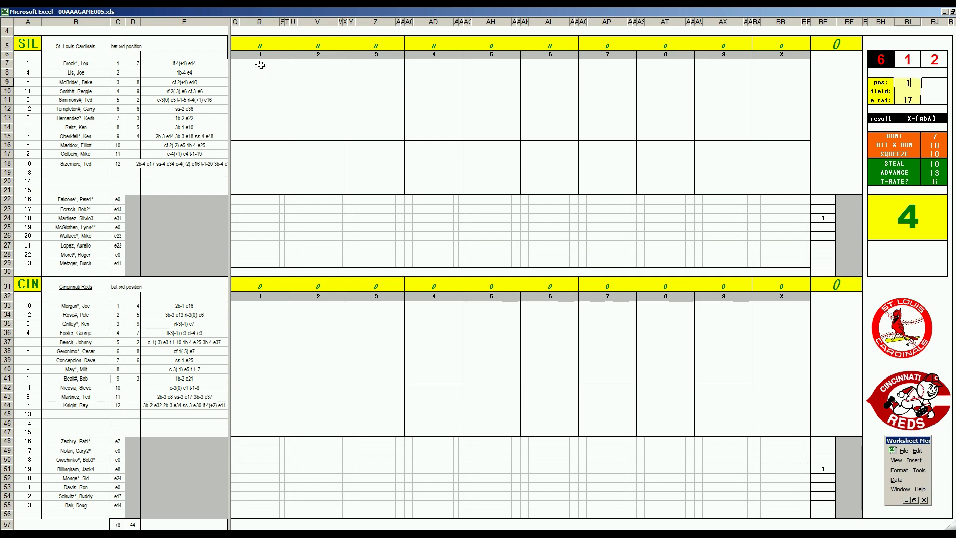
pyautogui.press('Return')
pyautogui.write('2')
pyautogui.press('Return')
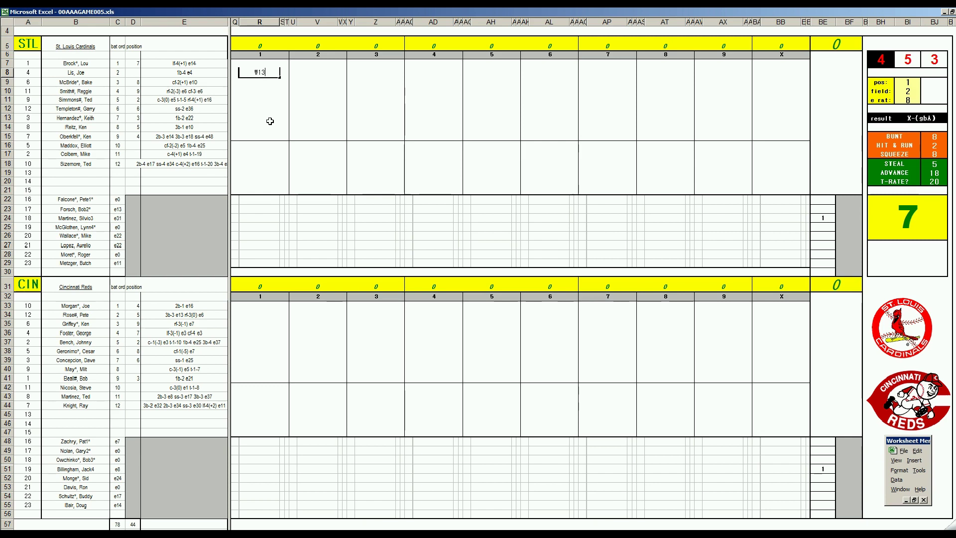
pyautogui.press('Return')
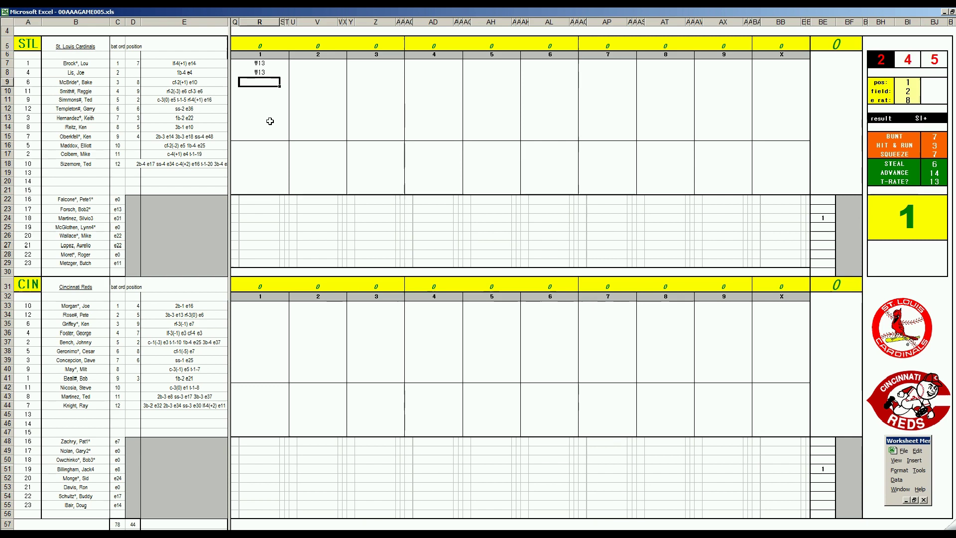
pyautogui.write('#53')
pyautogui.click(253, 306)
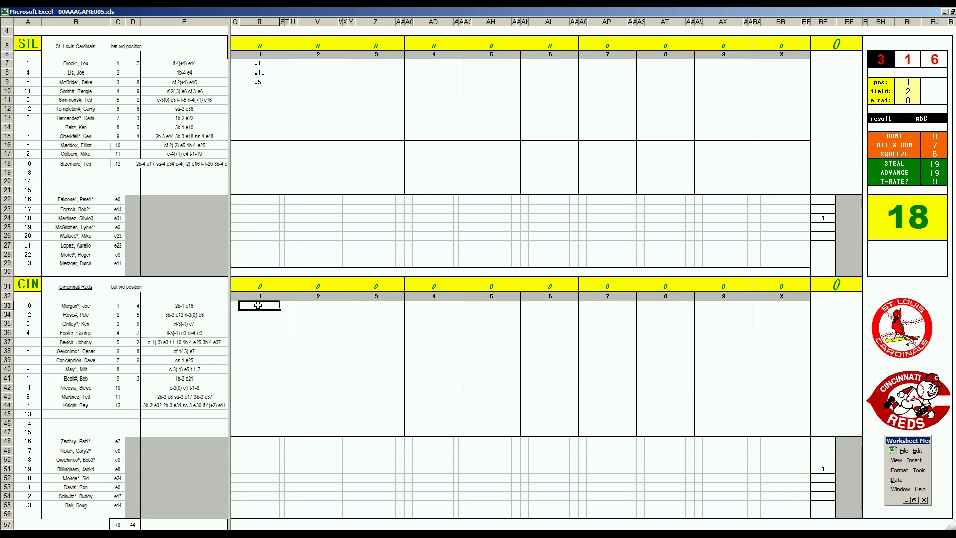
# - Score the Reds' first inning with #13, #8 and #53 for their batters
pyautogui.write('#')
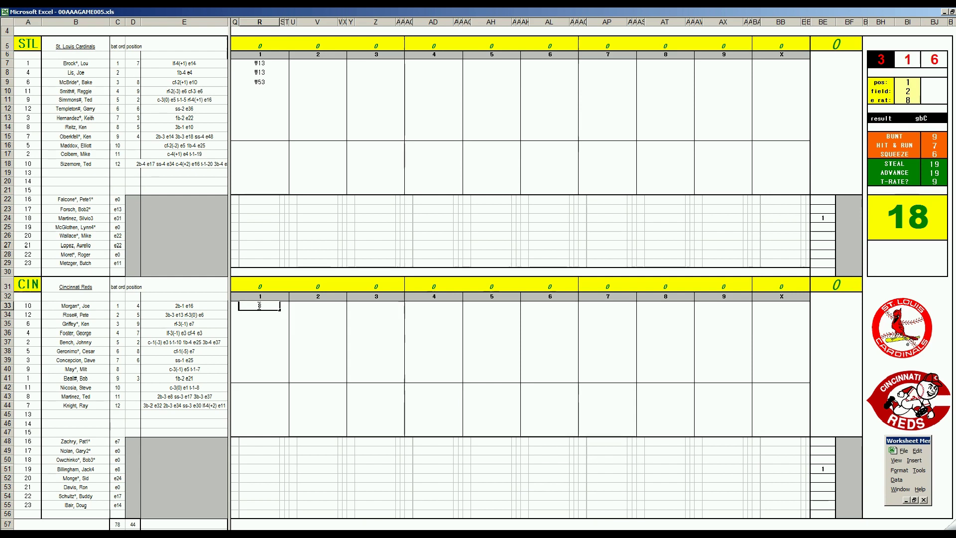
pyautogui.press('Return')
pyautogui.press('Right')
pyautogui.press('F9')
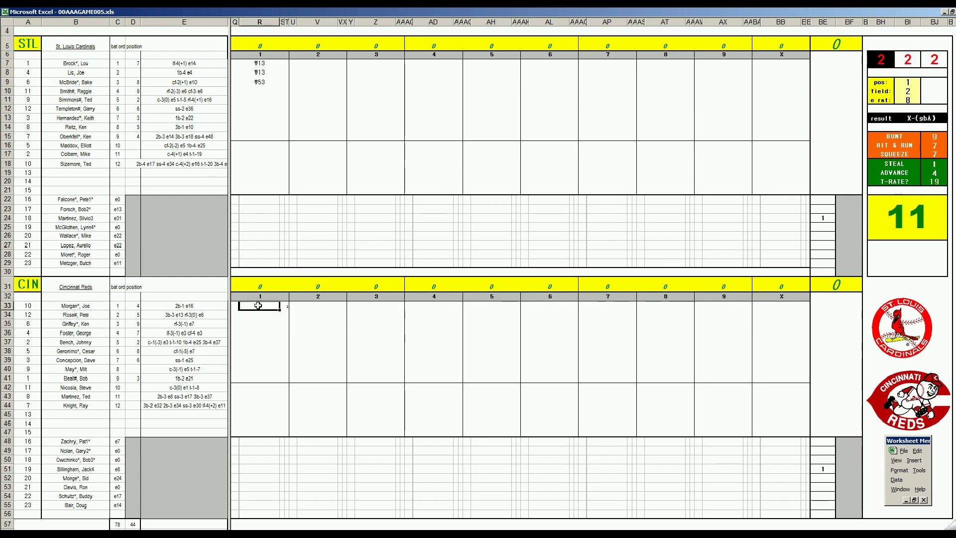
pyautogui.press('Left')
pyautogui.press('Down')
pyautogui.write('#13')
pyautogui.press('Return')
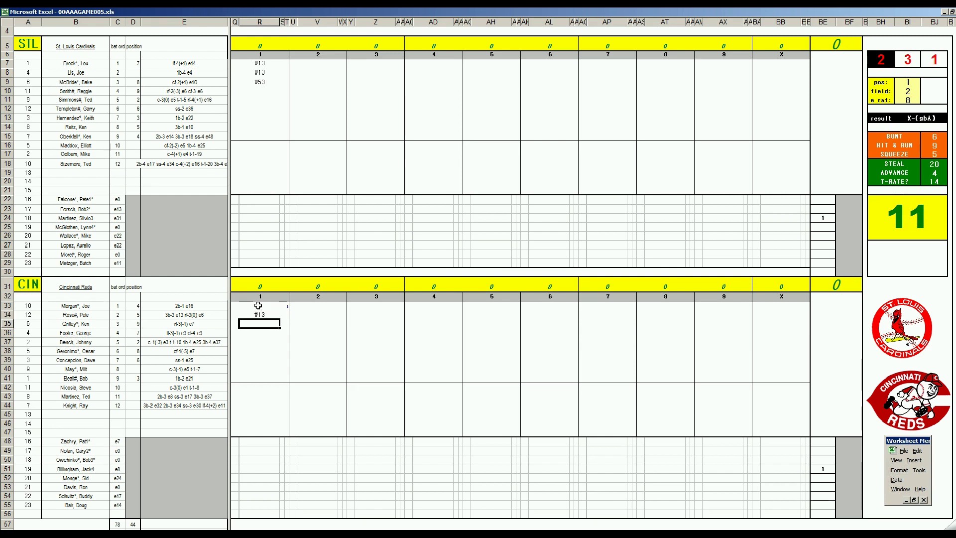
pyautogui.write('#8')
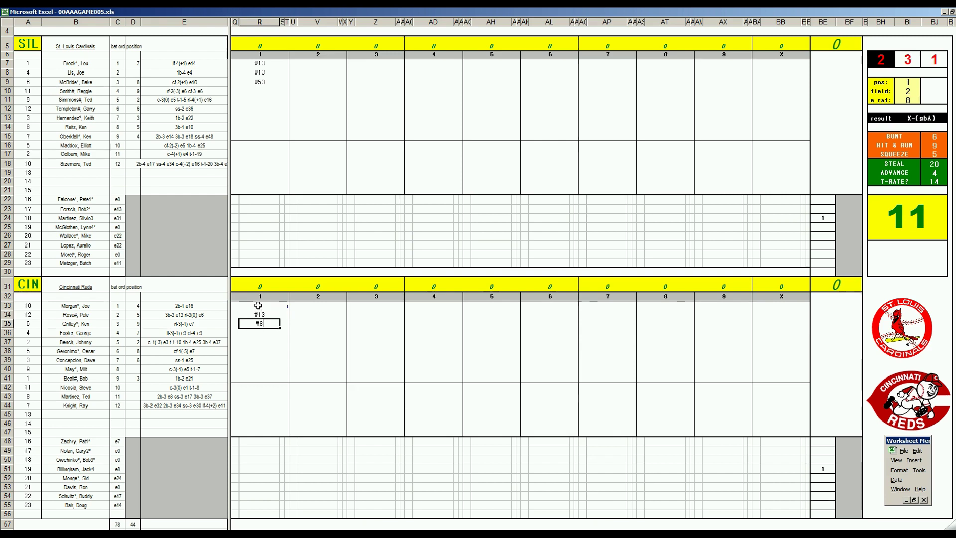
pyautogui.press('Return')
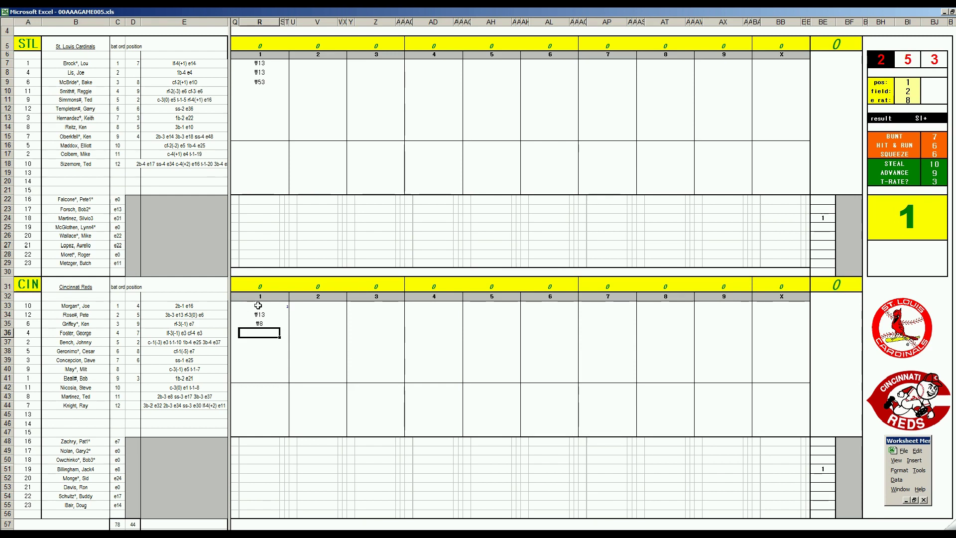
pyautogui.write('#63')
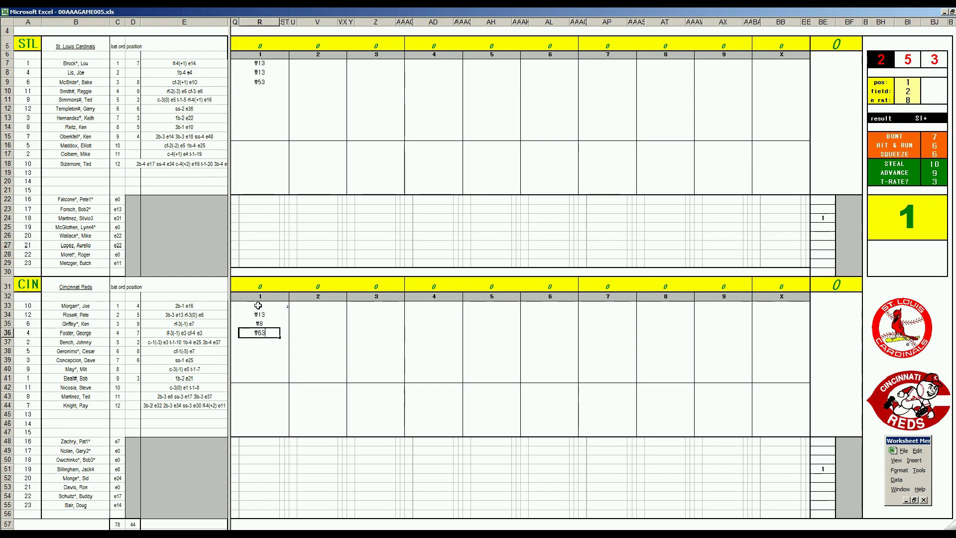
# - Enter 1 for the Cardinals' first batter of inning 2 in V10
pyautogui.click(308, 90)
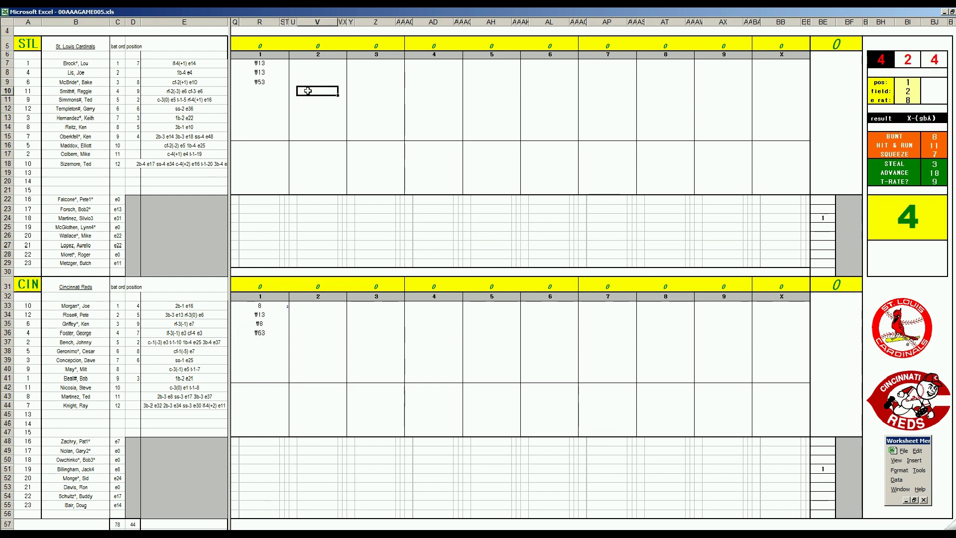
pyautogui.write('1')
pyautogui.press('Return')
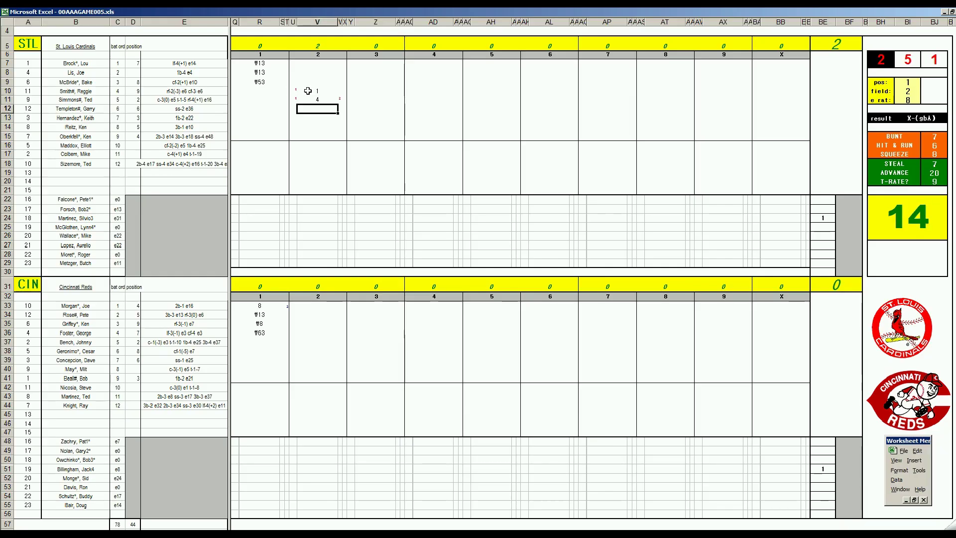
pyautogui.write('1')
# - Enter 1, #5 and 1 for the next Cardinals inning-2 batters, correcting a mistaken #543
pyautogui.press('Return')
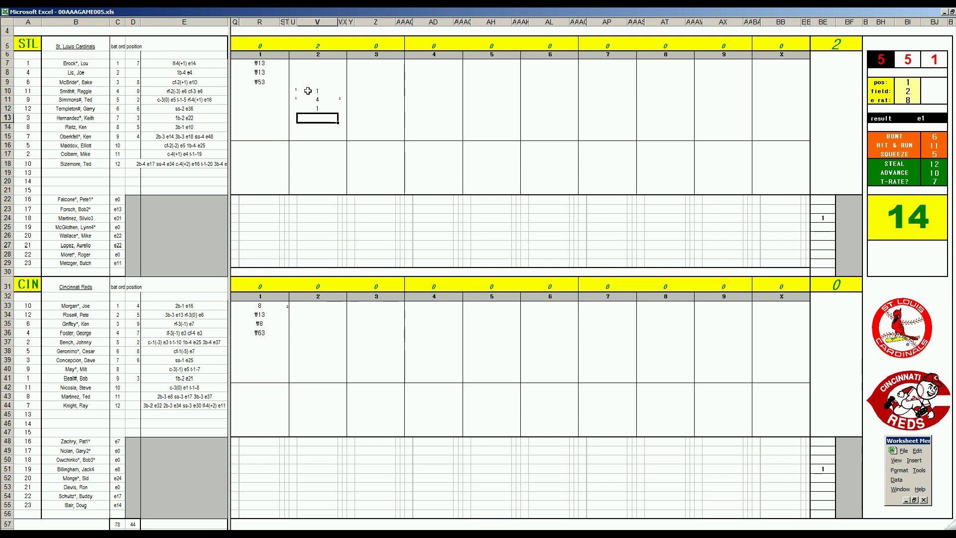
pyautogui.write('#5')
pyautogui.press('Return')
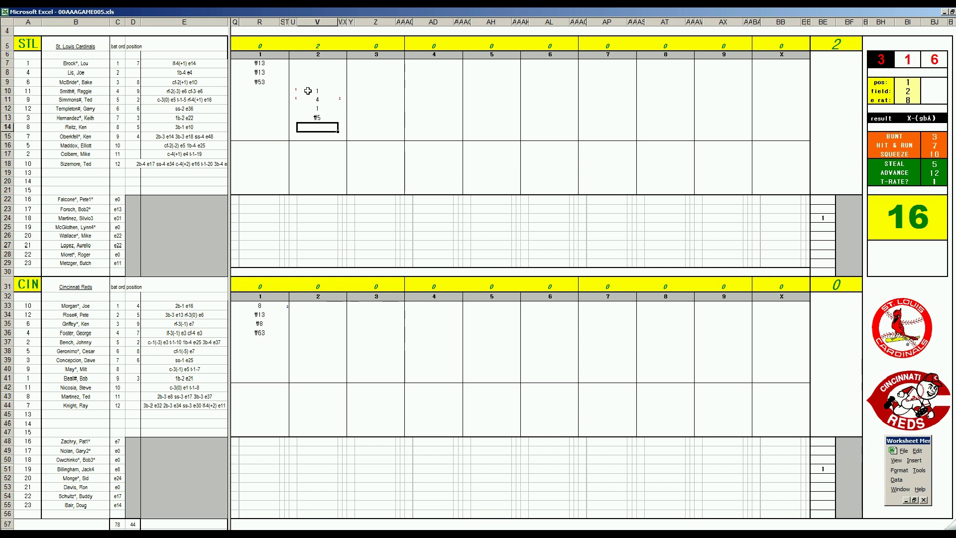
pyautogui.write('#543')
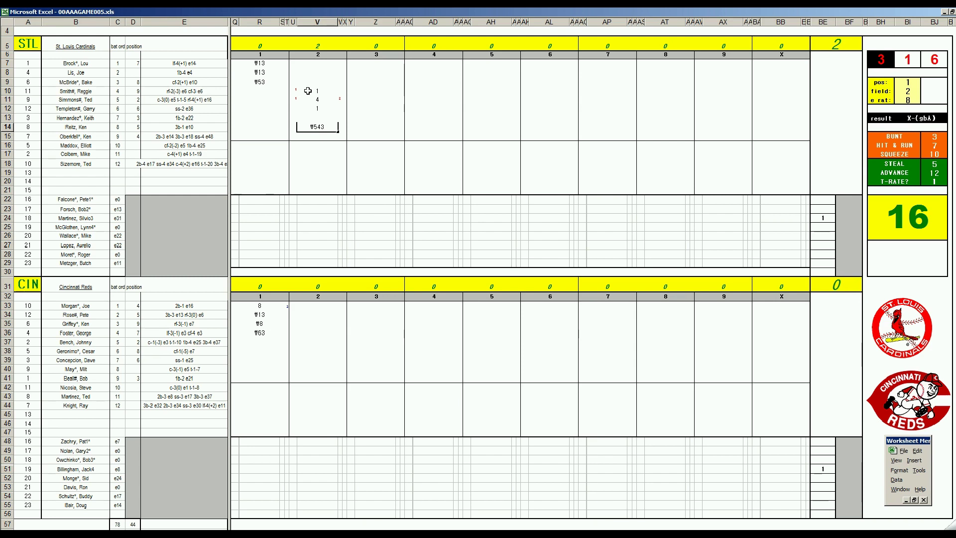
pyautogui.press('BackSpace')
pyautogui.press('BackSpace')
pyautogui.press('BackSpace')
pyautogui.press('BackSpace')
pyautogui.write('1')
pyautogui.press('Return')
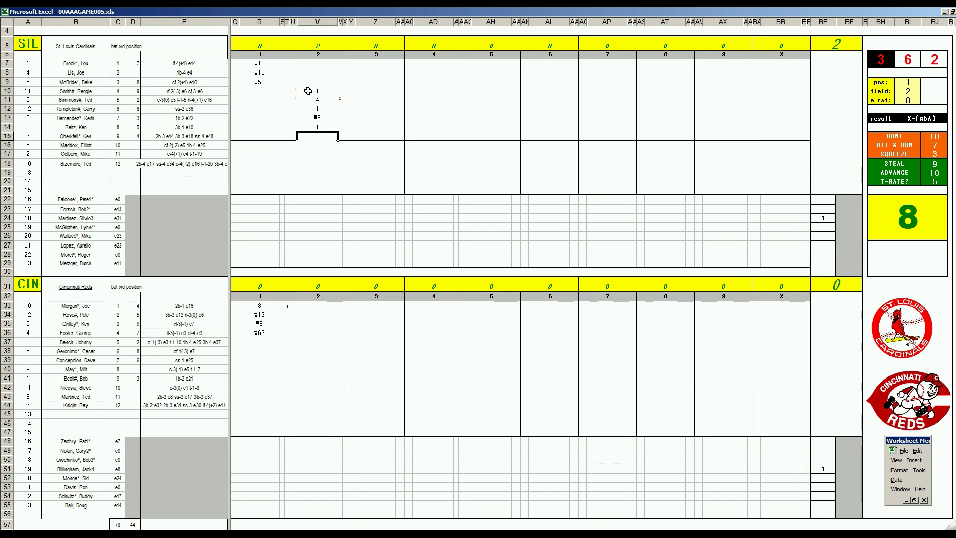
# - Add another 1 and a run mark, then log k and #8 for the inning's last batters
pyautogui.write('1')
pyautogui.press('Left')
pyautogui.press('Up')
pyautogui.press('Up')
pyautogui.press('Up')
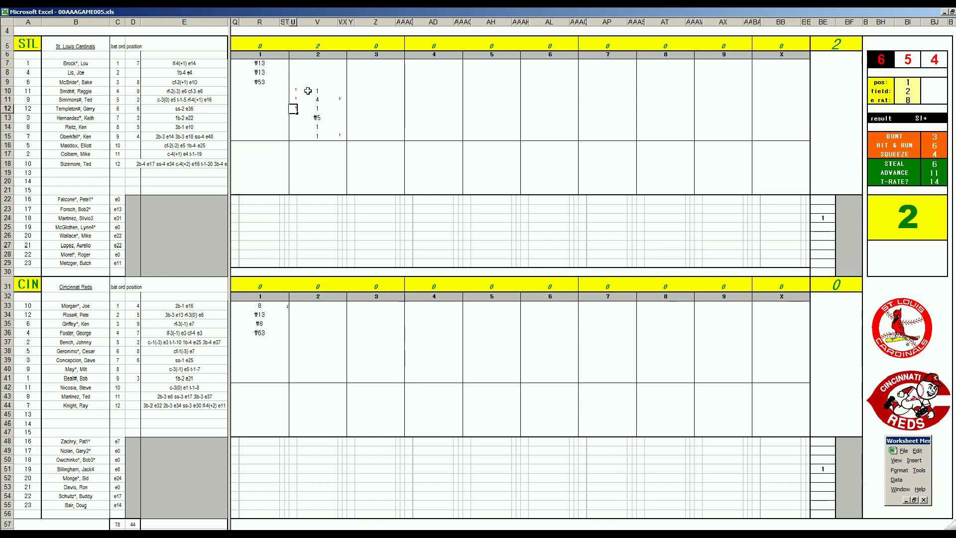
pyautogui.write('1')
pyautogui.press('Right')
pyautogui.press('Up')
pyautogui.press('Up')
pyautogui.press('Up')
pyautogui.press('Up')
pyautogui.press('Up')
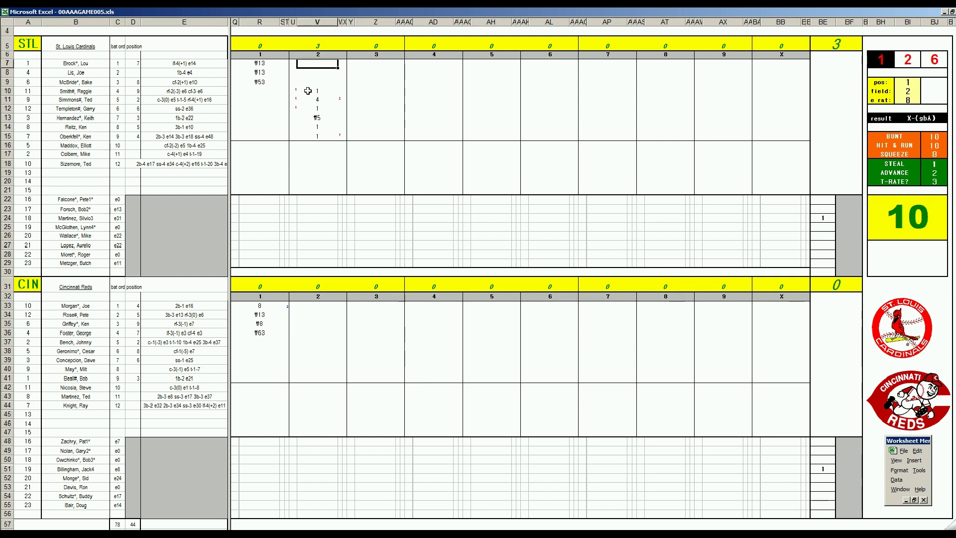
pyautogui.write('k')
pyautogui.press('Return')
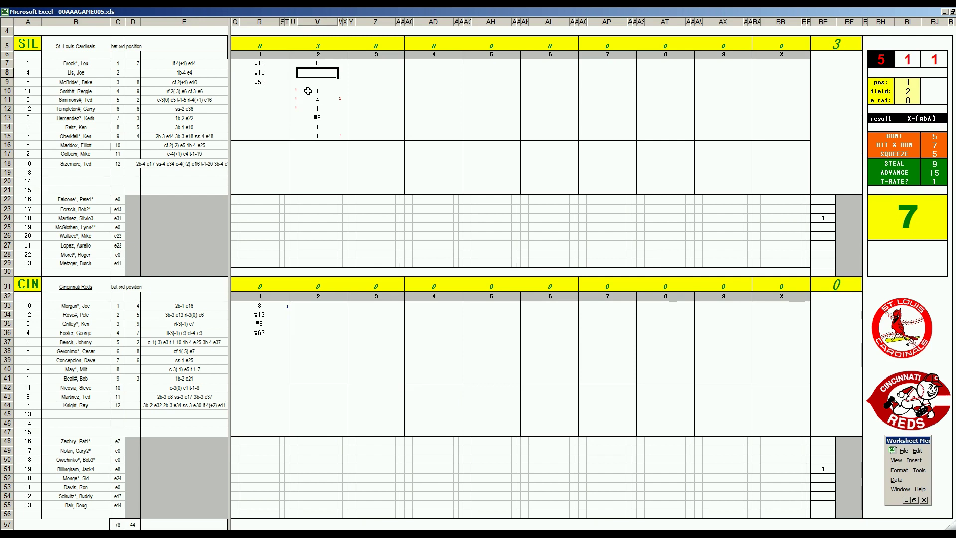
pyautogui.write('#8')
pyautogui.click(315, 342)
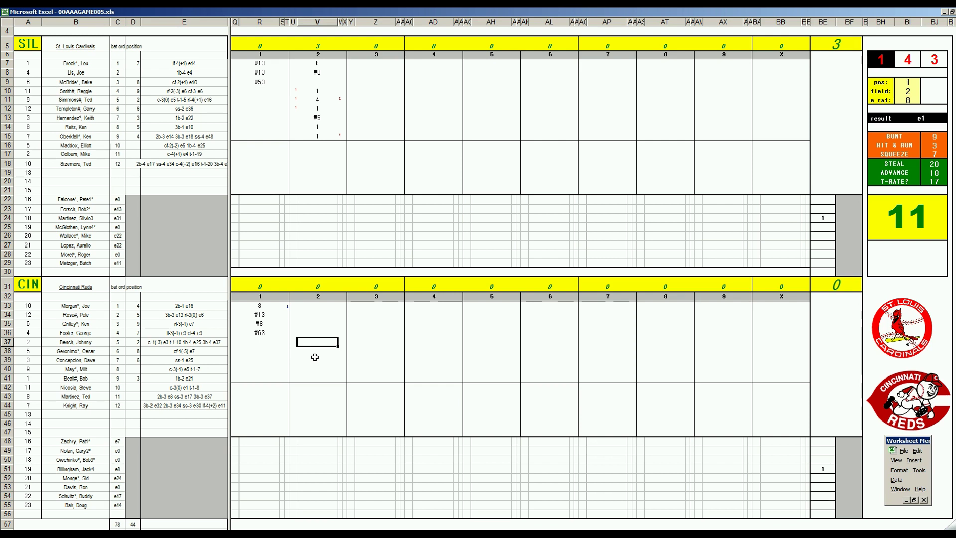
# - Score the Reds' second inning with 4, ₩53, ₩8 and ₩5
pyautogui.write('4')
pyautogui.press('Return')
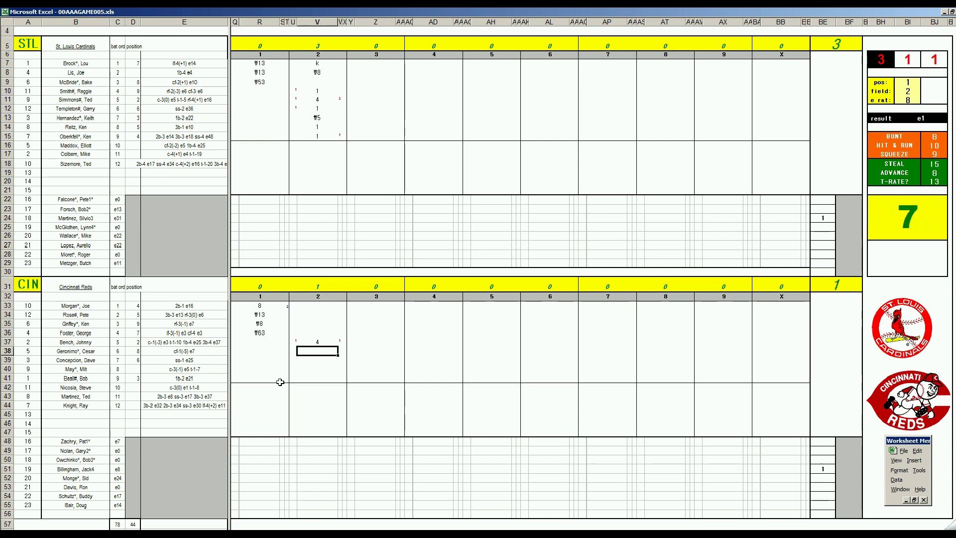
pyautogui.write('#53')
pyautogui.press('Return')
pyautogui.write('#8')
pyautogui.press('Return')
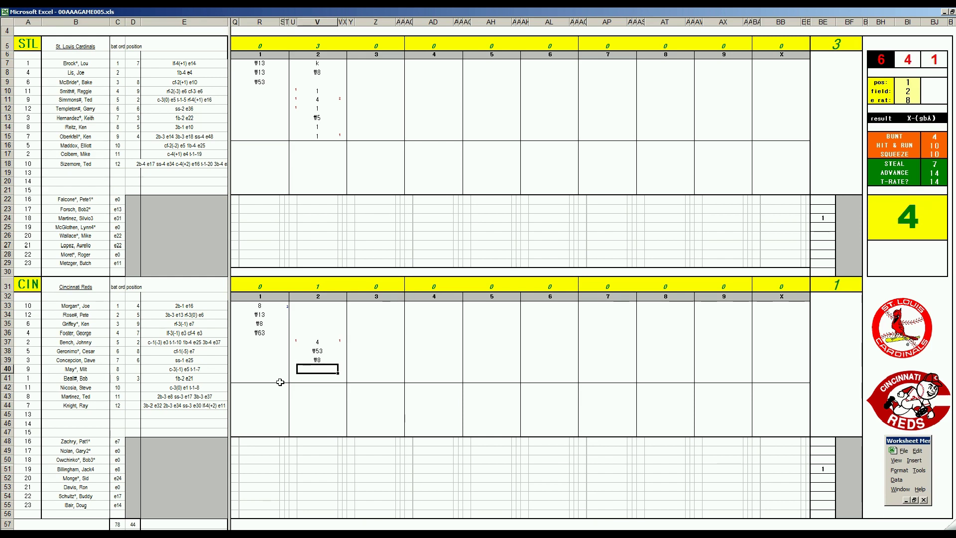
pyautogui.write('#5')
# - Set the fielding check to position 9, field 3, with error rating 7
pyautogui.click(366, 81)
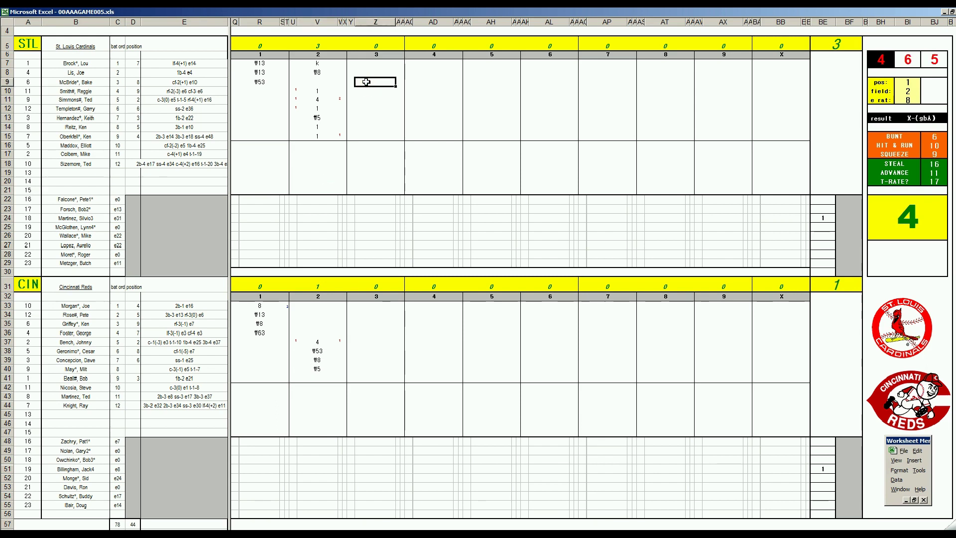
pyautogui.press('Tab')
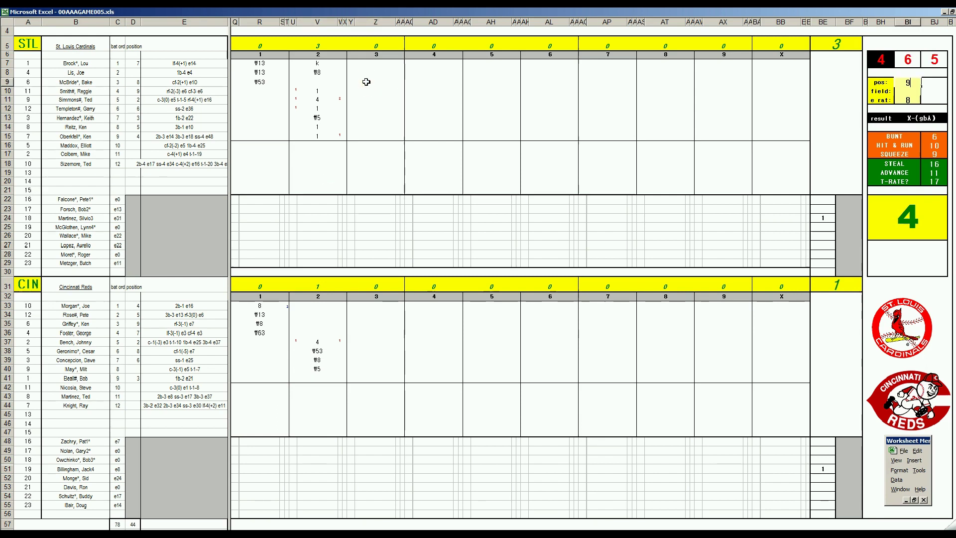
pyautogui.write('9')
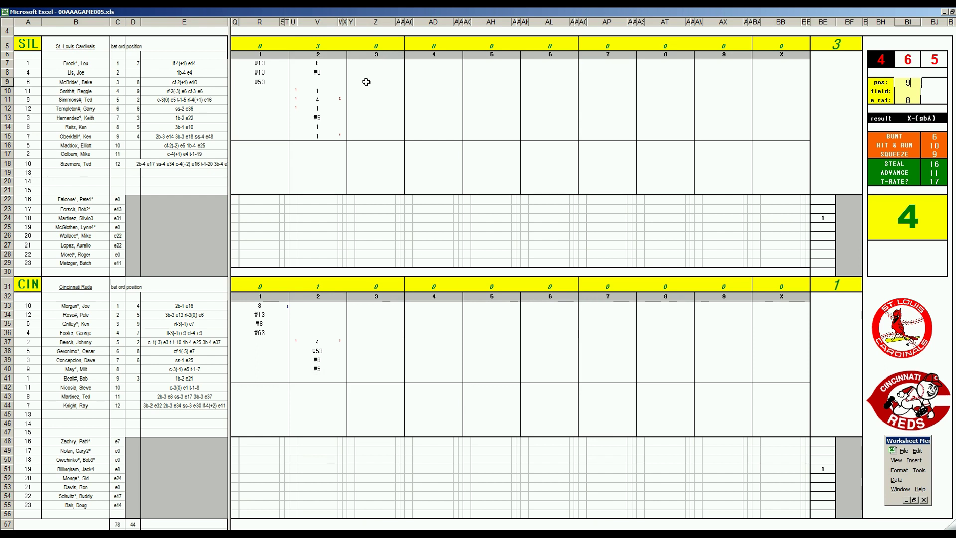
pyautogui.press('Tab')
pyautogui.write('3')
pyautogui.press('Tab')
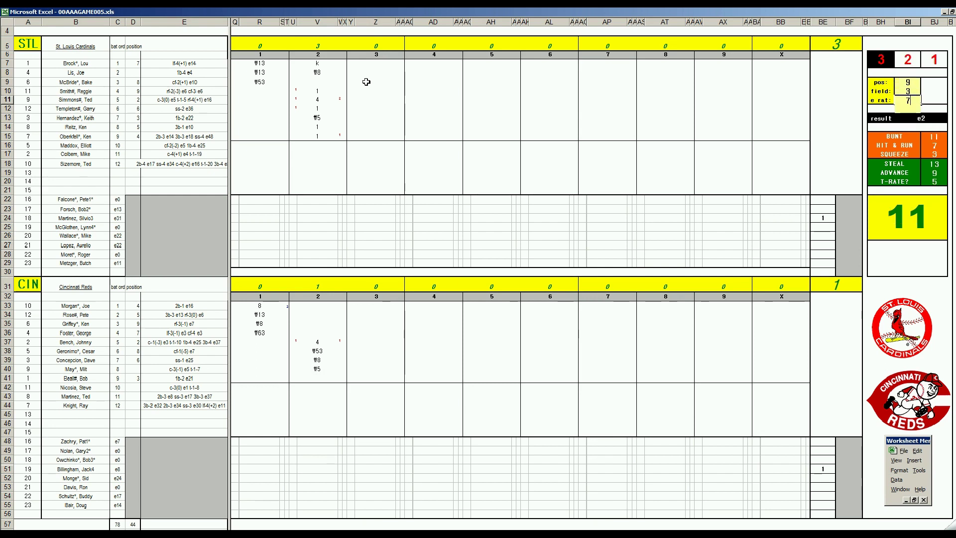
pyautogui.press('F9')
# - Enter ₩9, ₩9, 8, 1 and ₩6 for the Cardinals' third inning in rows 9–13
pyautogui.click(366, 82)
pyautogui.write('#9')
pyautogui.press('Return')
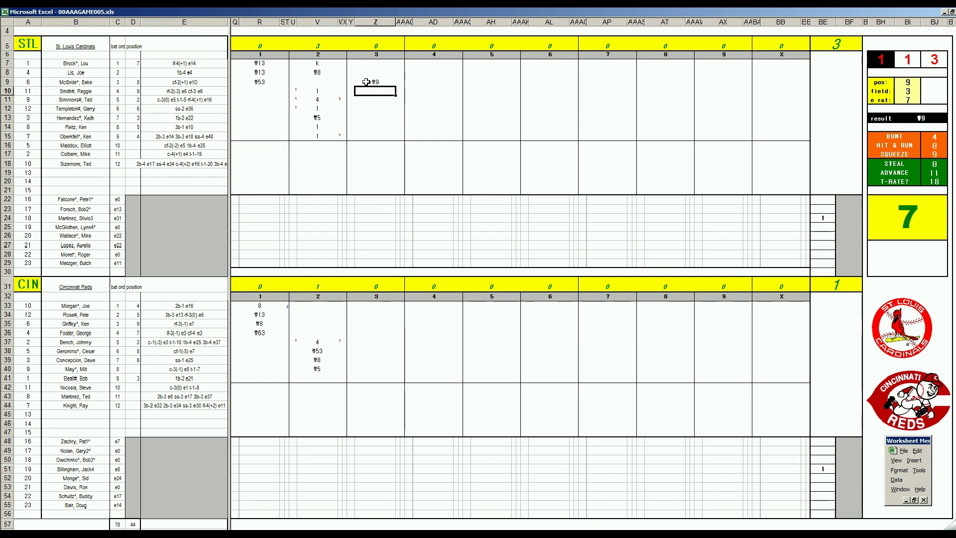
pyautogui.write('#9')
pyautogui.press('Return')
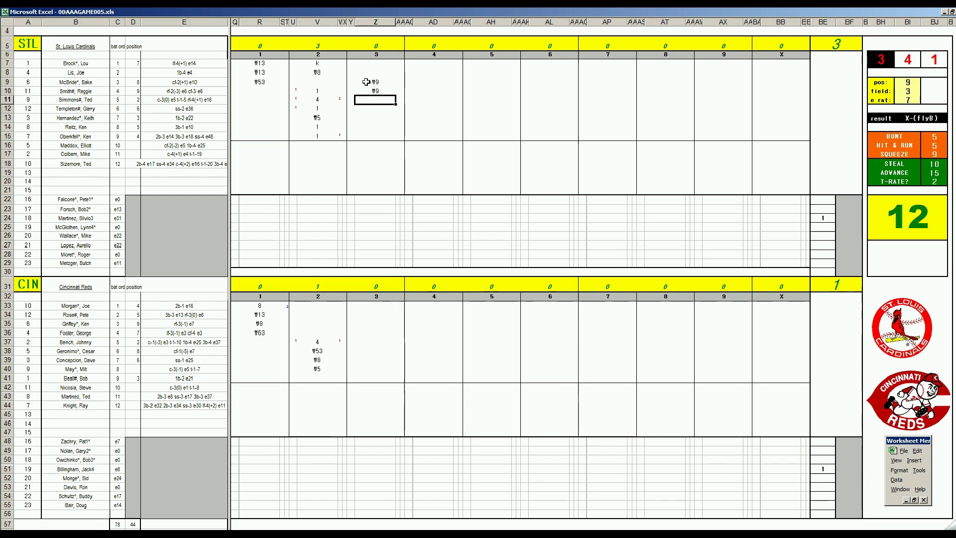
pyautogui.write('8')
pyautogui.press('Return')
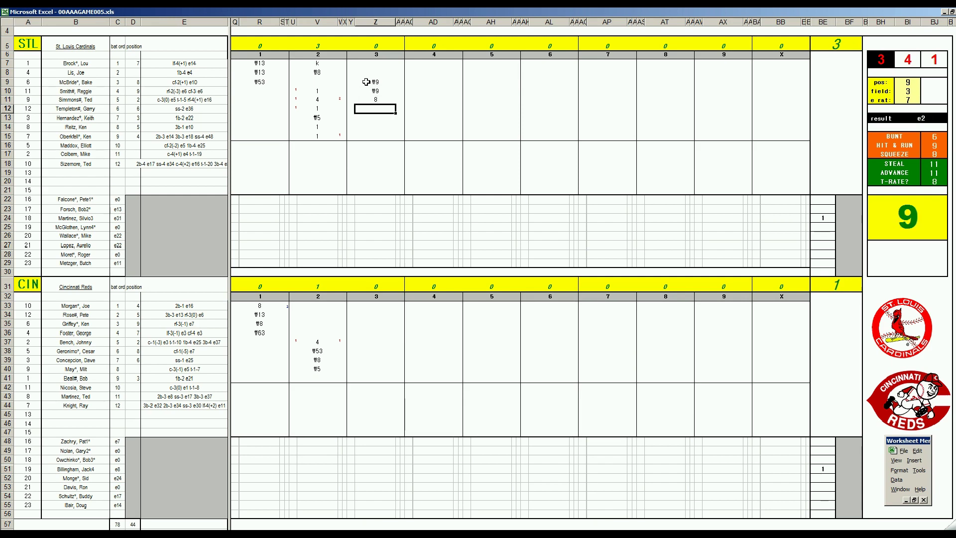
pyautogui.write('1')
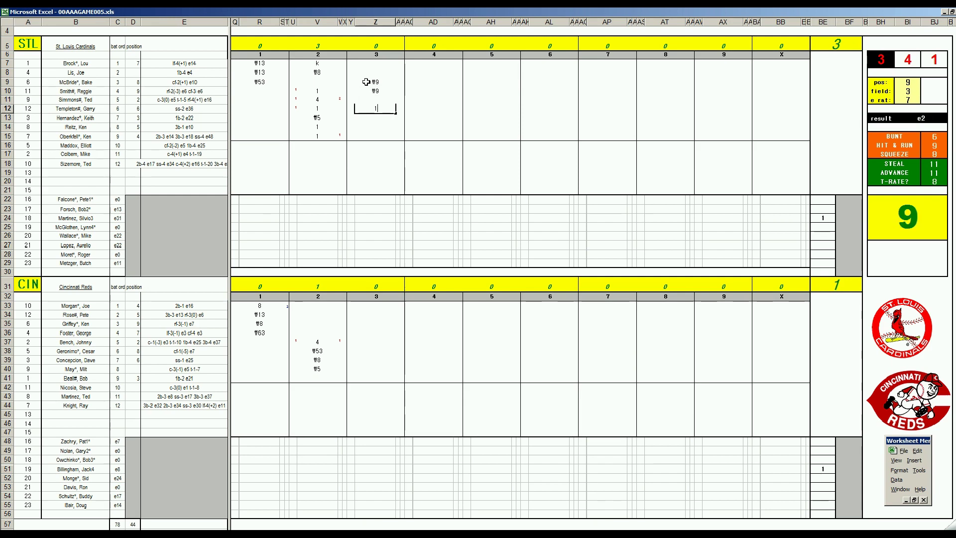
pyautogui.press('Return')
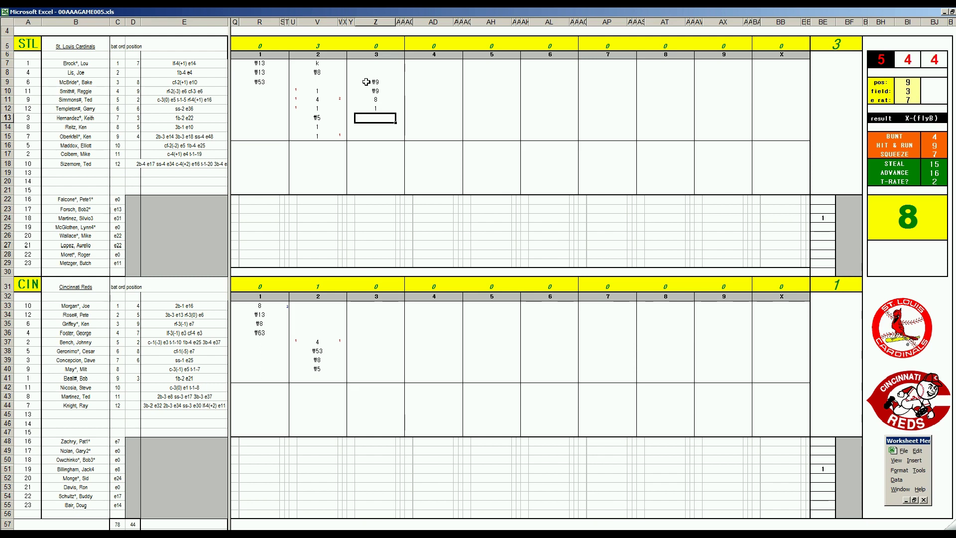
pyautogui.write('#6')
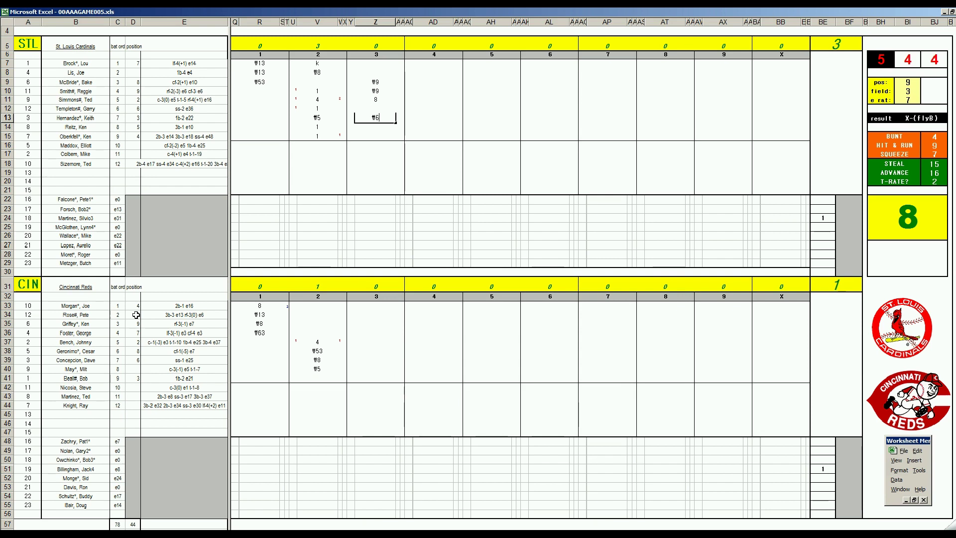
pyautogui.click(136, 314)
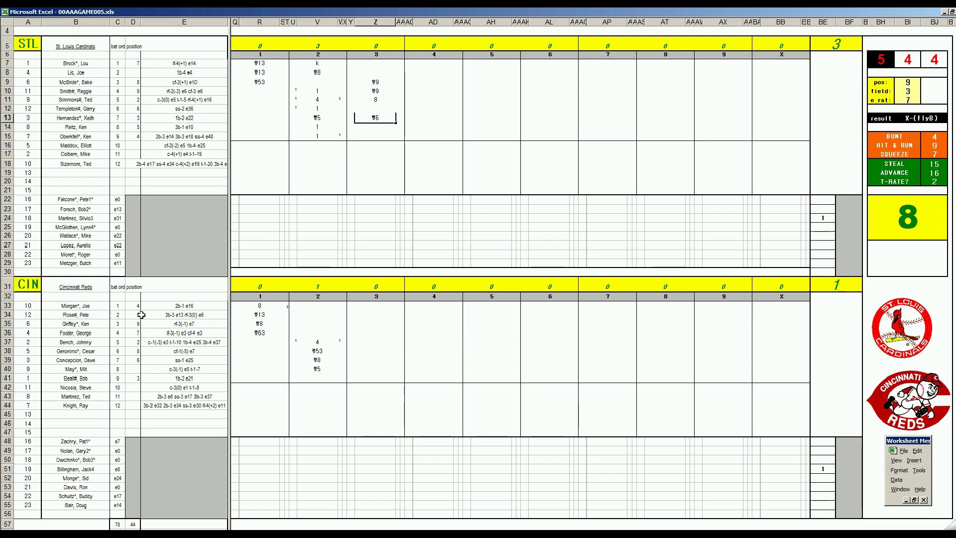
# - Commit ₩6 in row 13, then log ₩96, ₩33 and ₩9 in the Reds' third inning
pyautogui.write('#6')
pyautogui.click(172, 317)
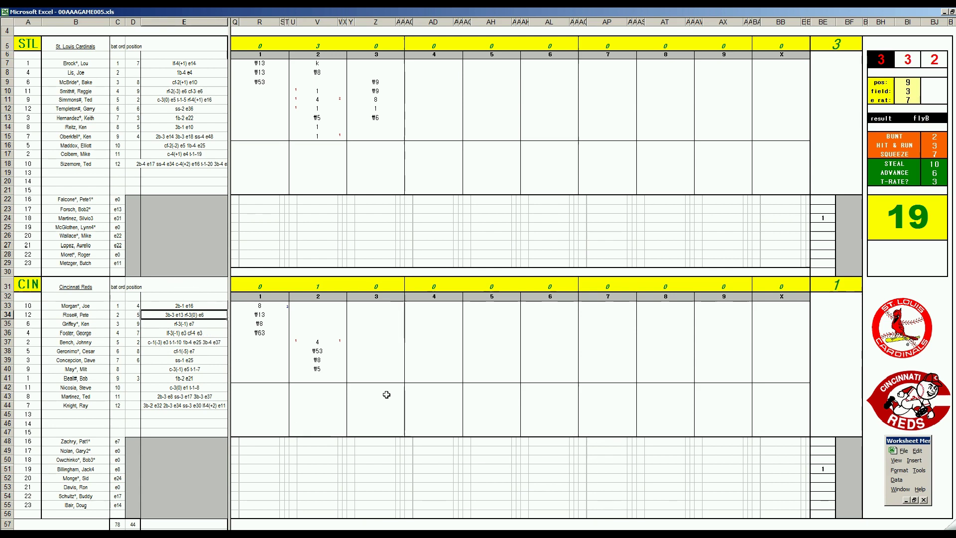
pyautogui.click(369, 377)
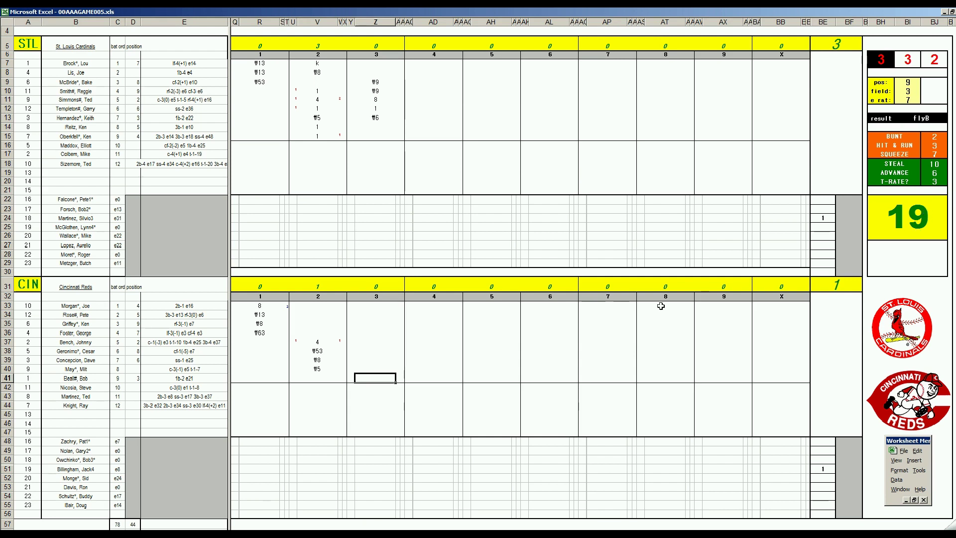
pyautogui.write('\\96')
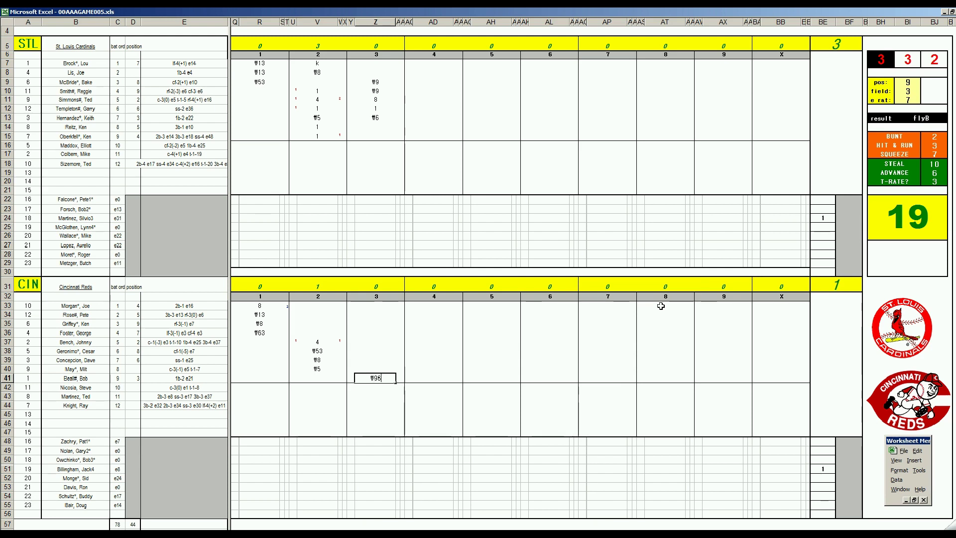
pyautogui.press('Return')
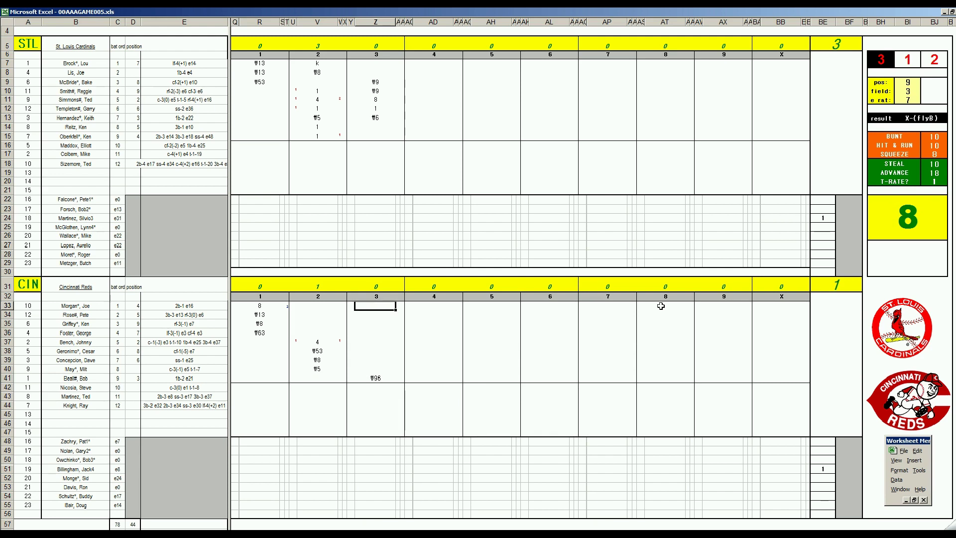
pyautogui.write('\\33')
pyautogui.press('Return')
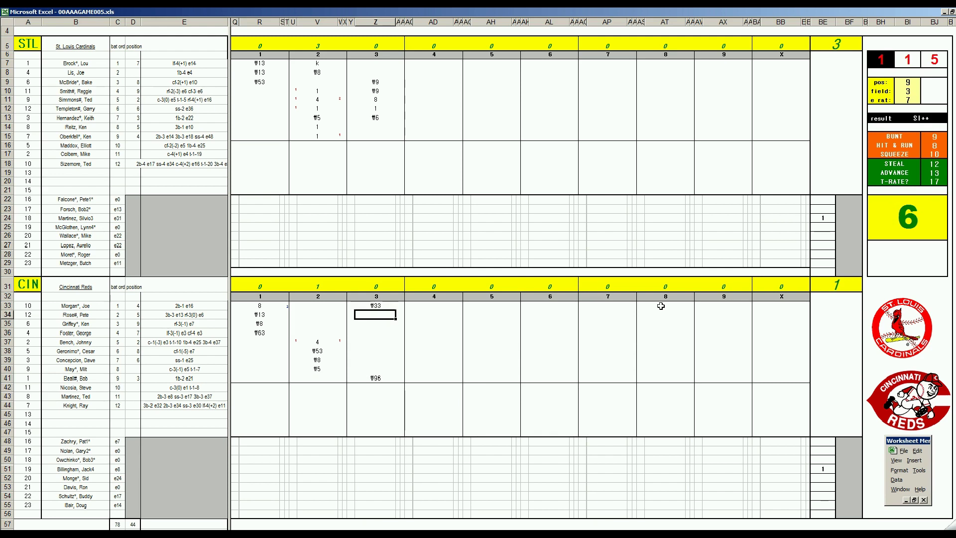
pyautogui.write('\\9')
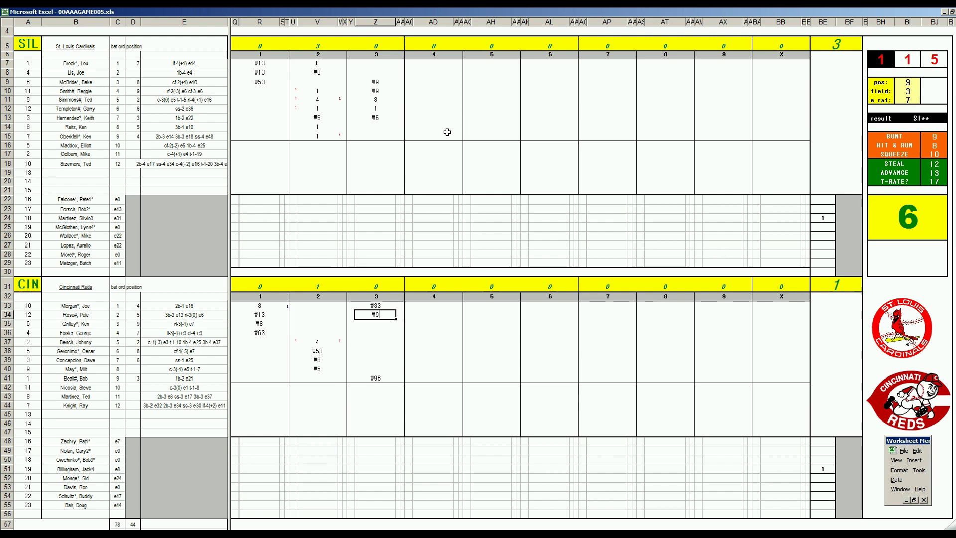
pyautogui.click(424, 126)
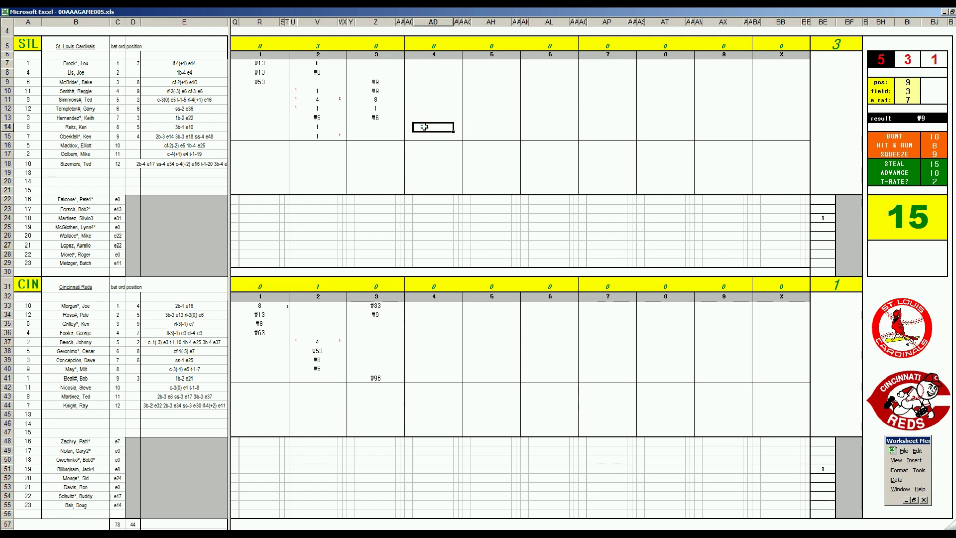
# - Set the fielding check to position 8, field 1, change AD14 to 2e8, and enter 1 in AD15
pyautogui.press('Return')
pyautogui.press('Return')
pyautogui.press('Return')
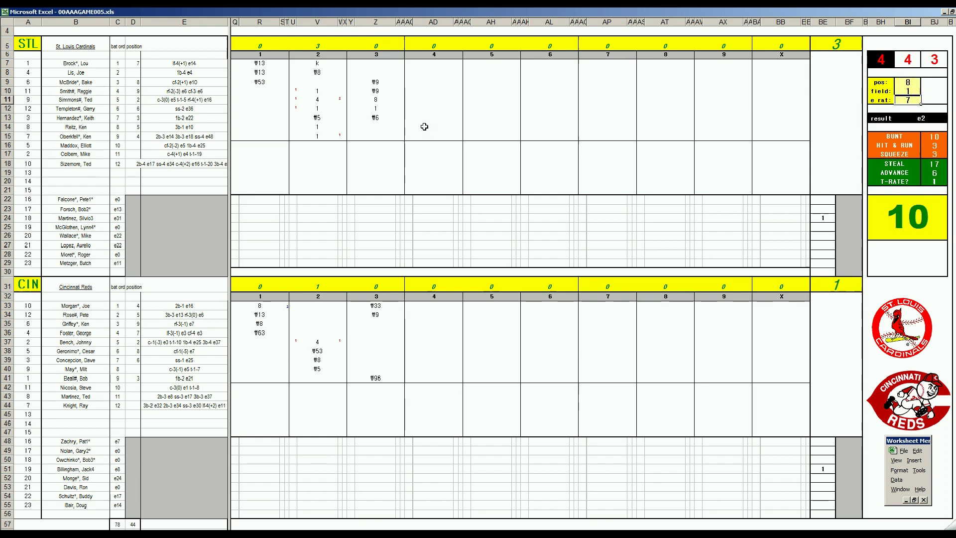
pyautogui.doubleClick(425, 126)
pyautogui.write('e8')
pyautogui.press('Return')
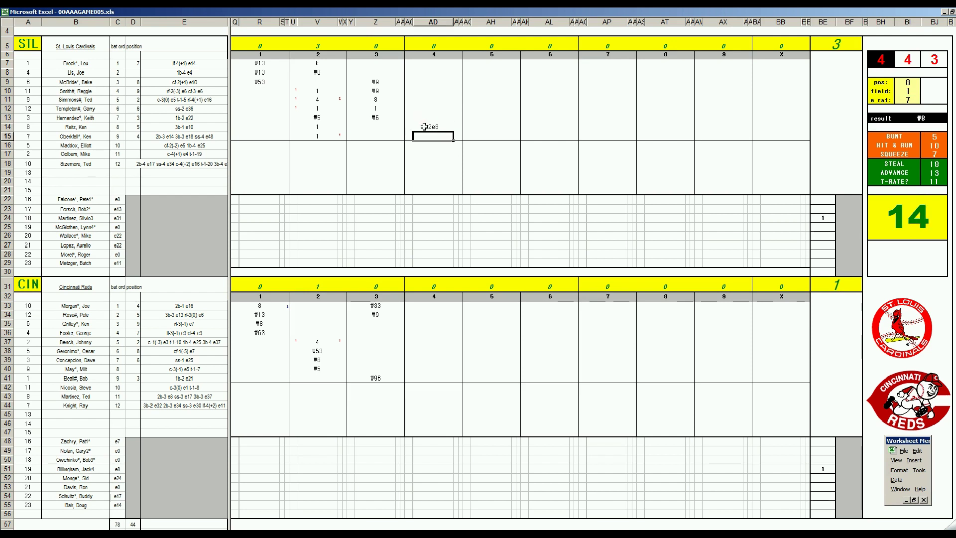
pyautogui.write('1')
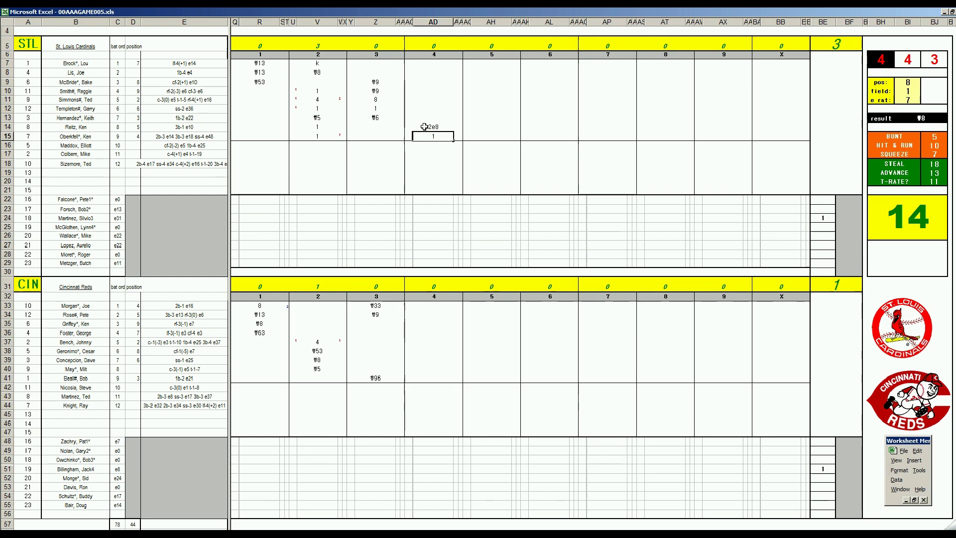
pyautogui.press('Return')
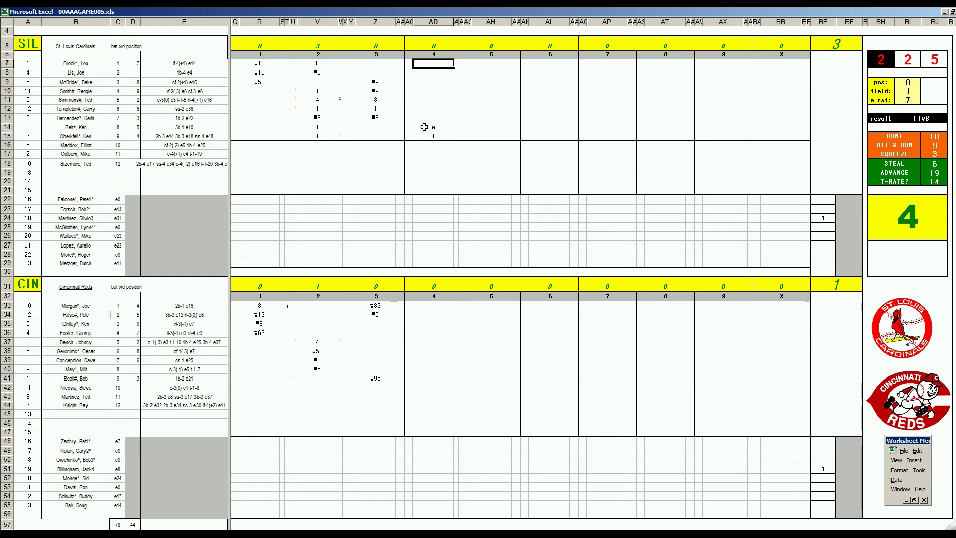
# - Enter 1 for the leadoff batter in AD7 and add red run marks for rows 13 and 14
pyautogui.write('1')
pyautogui.press('Tab')
pyautogui.write('1')
pyautogui.press('Left')
pyautogui.press('Left')
pyautogui.press('Down')
pyautogui.press('Down')
pyautogui.press('Down')
pyautogui.press('Down')
pyautogui.press('Down')
pyautogui.press('Down')
pyautogui.press('Down')
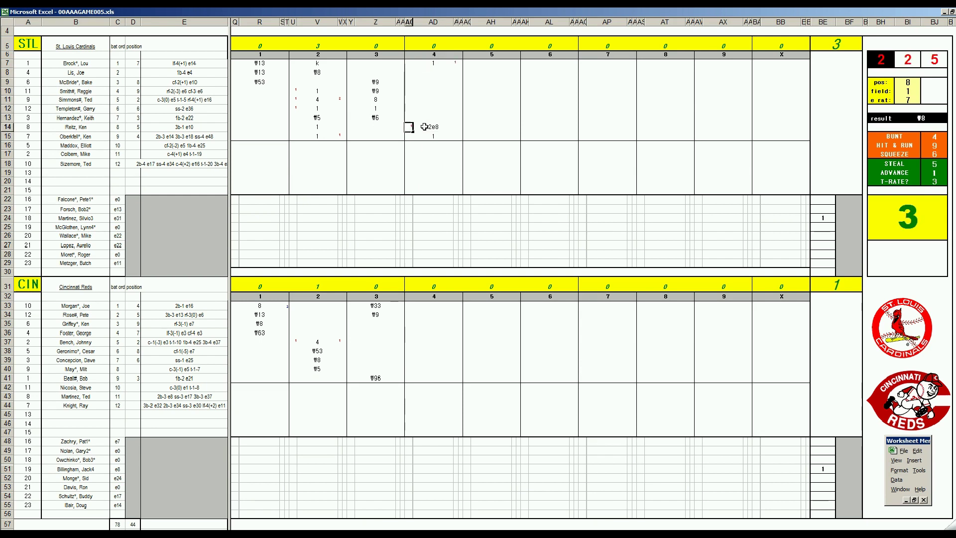
pyautogui.write('1')
pyautogui.press('Up')
pyautogui.press('Up')
pyautogui.press('Right')
pyautogui.press('Up')
pyautogui.press('Up')
pyautogui.press('Up')
pyautogui.press('Up')
pyautogui.press('Up')
pyautogui.press('Down')
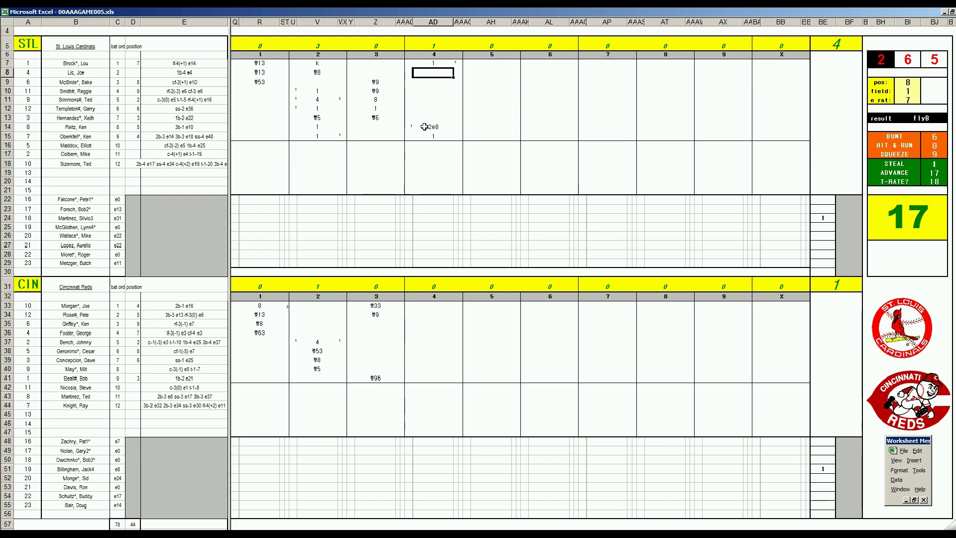
# - Enter 9 in AD8 and 1 in AD9 for the fourth inning
pyautogui.write('9')
pyautogui.press('Return')
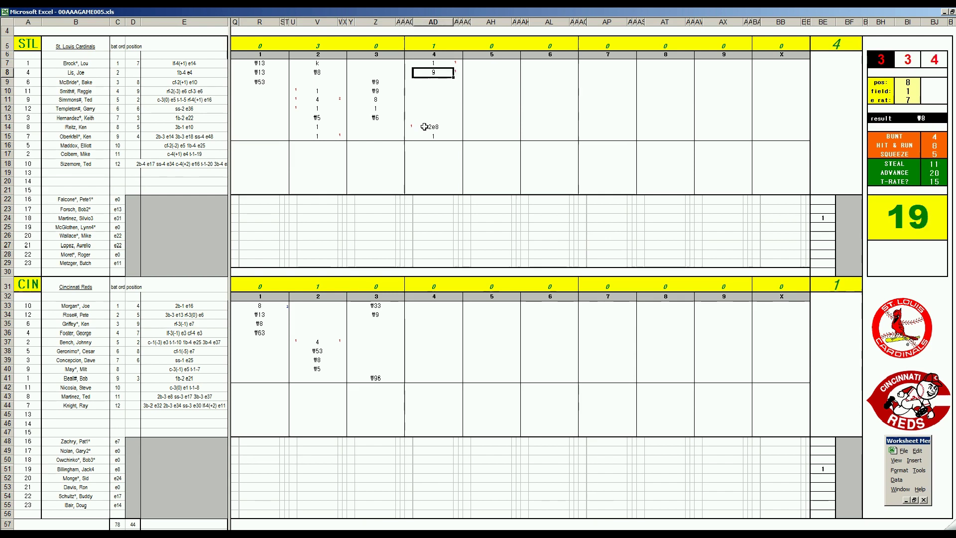
pyautogui.press('Up')
pyautogui.press('Up')
pyautogui.press('Up')
pyautogui.press('Up')
pyautogui.press('Up')
pyautogui.press('Up')
pyautogui.press('Up')
pyautogui.press('Down')
pyautogui.press('Down')
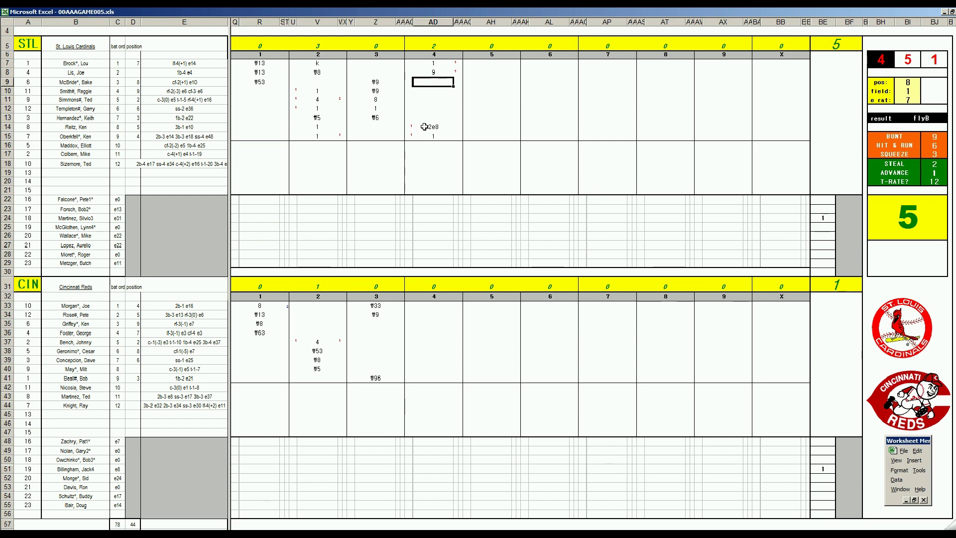
pyautogui.write('1')
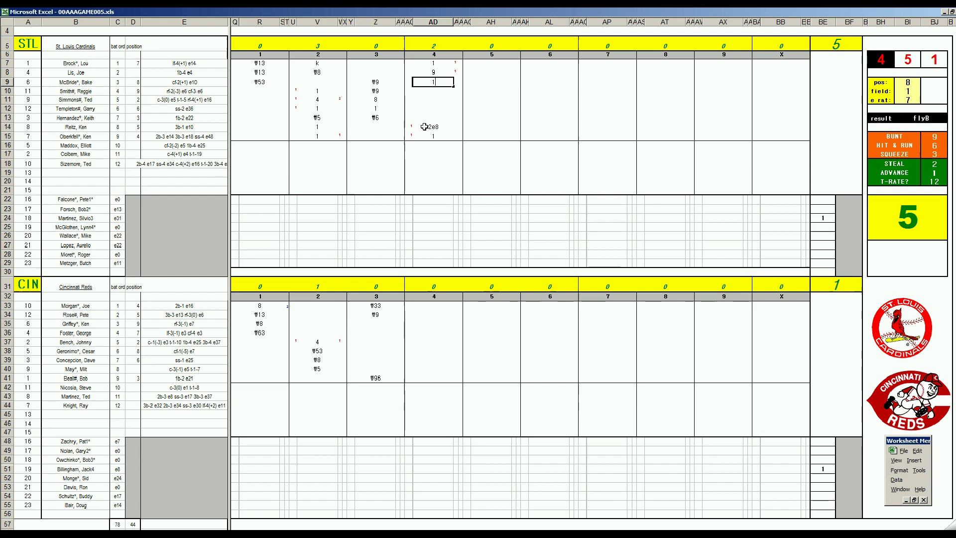
pyautogui.press('Return')
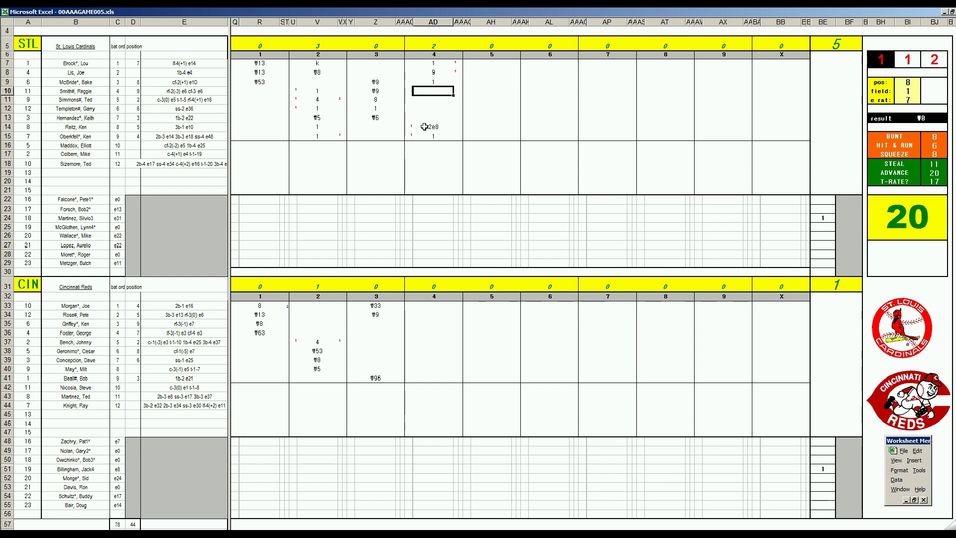
# - Type r in AD22, enter 8 and ₩6 in the fourth inning, and 4 in BF51
pyautogui.click(435, 199)
pyautogui.write('r')
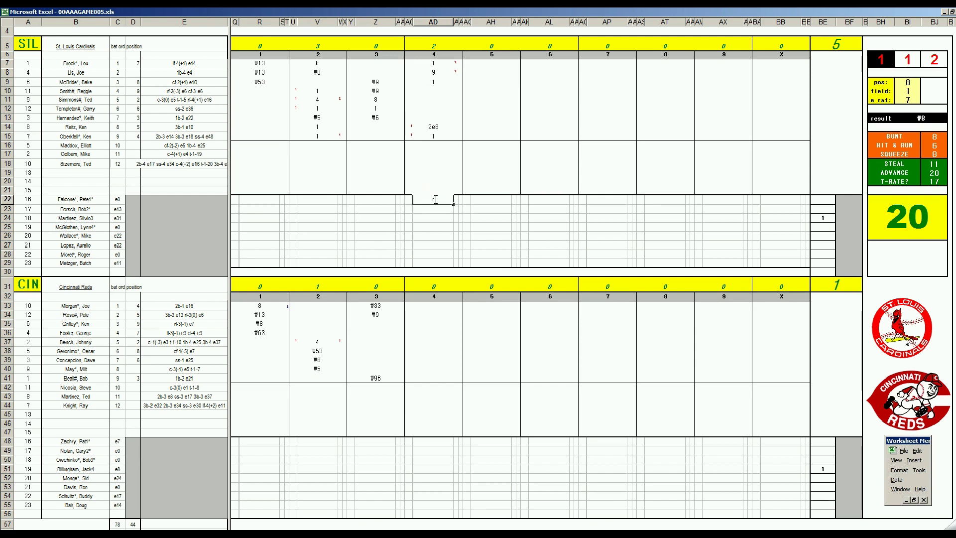
pyautogui.click(434, 135)
pyautogui.click(437, 92)
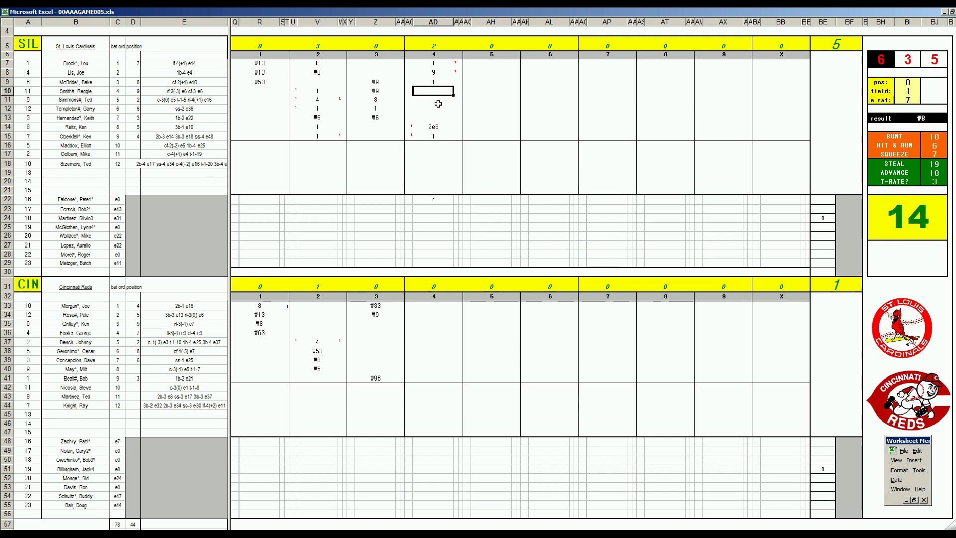
pyautogui.write('8')
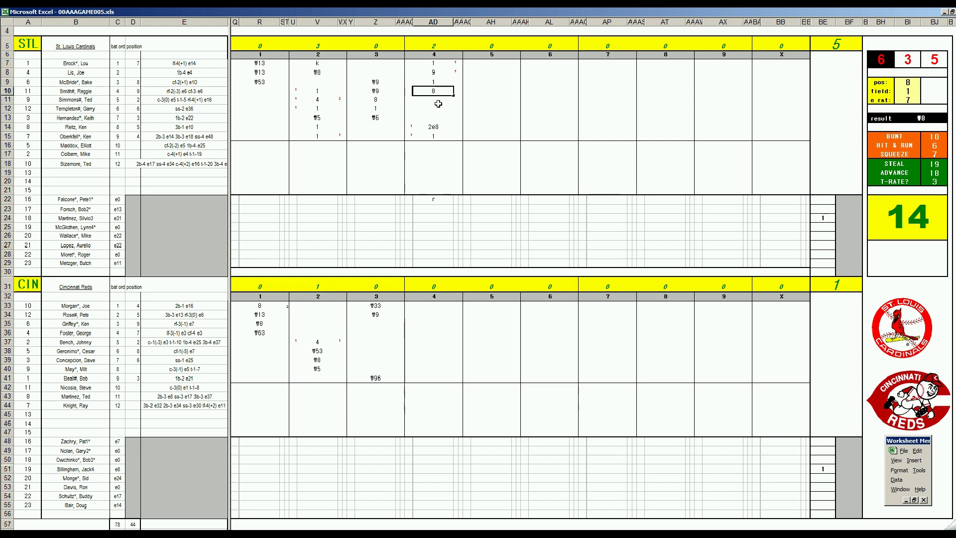
pyautogui.press('Return')
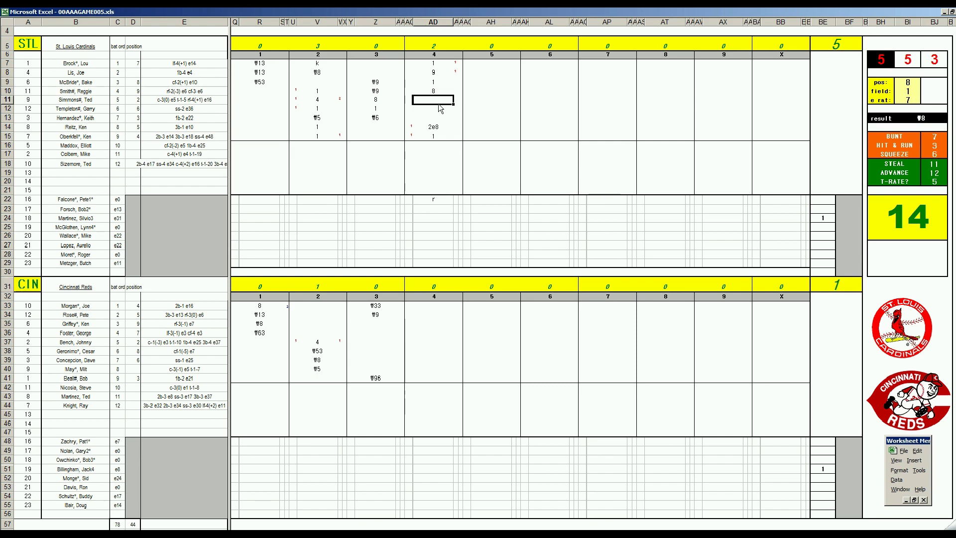
pyautogui.write('#6')
pyautogui.click(845, 472)
pyautogui.write('4')
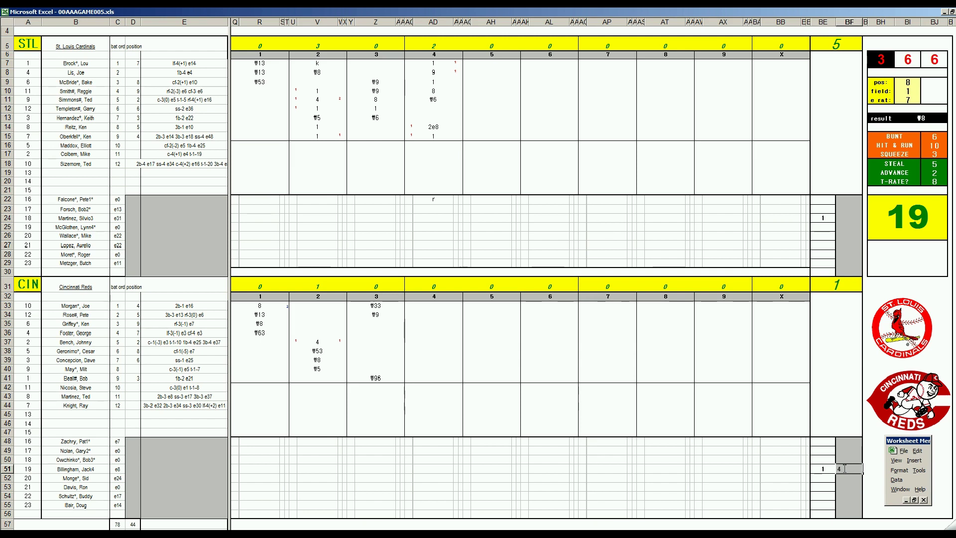
# - Log ₩53 and ₩4 for the Reds' fourth inning in AD35–AD36
pyautogui.click(427, 327)
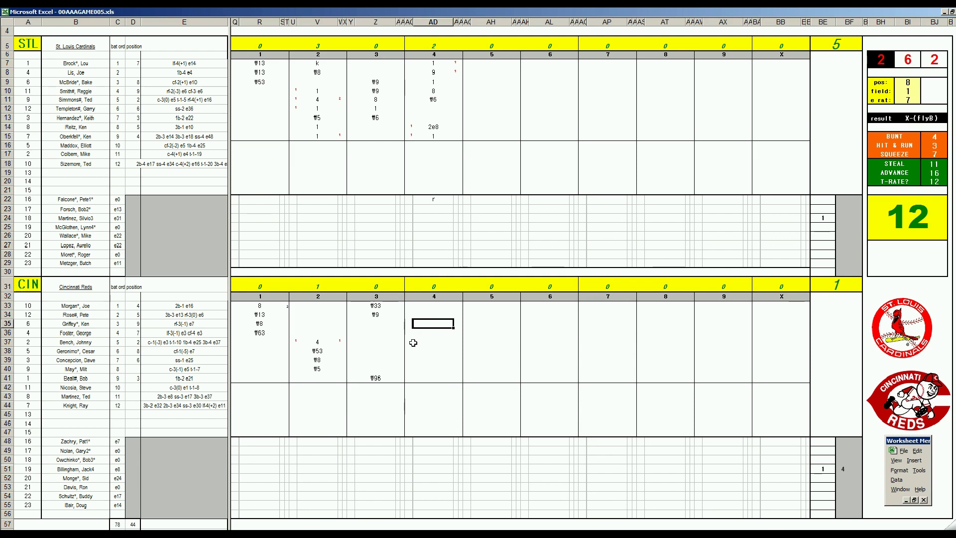
pyautogui.write('#53')
pyautogui.press('Return')
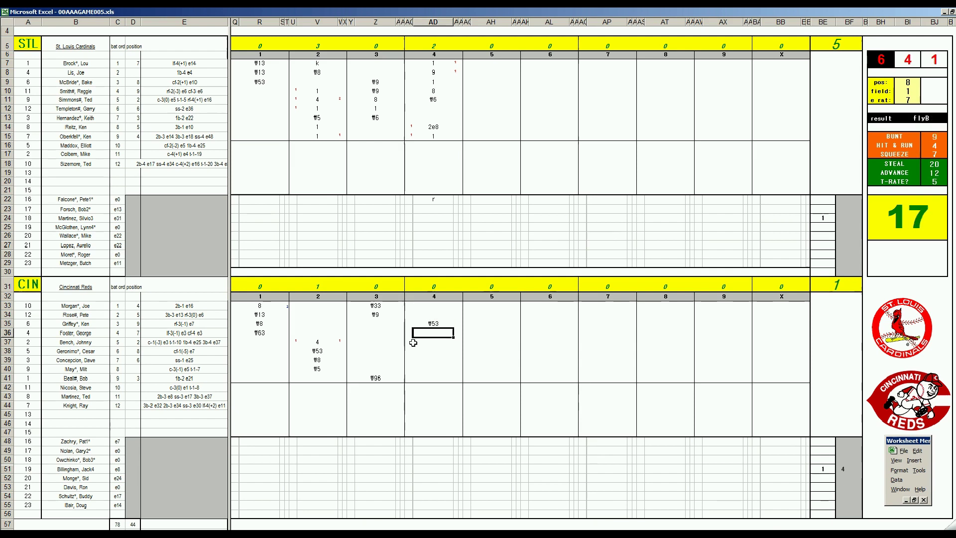
pyautogui.write('#4')
pyautogui.press('Return')
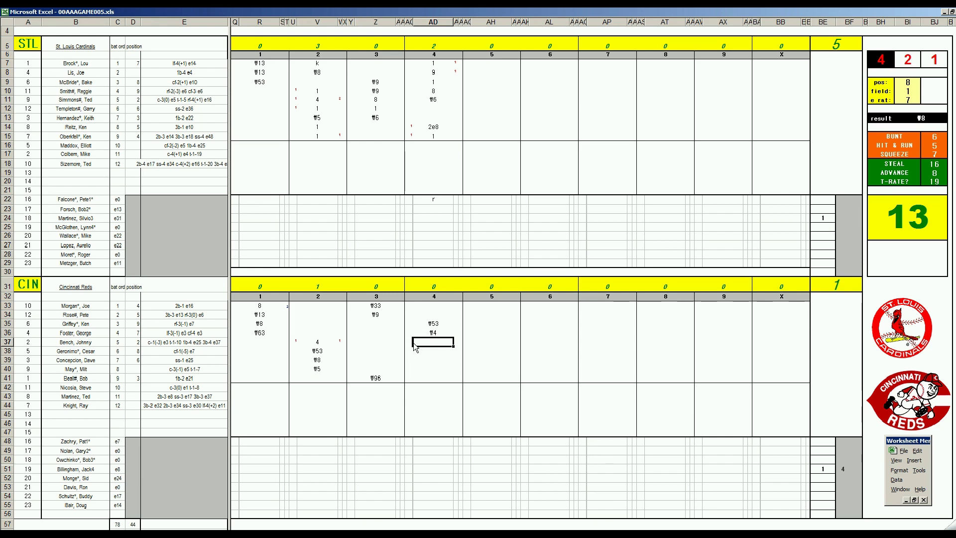
# - Set position 3 and field 2 in the dice panel, then enter 1 in AD37
pyautogui.write('3')
pyautogui.press('Return')
pyautogui.write('2')
pyautogui.press('Return')
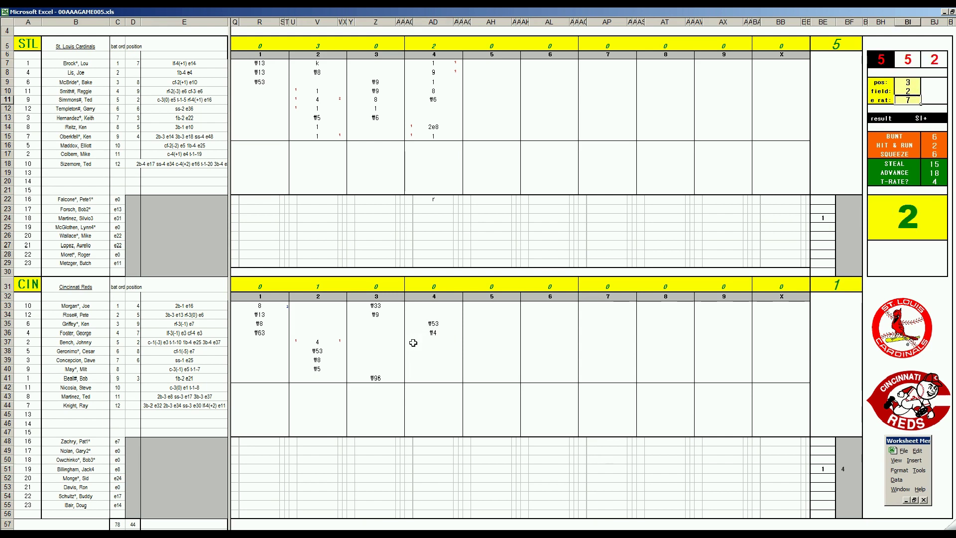
pyautogui.click(439, 341)
pyautogui.write('1')
pyautogui.press('Return')
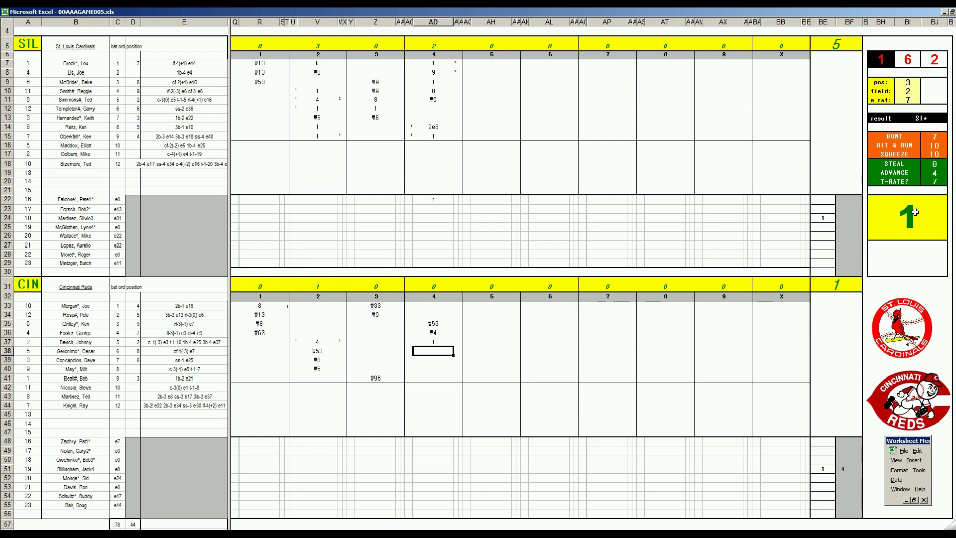
# - Re-roll, then enter 4, 4 and ₩9 in AD38–AD40 with red run marks
pyautogui.press('F9')
pyautogui.press('F9')
pyautogui.write('4')
pyautogui.press('Return')
pyautogui.write('1')
pyautogui.press('Return')
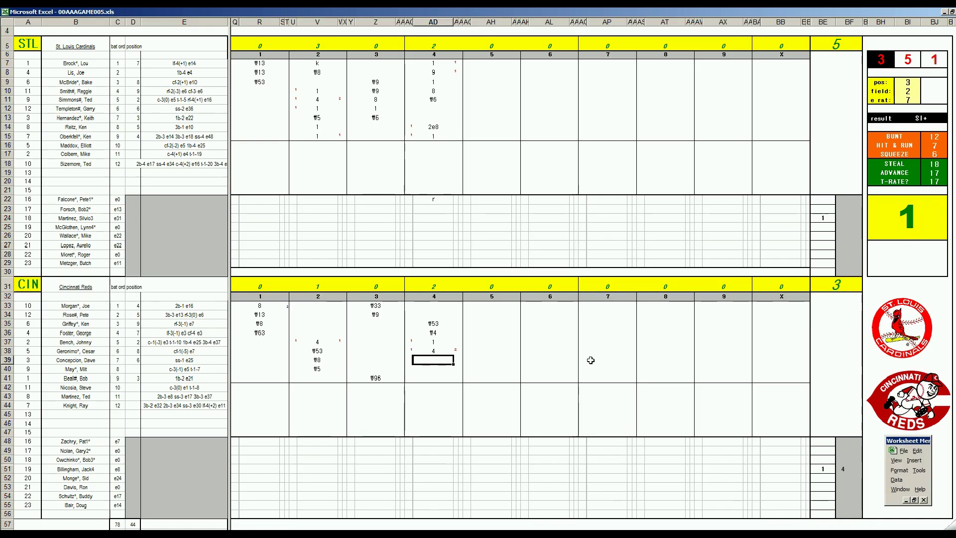
pyautogui.write('4')
pyautogui.press('Left')
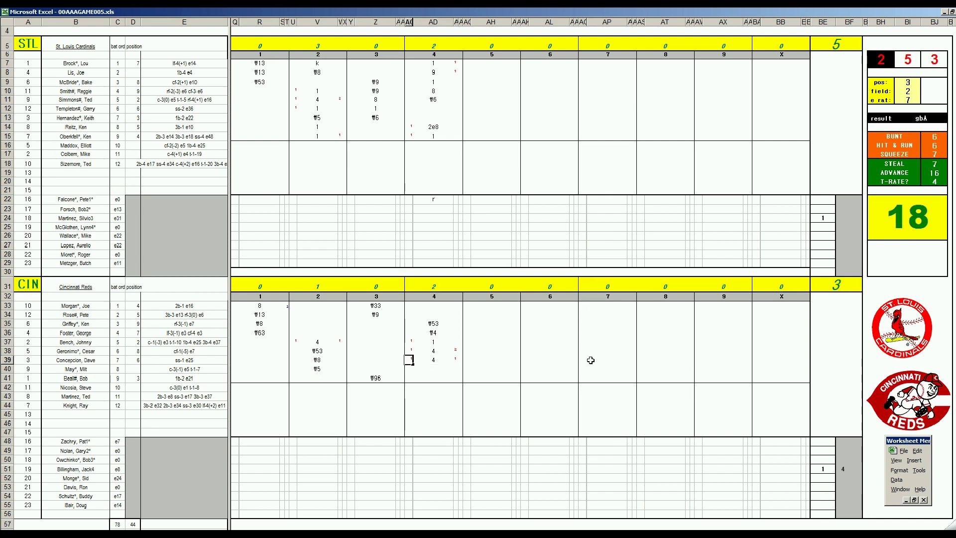
pyautogui.write('1')
pyautogui.press('Return')
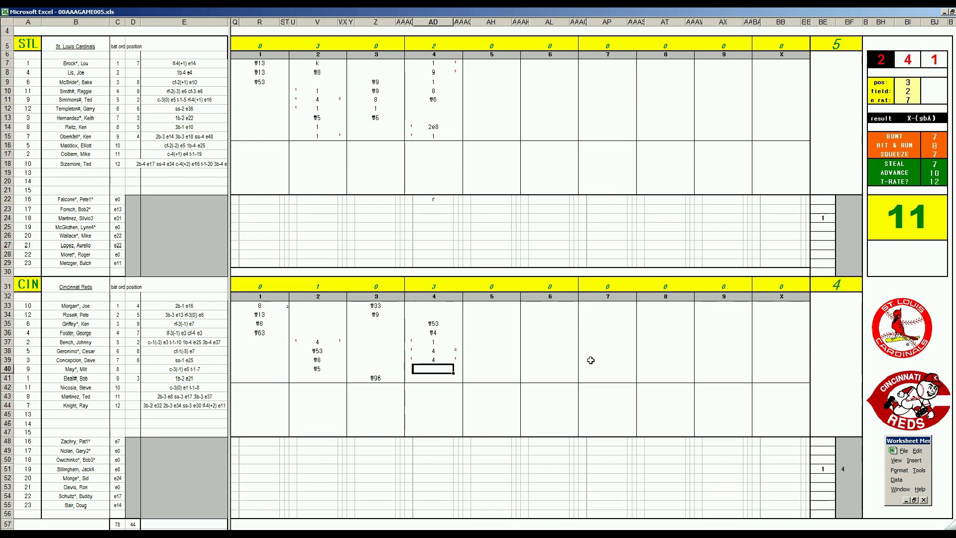
pyautogui.write('₩9')
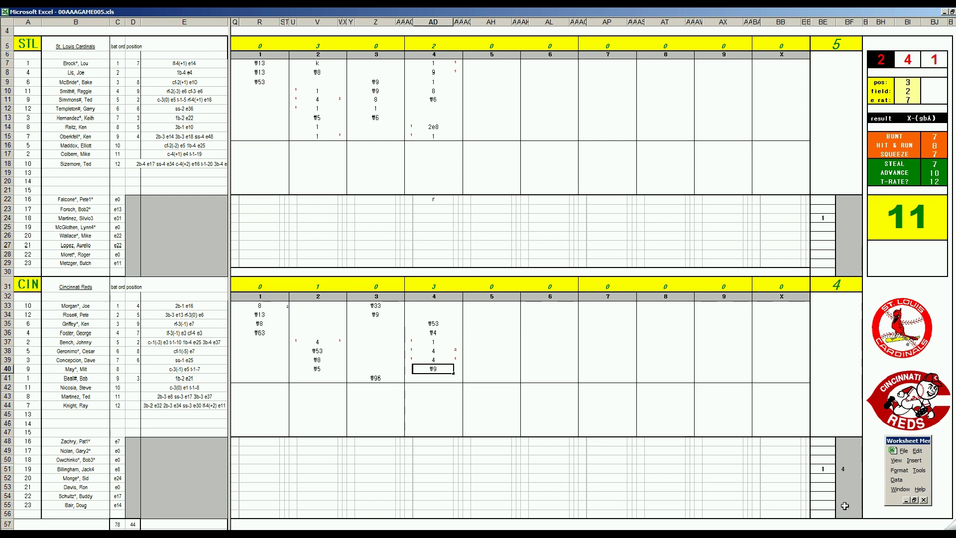
# - Enter 5 in BE52 and set the dice panel to position 5, field 3, e rat 13
pyautogui.click(828, 478)
pyautogui.write('5')
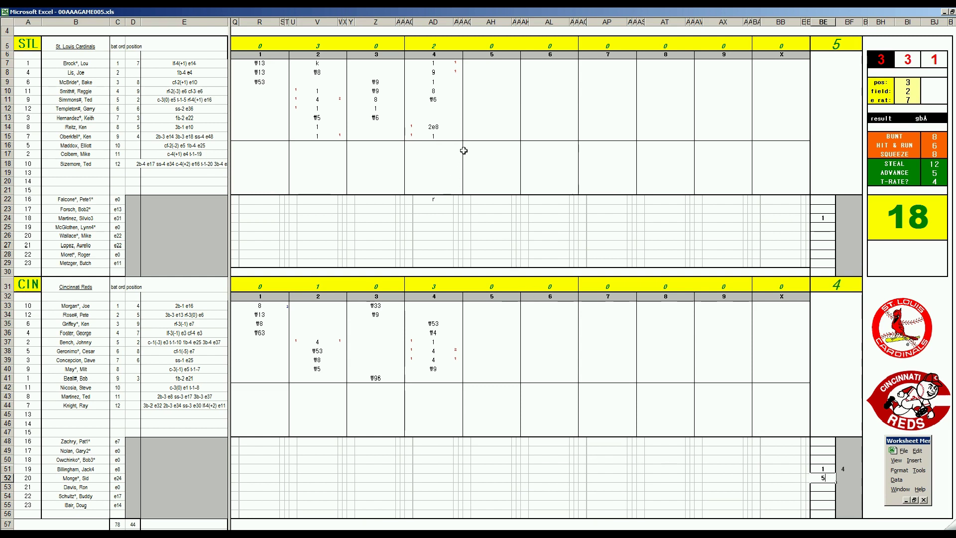
pyautogui.click(484, 108)
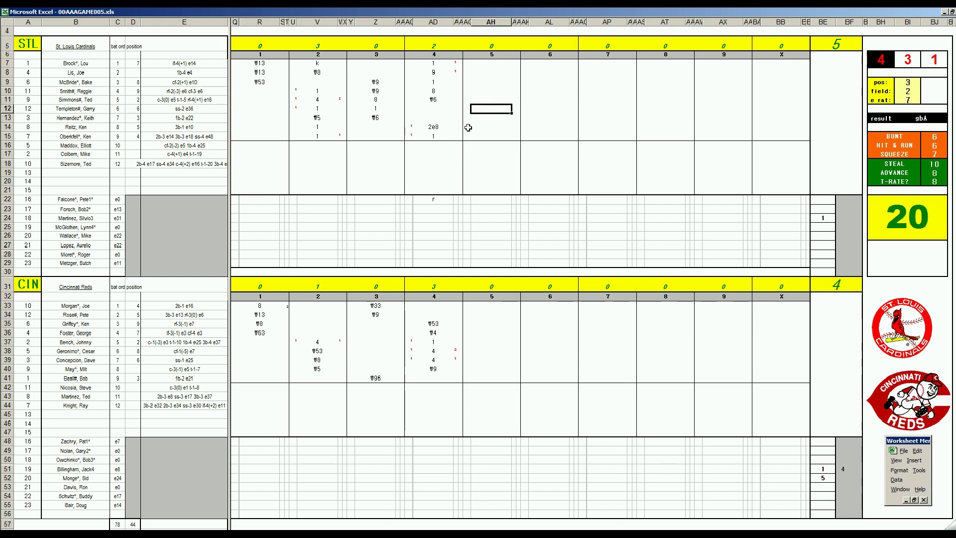
pyautogui.press('Tab')
pyautogui.write('5')
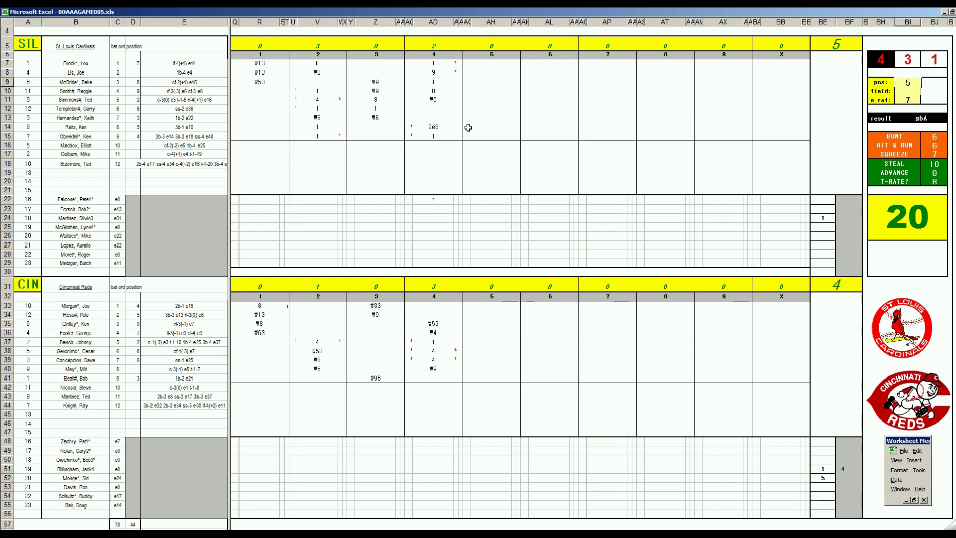
pyautogui.press('Return')
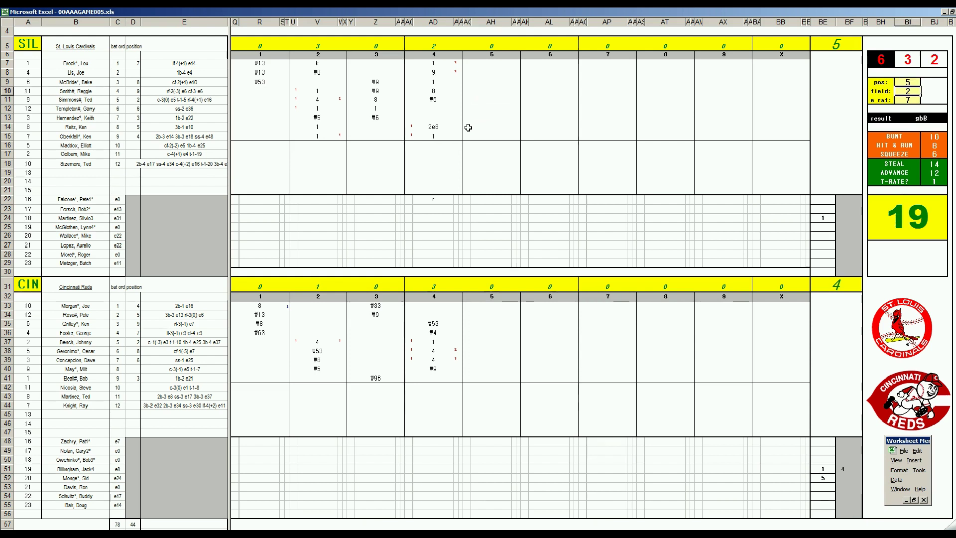
pyautogui.write('3')
pyautogui.press('Return')
pyautogui.write('13')
pyautogui.press('Return')
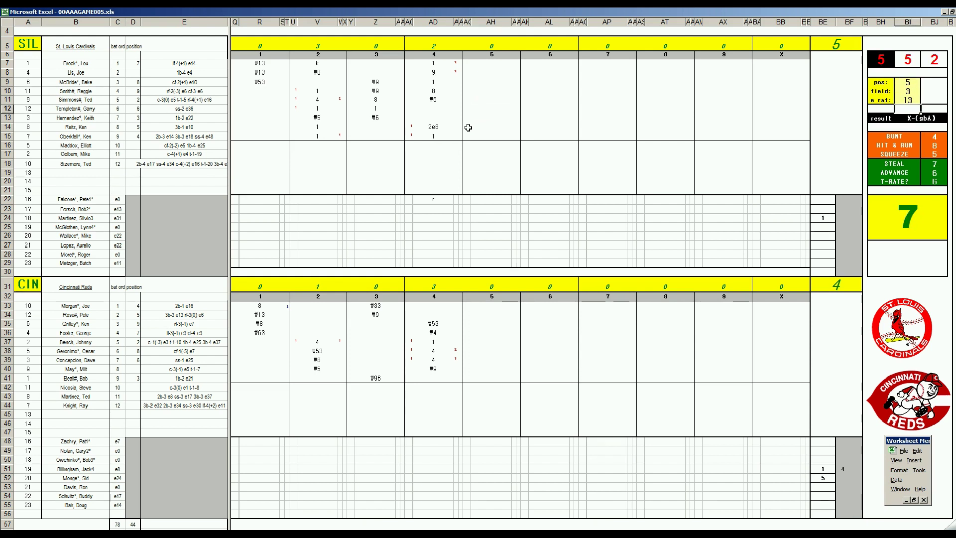
# - Log ₩53, ₩63, ₩53 in AH12–AH14, switching the panel position to 6
pyautogui.click(488, 106)
pyautogui.write('#53')
pyautogui.press('Return')
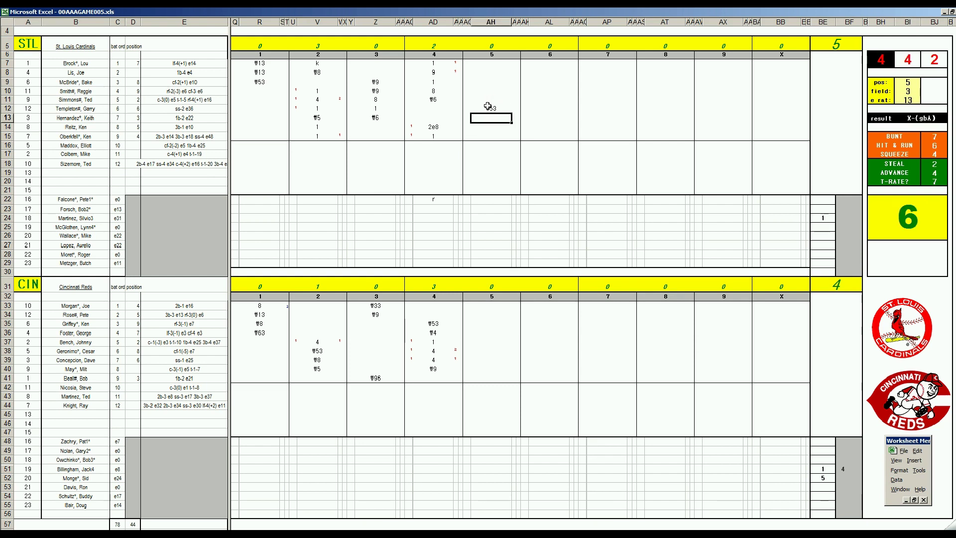
pyautogui.hotkey('ctrl', 'q')
pyautogui.write('6')
pyautogui.press('Return')
pyautogui.click(492, 117)
pyautogui.write('#63')
pyautogui.press('Return')
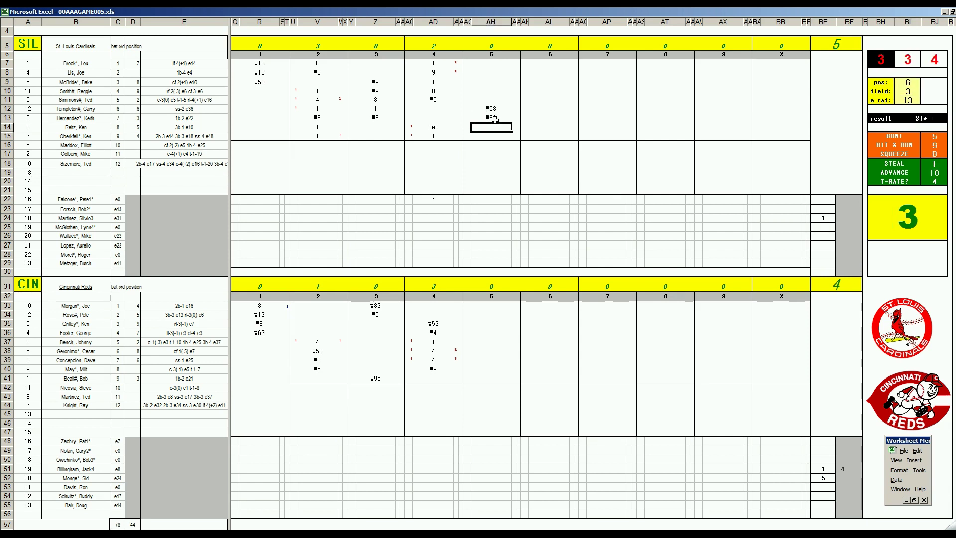
pyautogui.write('#53')
pyautogui.click(485, 380)
# - Re-roll the dice and record the fielding error in AH41
pyautogui.press('F9')
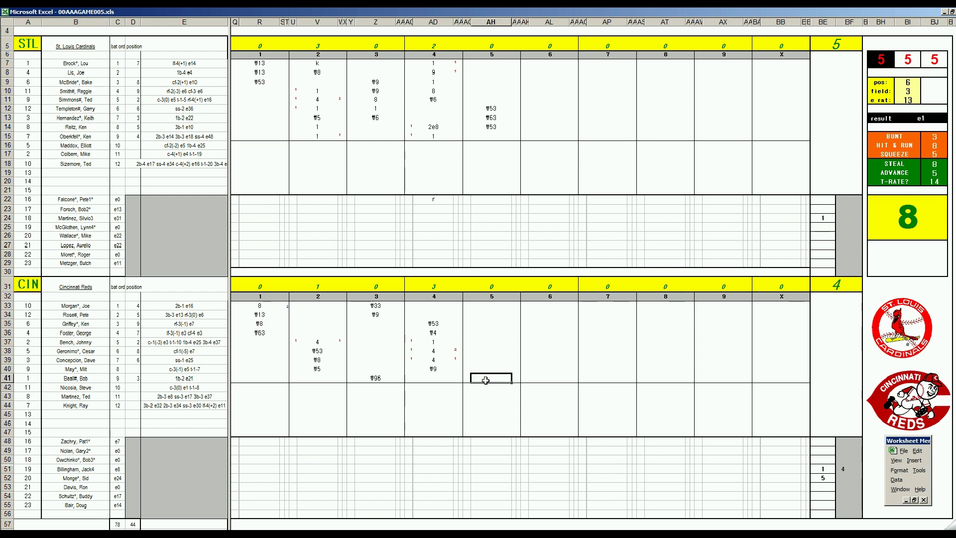
pyautogui.press('Tab')
pyautogui.press('Tab')
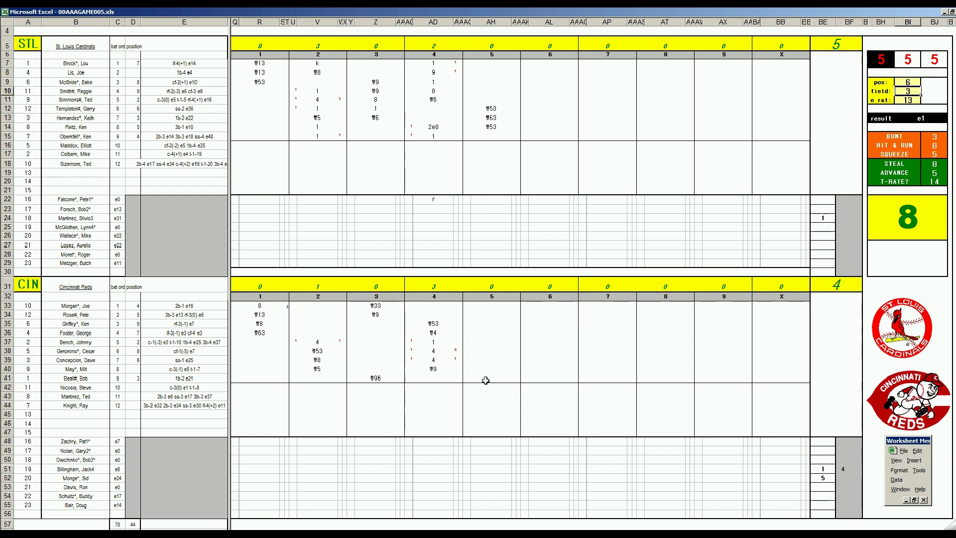
pyautogui.click(493, 378)
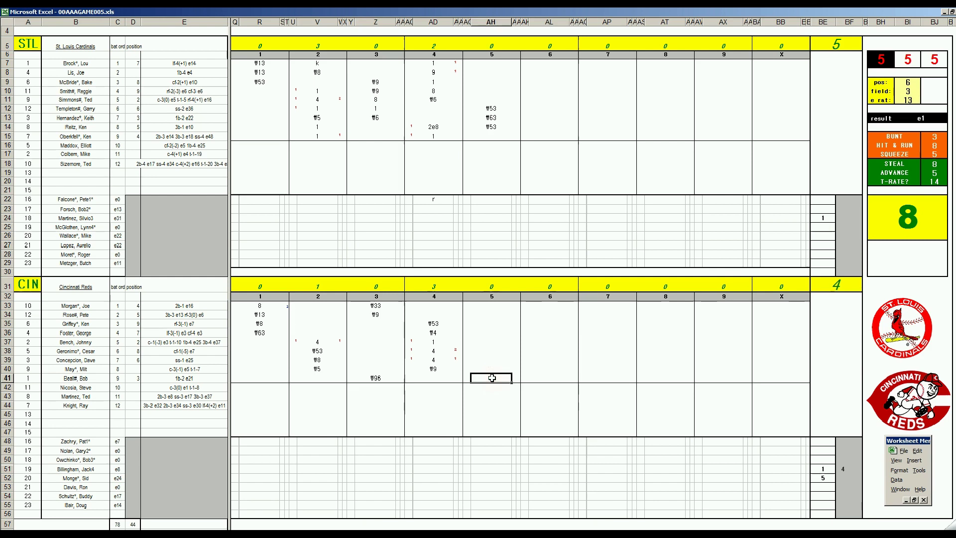
pyautogui.write('e8')
pyautogui.press('Return')
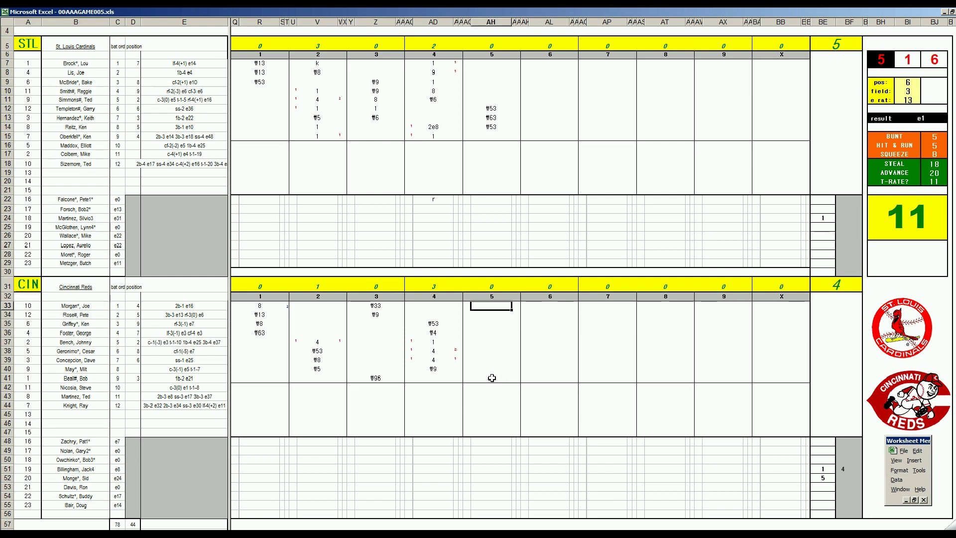
# - Enter ₩8, ₩9, 2 and ₩43 in AH33–AH36 for the Reds' fifth inning
pyautogui.write('\\8')
pyautogui.press('Return')
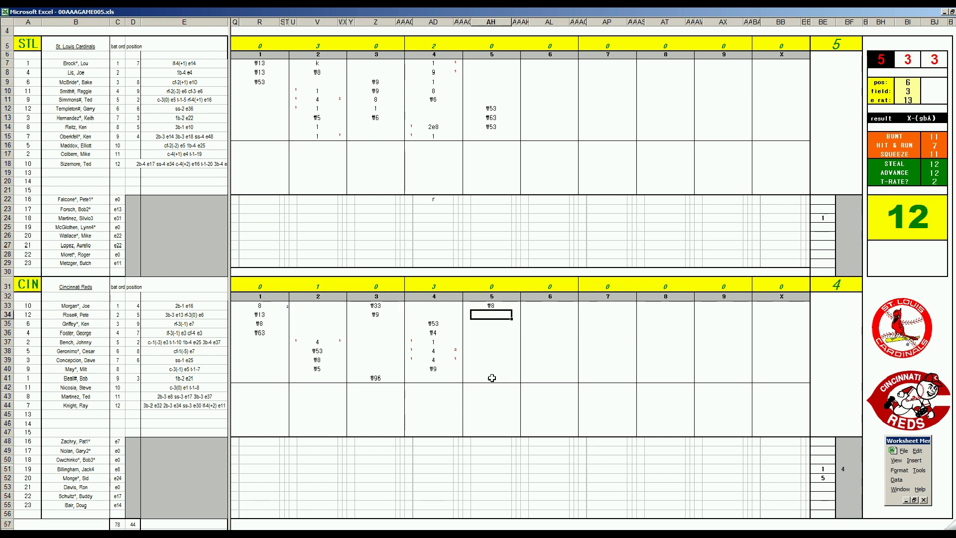
pyautogui.write('\\9')
pyautogui.press('Return')
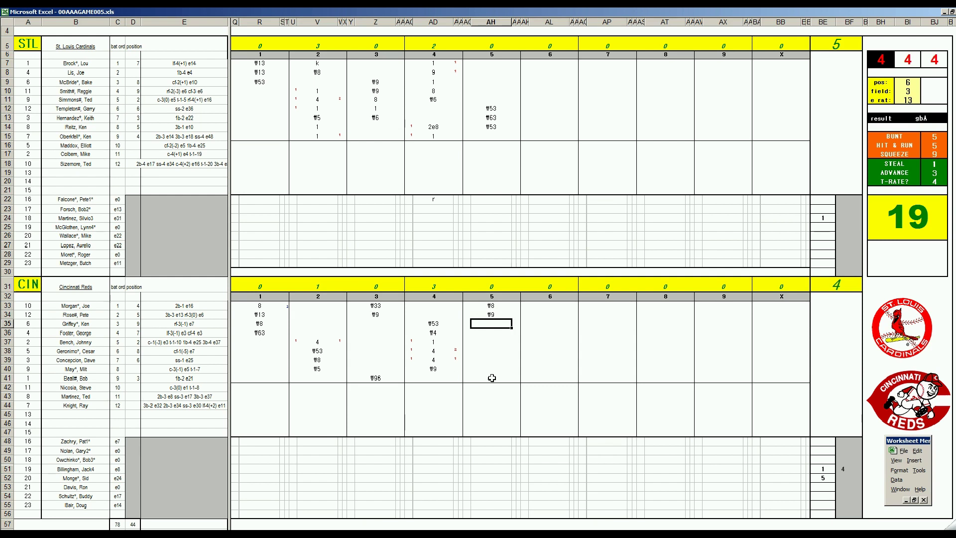
pyautogui.write('2')
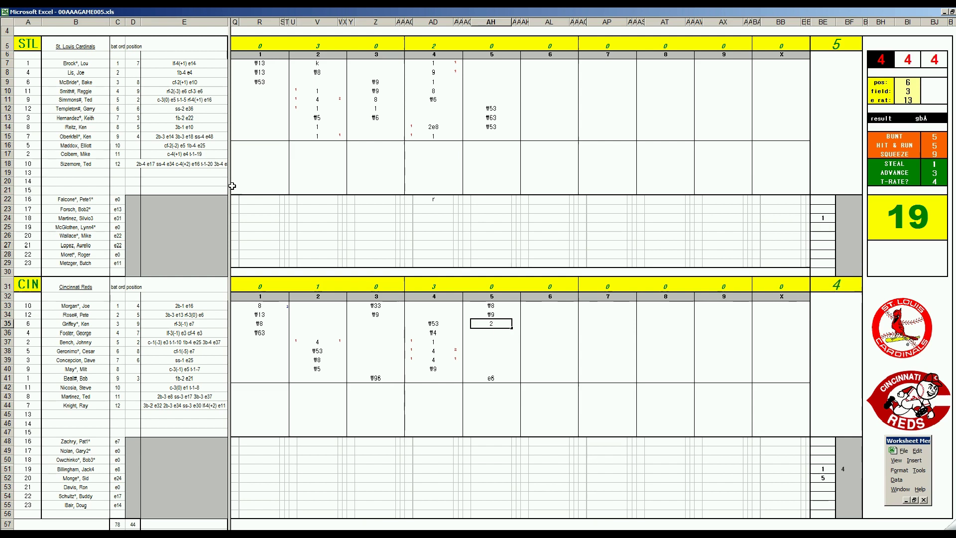
pyautogui.press('Return')
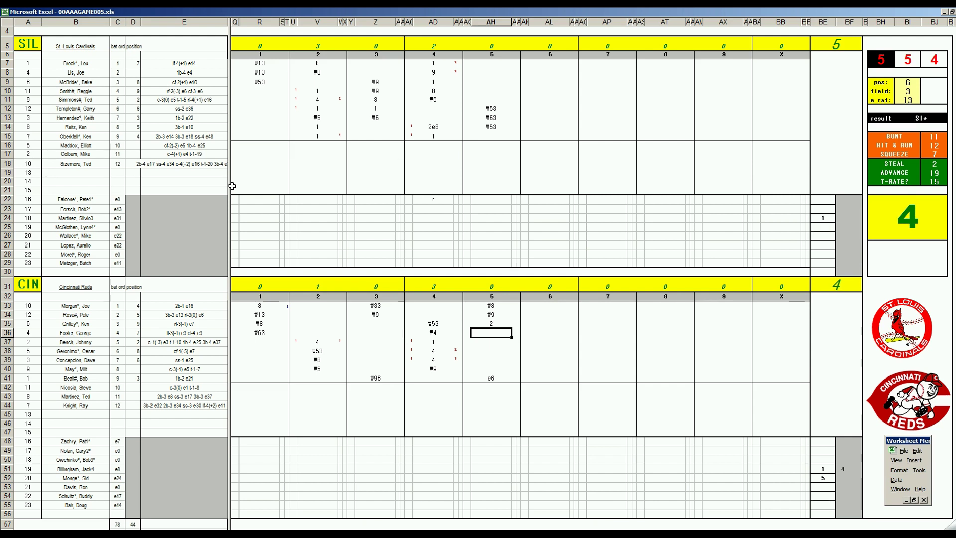
pyautogui.write('#43')
pyautogui.hotkey('ctrl', 'Return')
# - Mark k strikeouts in AL15–AL16 of the Cardinals' sixth inning
pyautogui.click(547, 138)
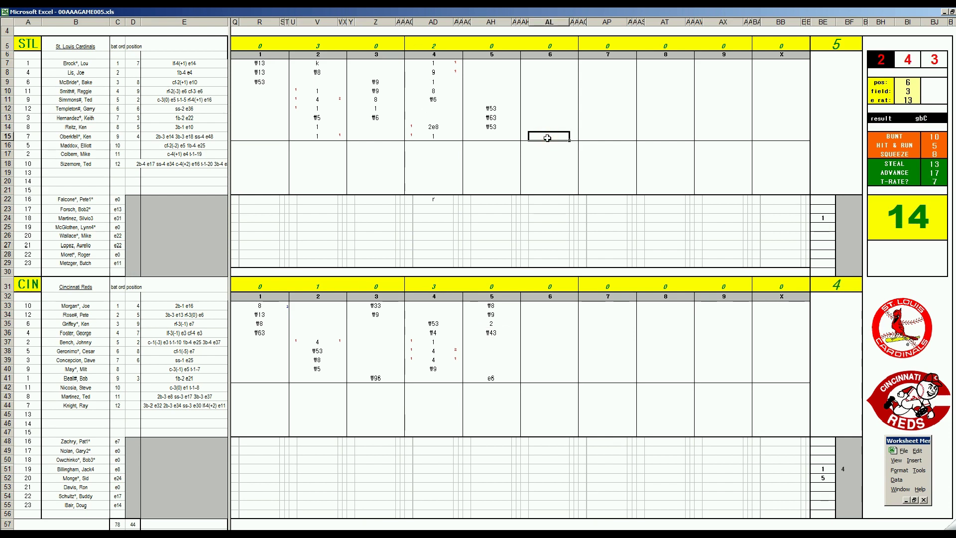
pyautogui.press('Up')
pyautogui.press('Up')
pyautogui.press('Up')
pyautogui.press('Up')
pyautogui.press('Up')
pyautogui.press('Up')
pyautogui.press('Up')
pyautogui.press('Up')
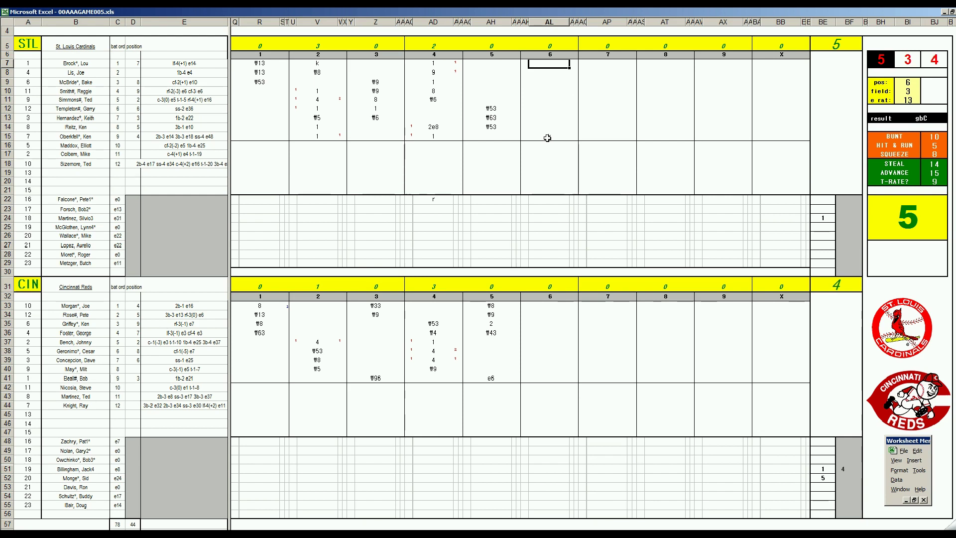
pyautogui.press('Down')
pyautogui.press('Down')
pyautogui.press('Down')
pyautogui.press('Down')
pyautogui.write('k')
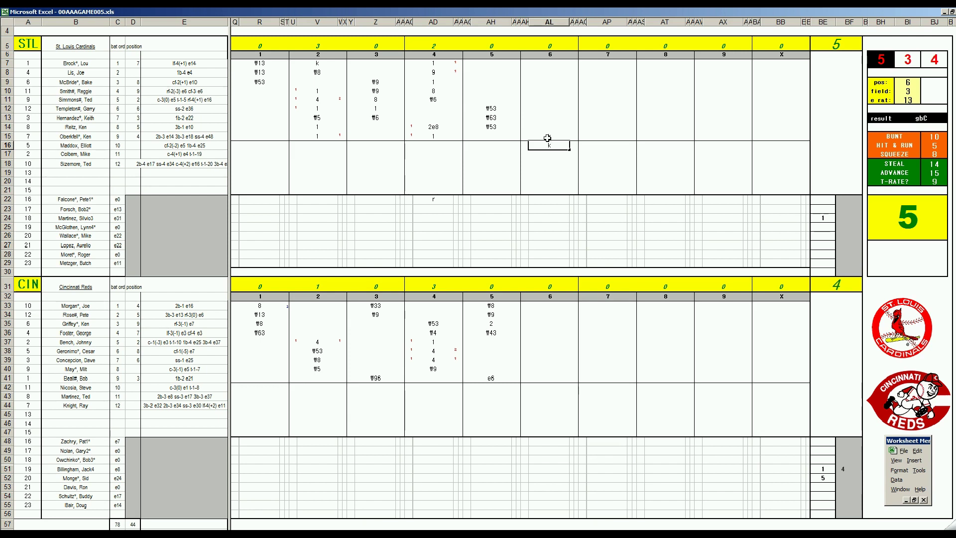
pyautogui.press('Up')
pyautogui.press('Up')
pyautogui.press('Up')
pyautogui.press('Up')
pyautogui.press('Up')
pyautogui.press('Up')
pyautogui.press('Up')
pyautogui.press('Up')
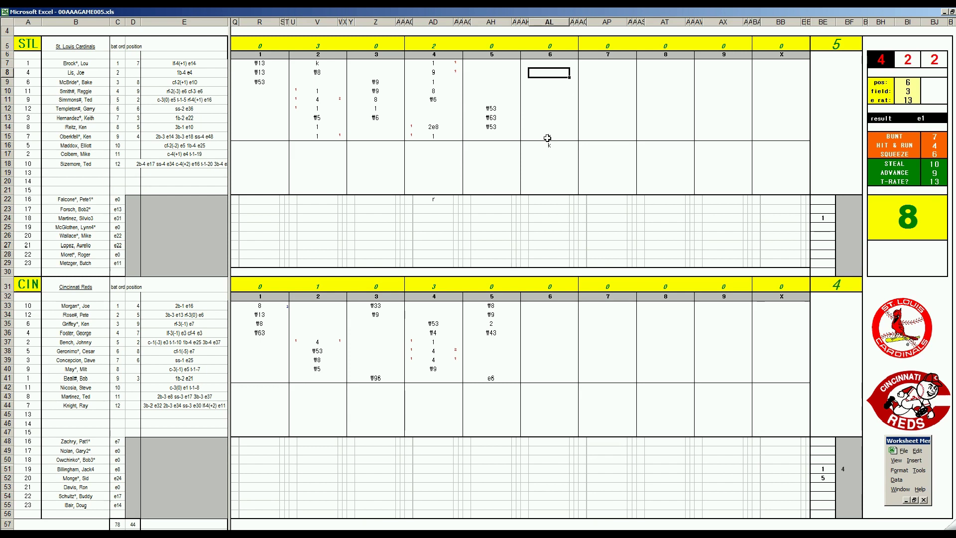
# - Enter ₩53 in AL8
pyautogui.hotkey('ctrl', 'r')
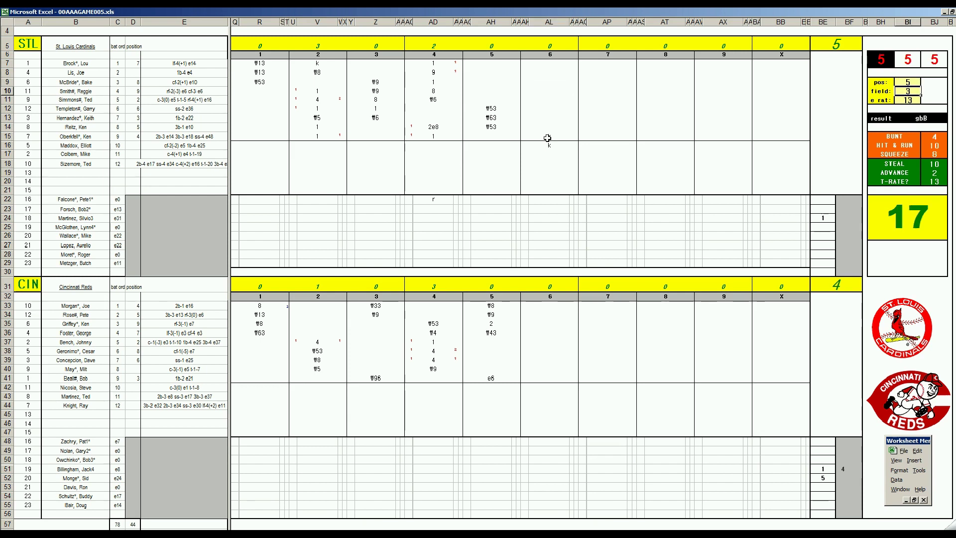
pyautogui.click(549, 72)
pyautogui.write('\\53')
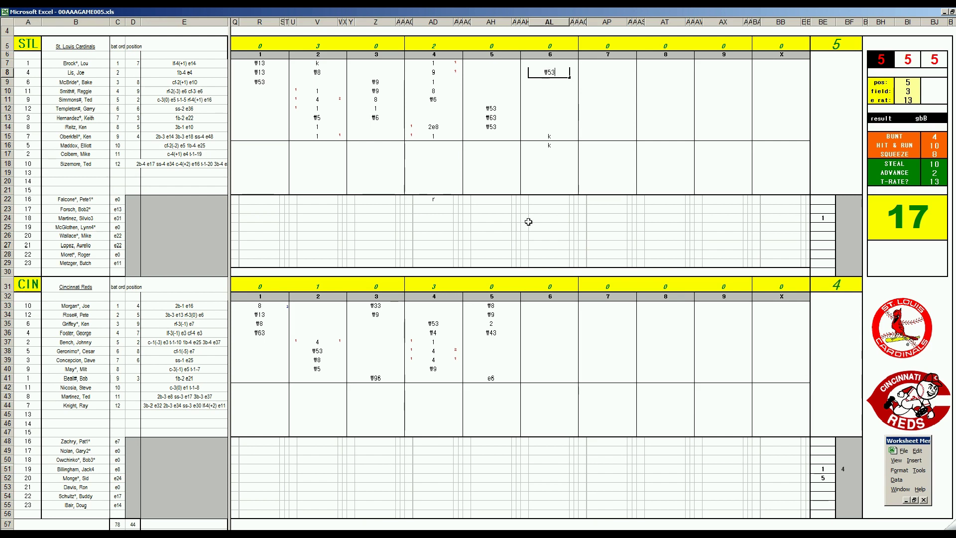
# - Log ₩8, ₩7 and ₩53 in AL37–AL39 for the Reds' sixth inning
pyautogui.click(537, 341)
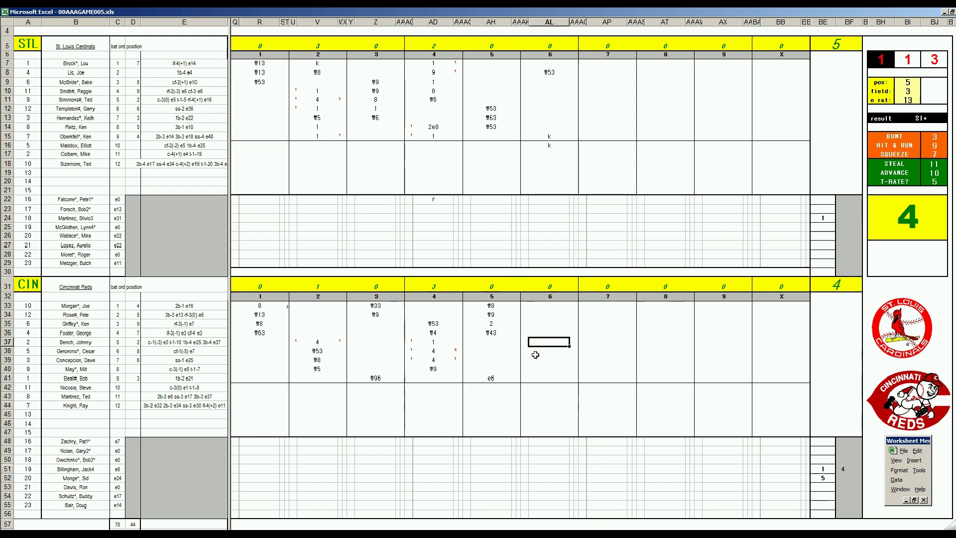
pyautogui.write('₩8')
pyautogui.press('Return')
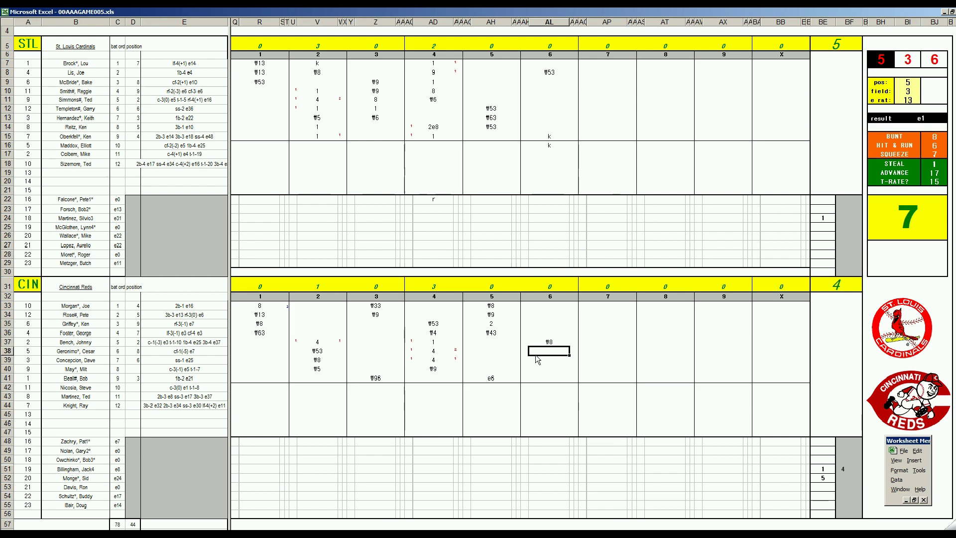
pyautogui.write('₩7')
pyautogui.press('Return')
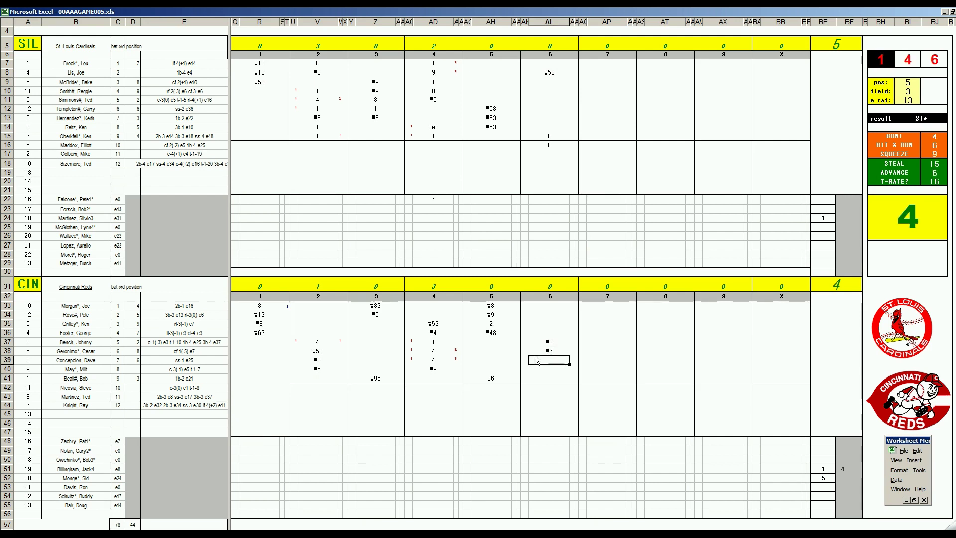
pyautogui.write('#53')
# - Enter 8 in AP9, pitcher values 2 and 7 in BF52 and BE54, and rs in AP54
pyautogui.click(604, 83)
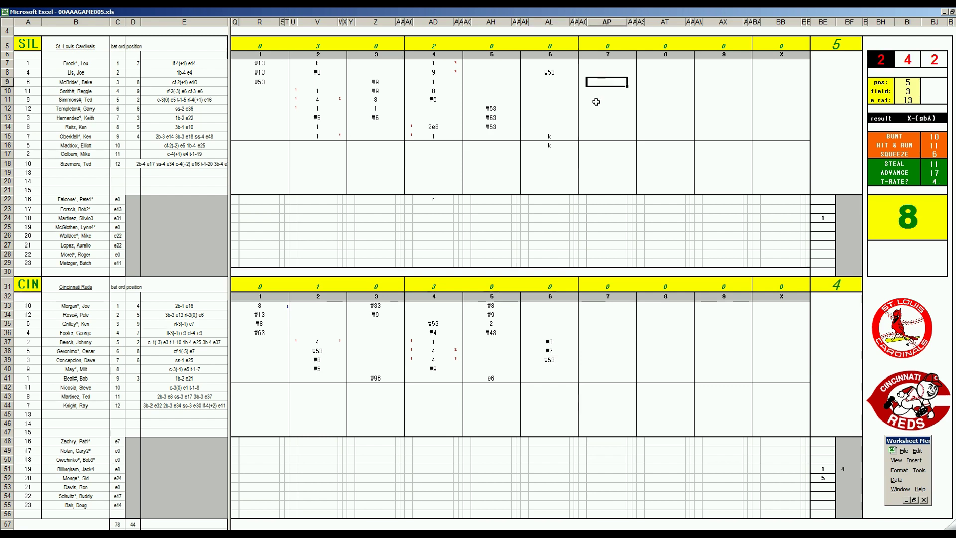
pyautogui.write('8')
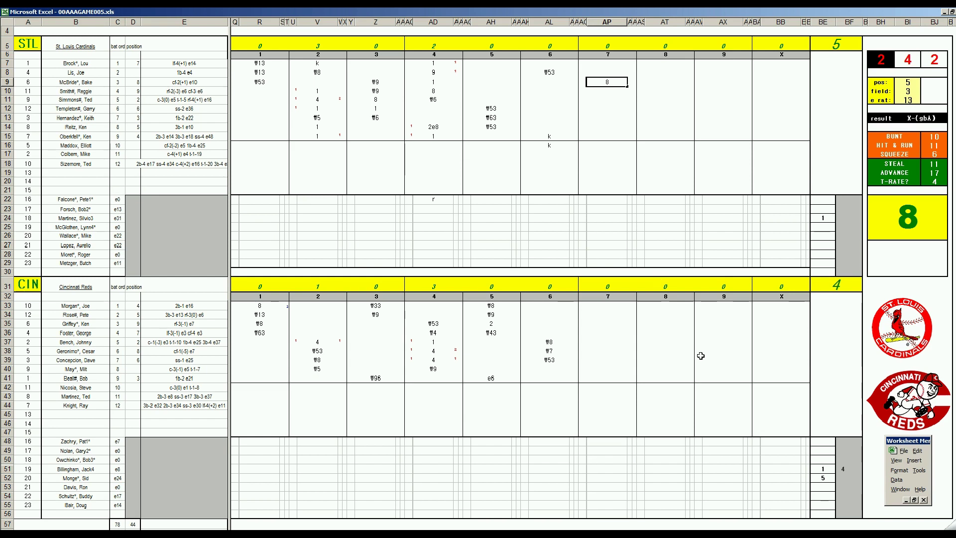
pyautogui.click(845, 477)
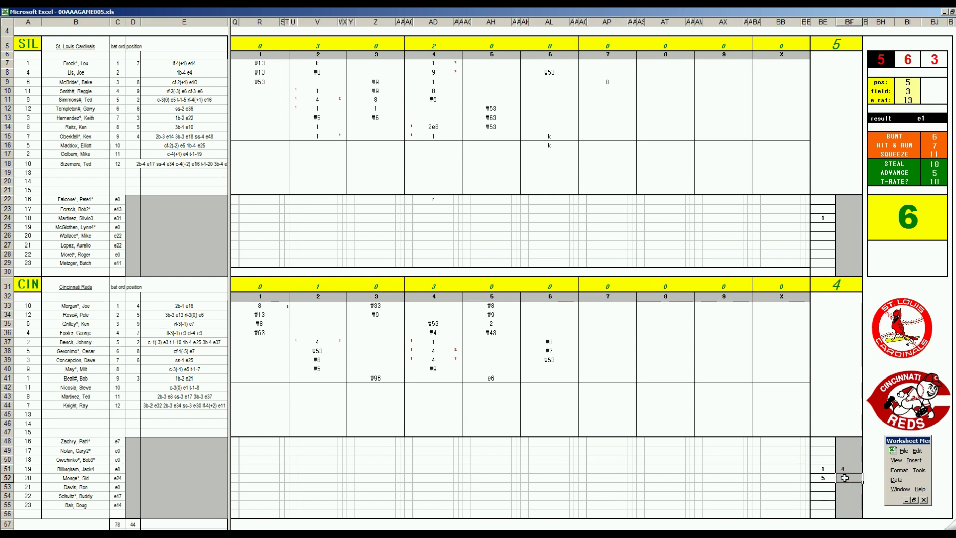
pyautogui.write('2')
pyautogui.press('Return')
pyautogui.press('Return')
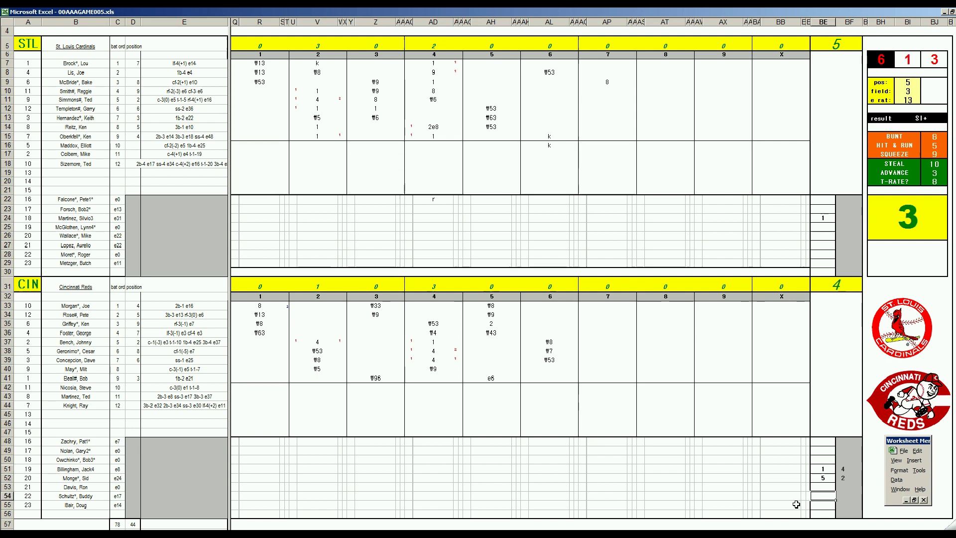
pyautogui.write('7')
pyautogui.press('Return')
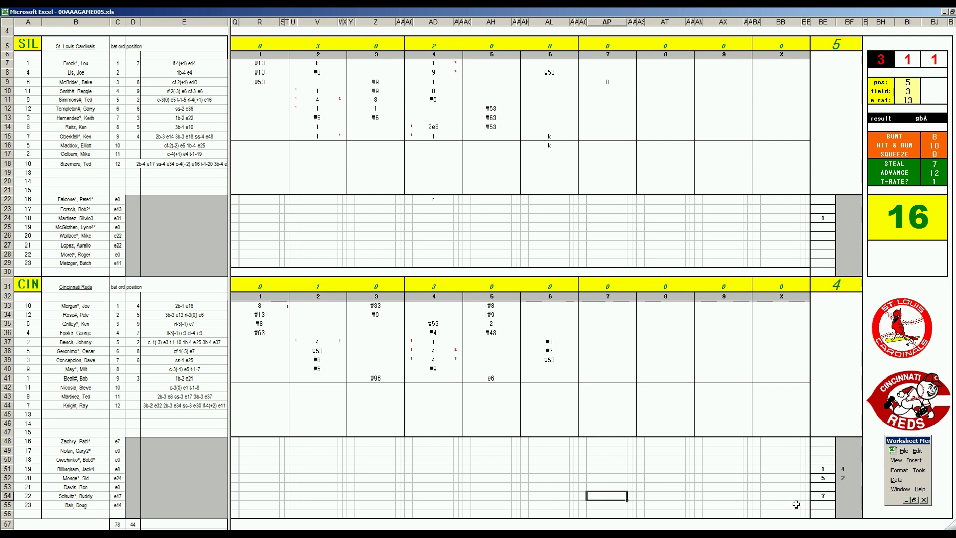
pyautogui.write('rs')
# - Enter 4 in AP10 and 2 in AP11, adding red advance marks beside the runners
pyautogui.click(612, 91)
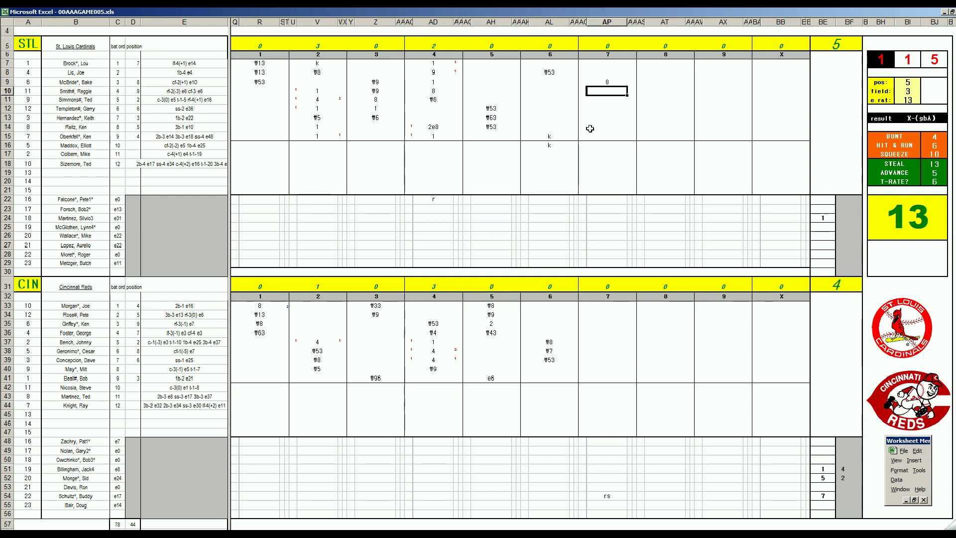
pyautogui.write('4')
pyautogui.press('Tab')
pyautogui.write('2')
pyautogui.press('Left')
pyautogui.press('Left')
pyautogui.press('Up')
pyautogui.write('1')
pyautogui.press('Return')
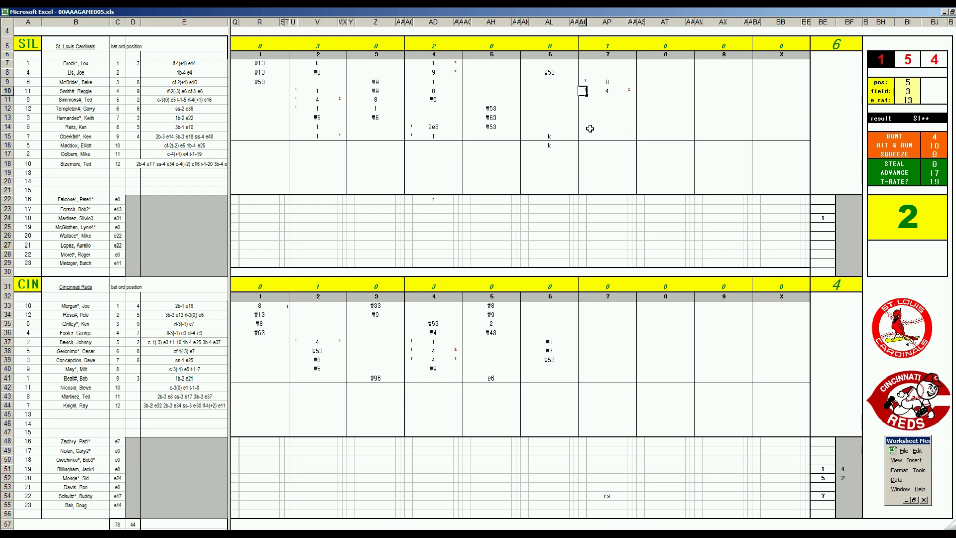
pyautogui.write('1')
pyautogui.press('Return')
pyautogui.press('Right')
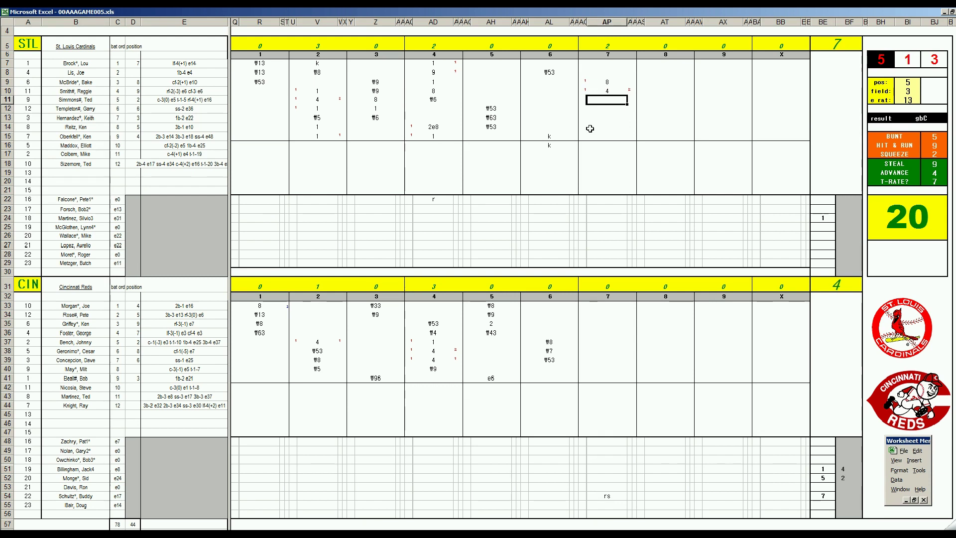
pyautogui.write('2')
pyautogui.press('Return')
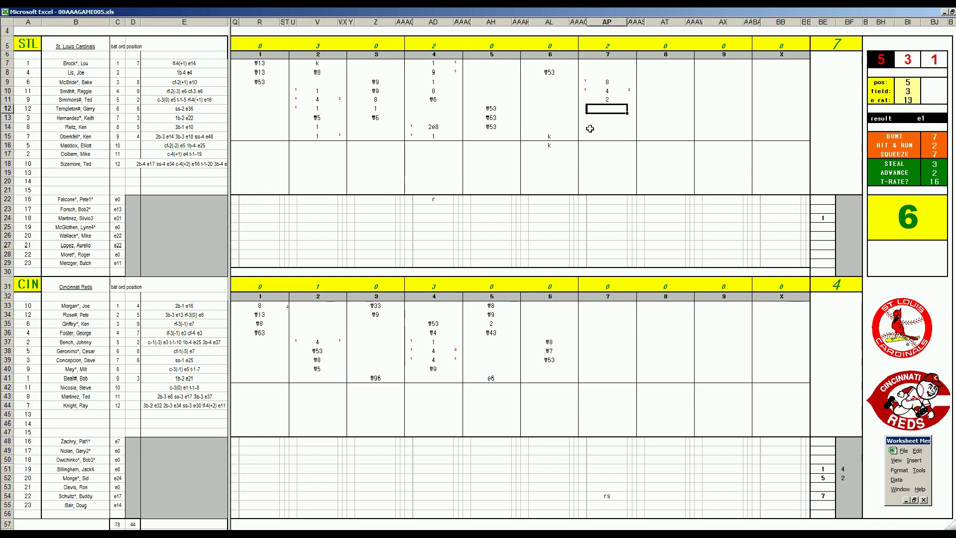
# - Enter 3 and 3 in AP12–AP13 with red 1 advance marks in the side columns
pyautogui.write('3')
pyautogui.press('Tab')
pyautogui.write('1')
pyautogui.press('Left')
pyautogui.press('Left')
pyautogui.press('Up')
pyautogui.write('1')
pyautogui.press('Return')
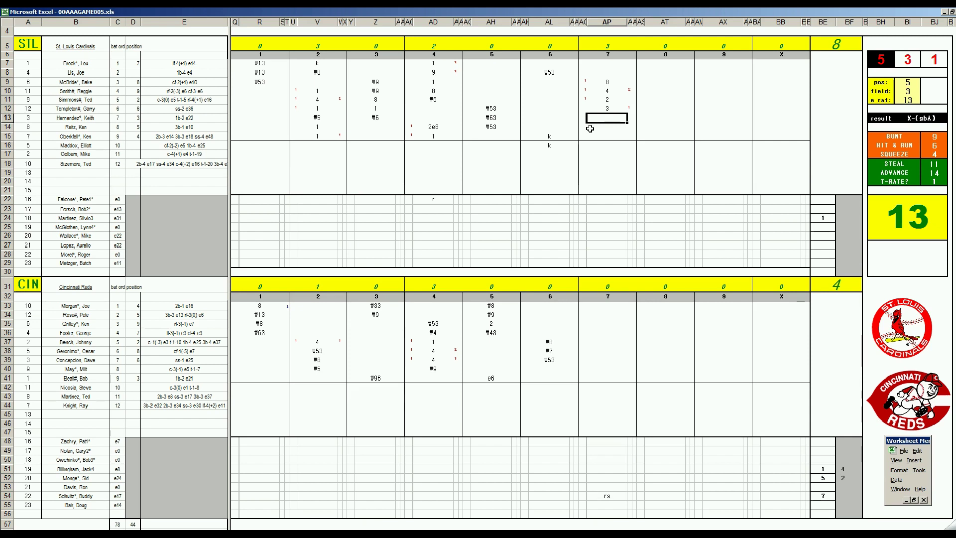
pyautogui.write('3')
pyautogui.press('Return')
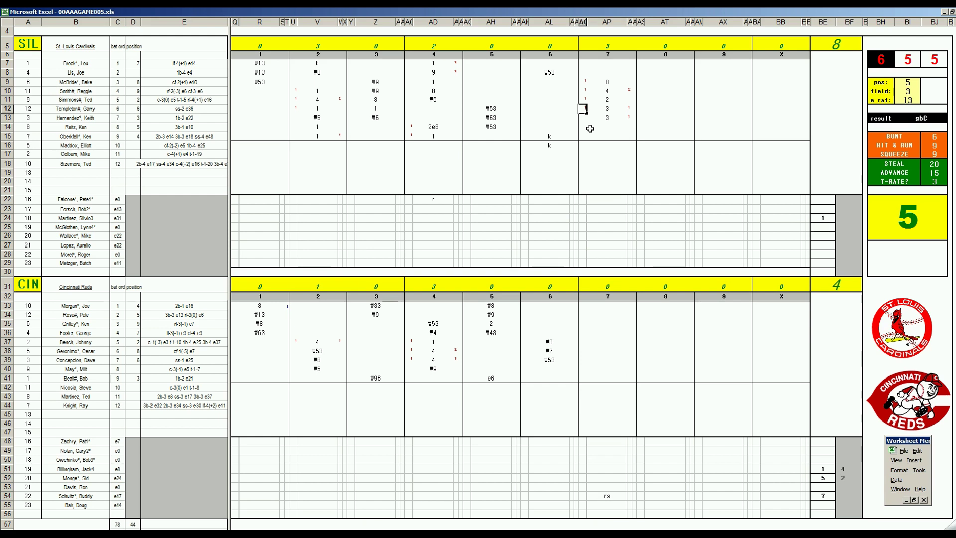
# - Enter #3 and #43 in AP14–AP15 for St. Louis's seventh inning
pyautogui.click(590, 129)
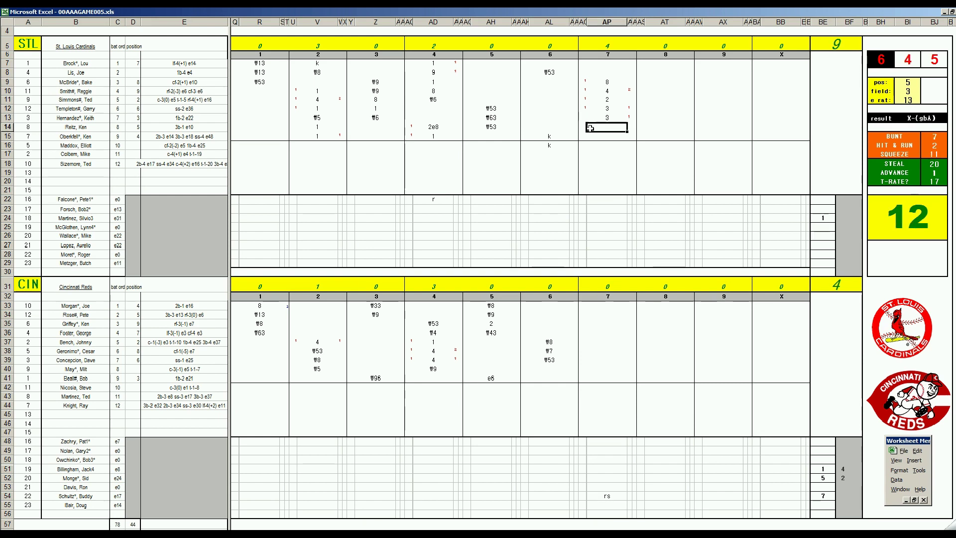
pyautogui.write('#3')
pyautogui.press('Return')
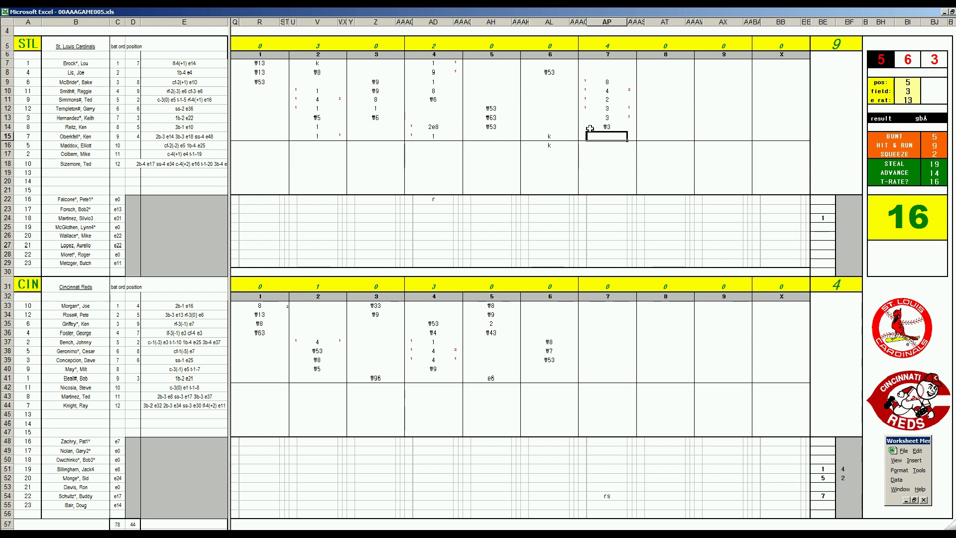
pyautogui.write('#43')
pyautogui.press('Return')
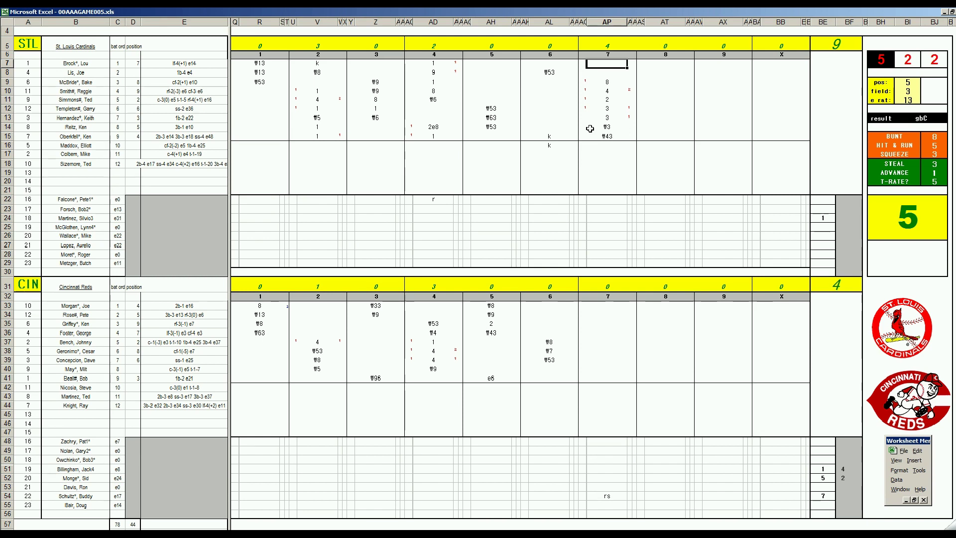
# - Enter 1 in AP7 and mark the run scored in AO13
pyautogui.write('1')
pyautogui.press('Return')
pyautogui.press('Left')
pyautogui.press('Down')
pyautogui.press('Down')
pyautogui.press('Down')
pyautogui.press('Down')
pyautogui.press('Down')
pyautogui.write('1')
pyautogui.press('Right')
pyautogui.press('Up')
pyautogui.press('Up')
pyautogui.press('Up')
pyautogui.press('Up')
pyautogui.press('Up')
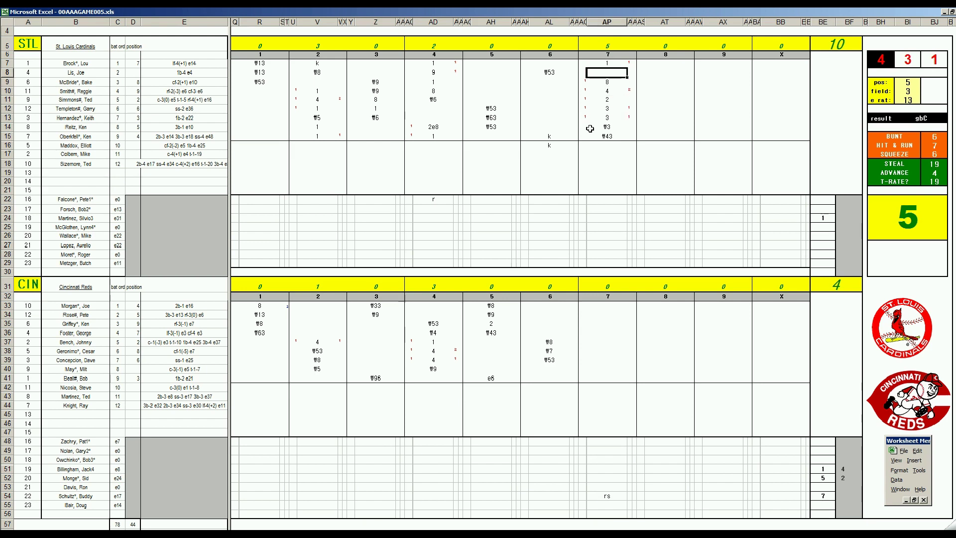
pyautogui.press('Up')
pyautogui.write('1')
pyautogui.press('Return')
# - Enter 1 in AP16 and #8 in AP8, bringing the Cardinals to 10 runs
pyautogui.press('Down')
pyautogui.press('Down')
pyautogui.press('Down')
pyautogui.press('Down')
pyautogui.press('Down')
pyautogui.press('Down')
pyautogui.press('Down')
pyautogui.press('Down')
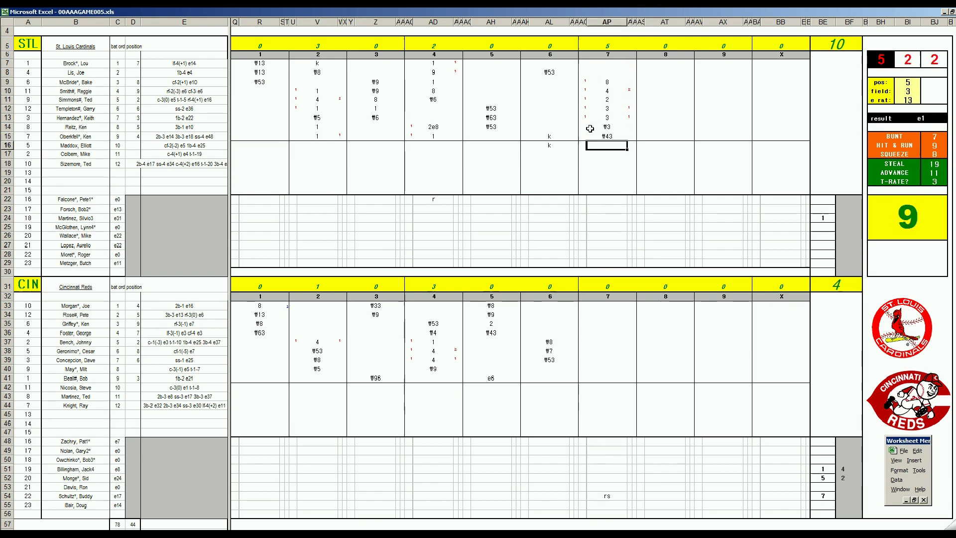
pyautogui.write('1')
pyautogui.press('Return')
pyautogui.press('Up')
pyautogui.press('Up')
pyautogui.press('Up')
pyautogui.press('Up')
pyautogui.press('Up')
pyautogui.press('Up')
pyautogui.press('Up')
pyautogui.press('Up')
pyautogui.press('Up')
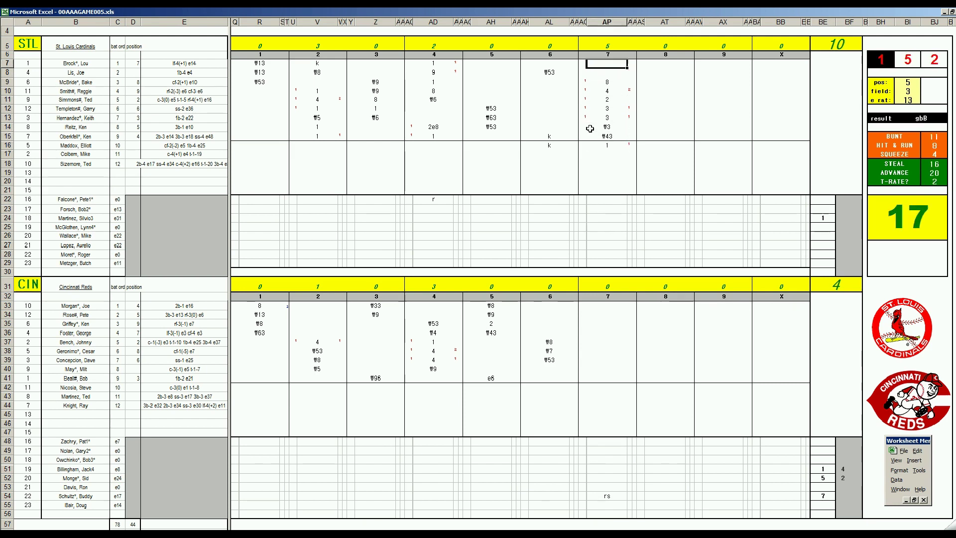
pyautogui.write('#8')
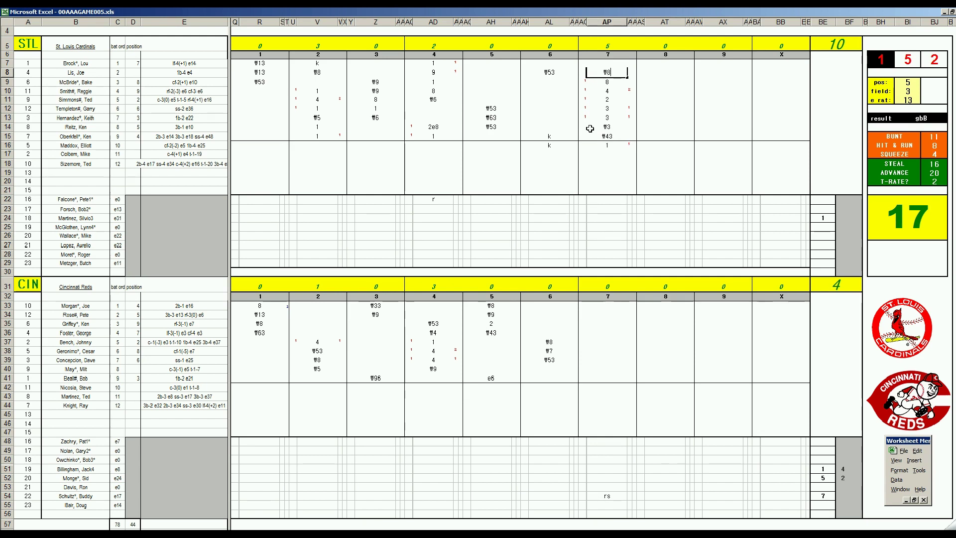
pyautogui.click(593, 367)
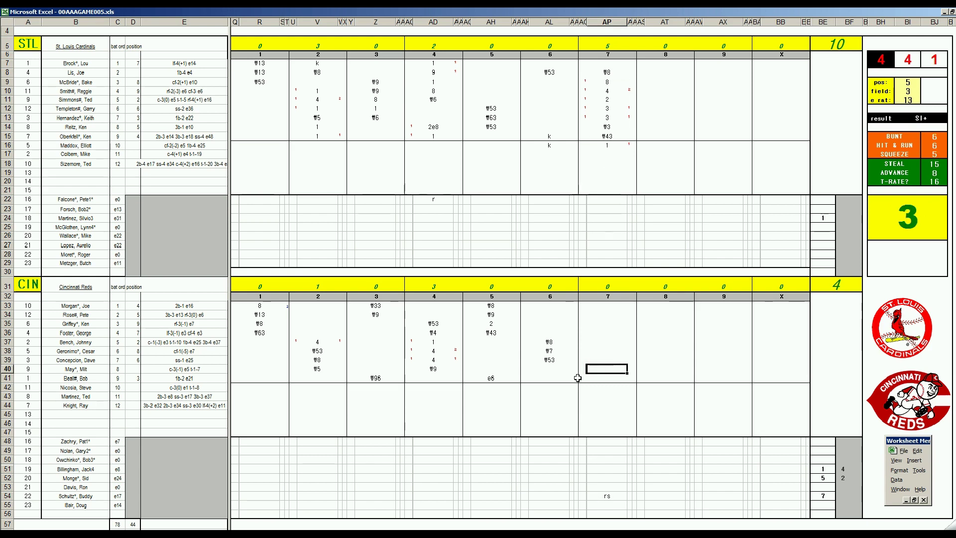
# - Set e rat to 36 and enter #63 and #9 in AP40–AP41
pyautogui.hotkey('ctrl', 'r')
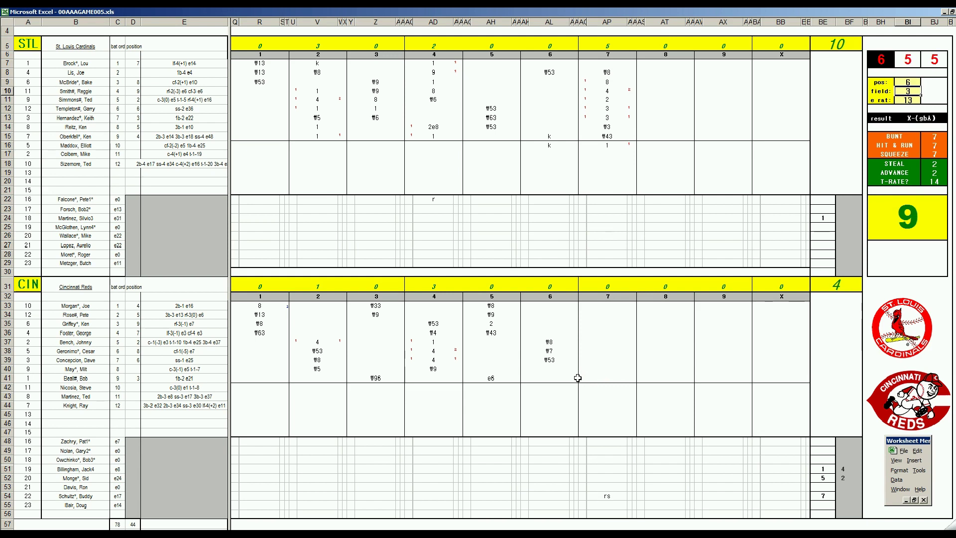
pyautogui.write('36')
pyautogui.press('Return')
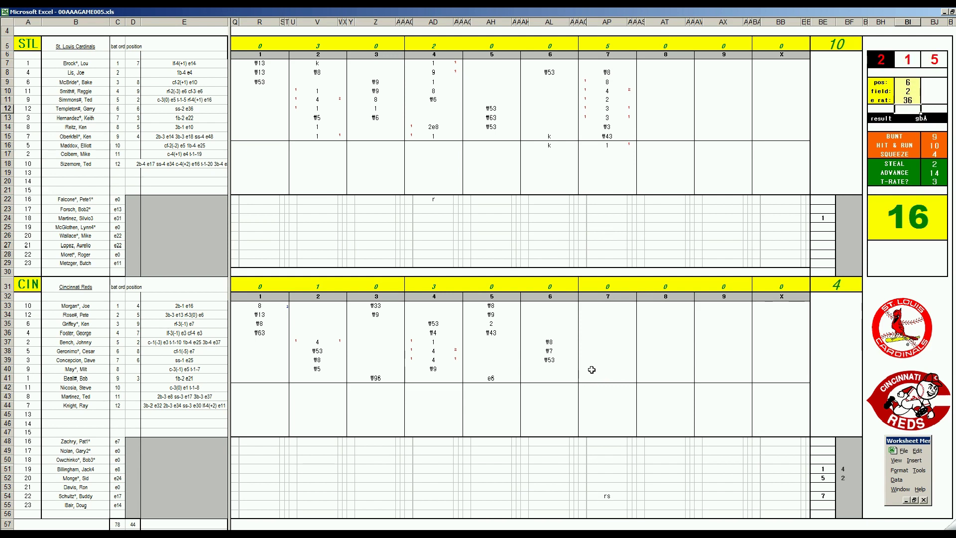
pyautogui.click(594, 369)
pyautogui.write('#63')
pyautogui.press('Return')
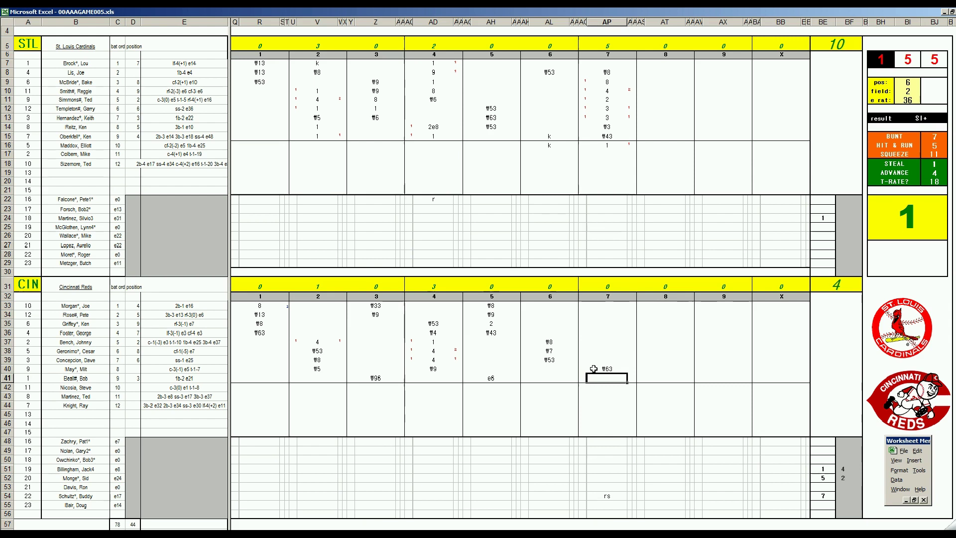
pyautogui.write('#9')
pyautogui.press('Up')
pyautogui.press('Up')
pyautogui.press('Up')
pyautogui.press('Up')
pyautogui.press('Up')
pyautogui.press('Up')
pyautogui.press('Up')
pyautogui.press('Up')
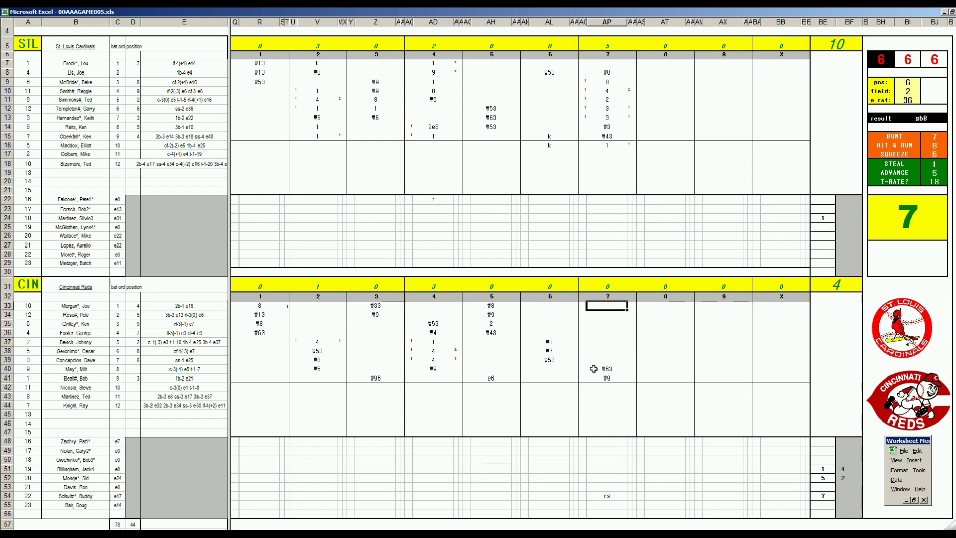
# - Set the fielding panel pos to 8 and enter #8 in AP33
pyautogui.press('Tab')
pyautogui.write('8')
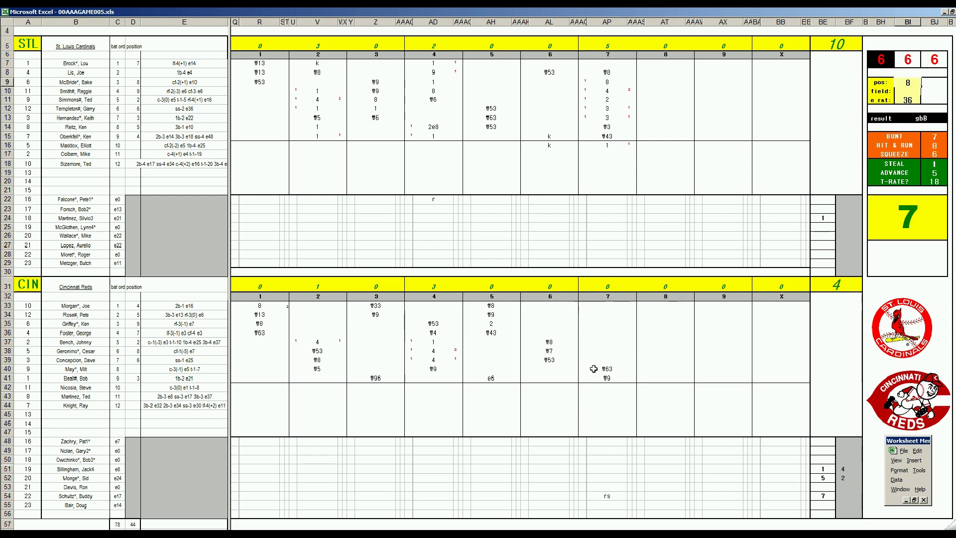
pyautogui.press('Return')
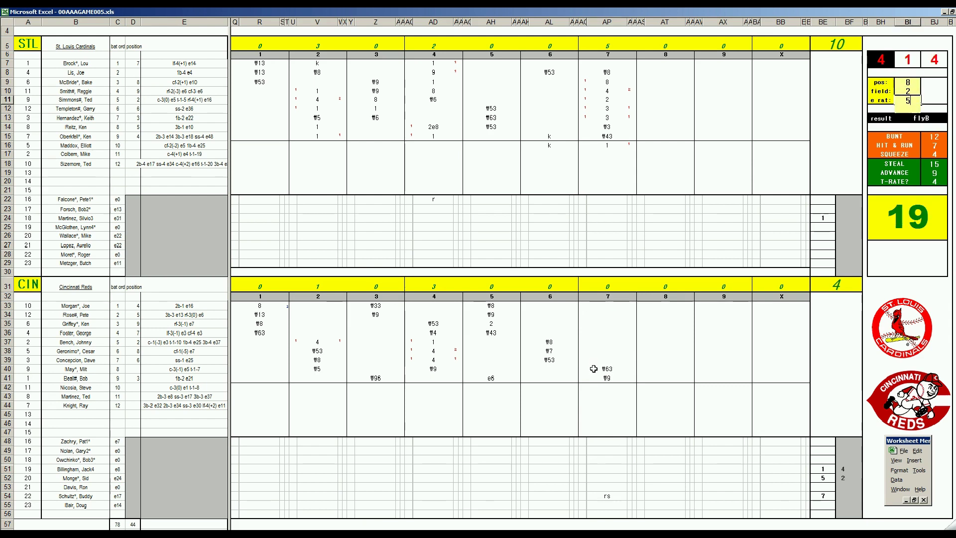
pyautogui.click(609, 307)
pyautogui.write('#8')
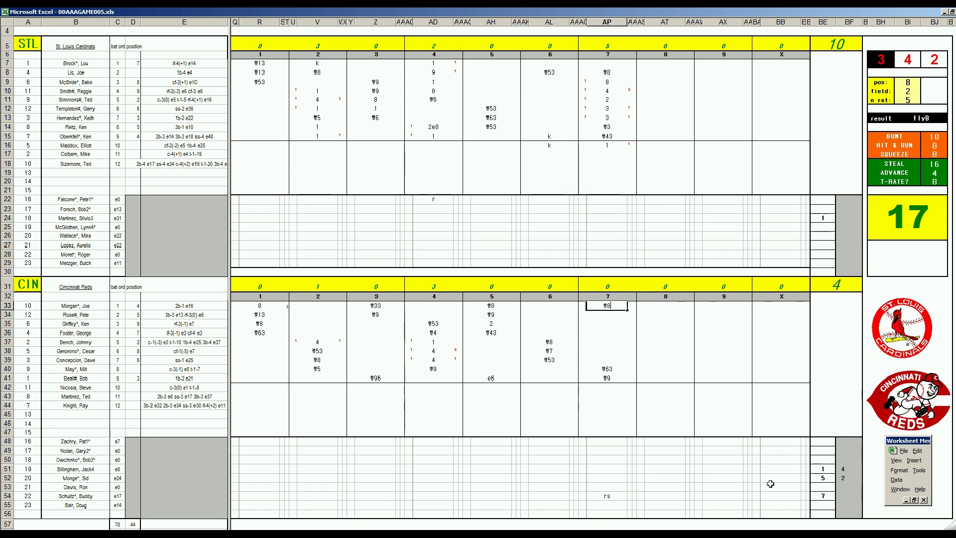
# - Record 1 in pitcher cell BF54 and change BE54 to 8
pyautogui.click(840, 496)
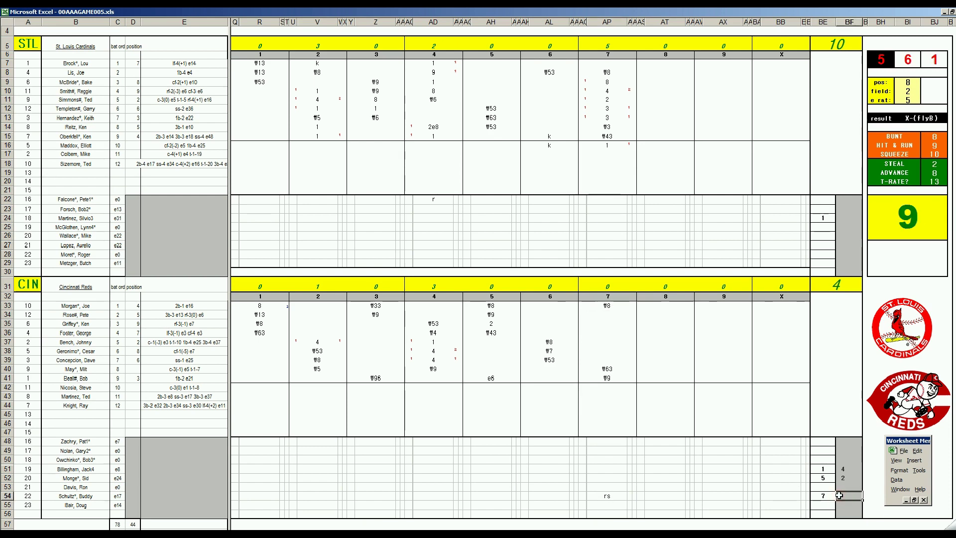
pyautogui.write('1')
pyautogui.press('Return')
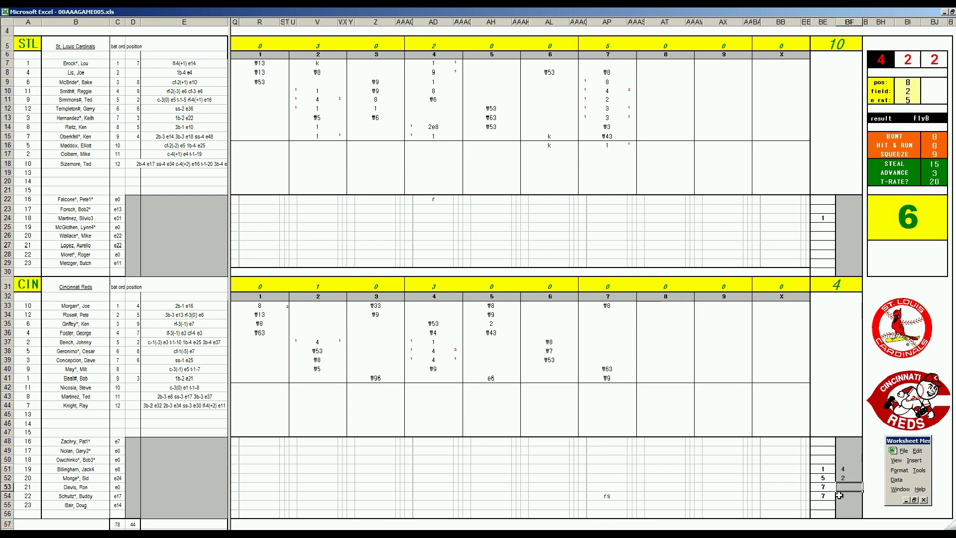
pyautogui.press('F9')
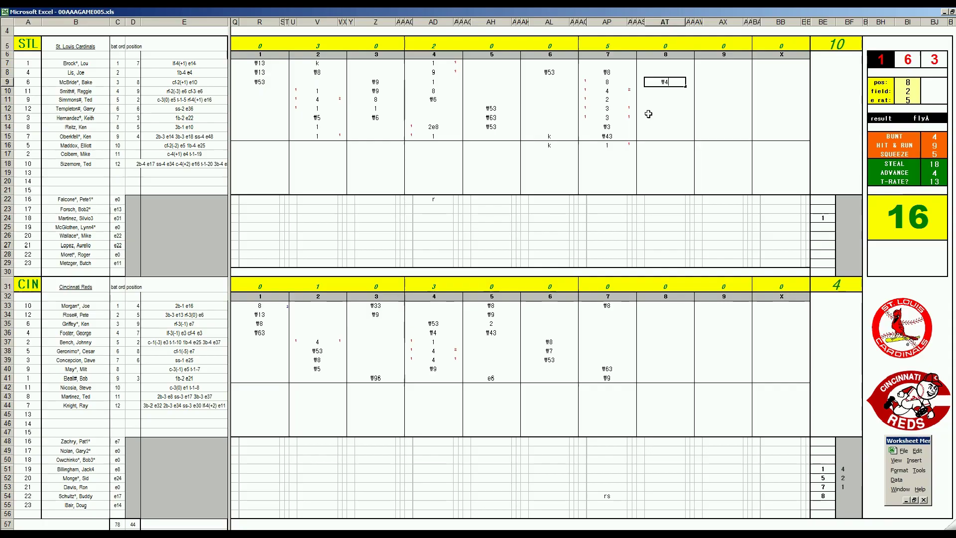
# - Fill St. Louis's eighth inning with #4, 8, #16, 4 plus a red run mark, and #8
pyautogui.press('Return')
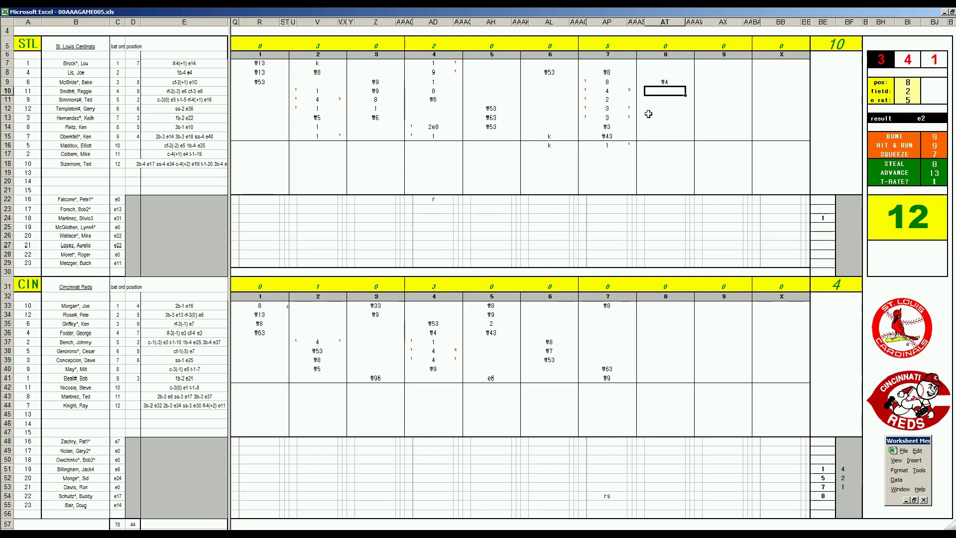
pyautogui.write('8')
pyautogui.press('Return')
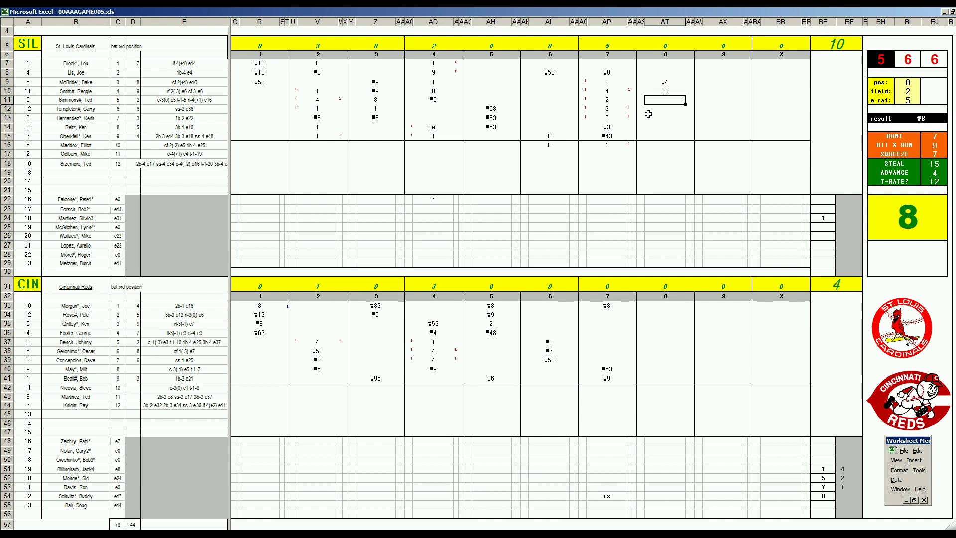
pyautogui.write('#16')
pyautogui.press('Return')
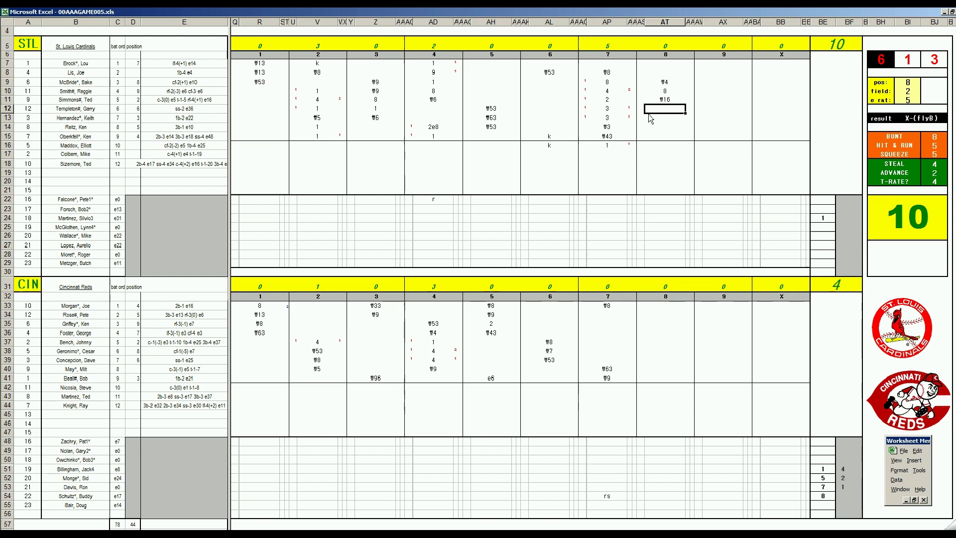
pyautogui.write('4')
pyautogui.press('Left')
pyautogui.write('1')
pyautogui.press('Return')
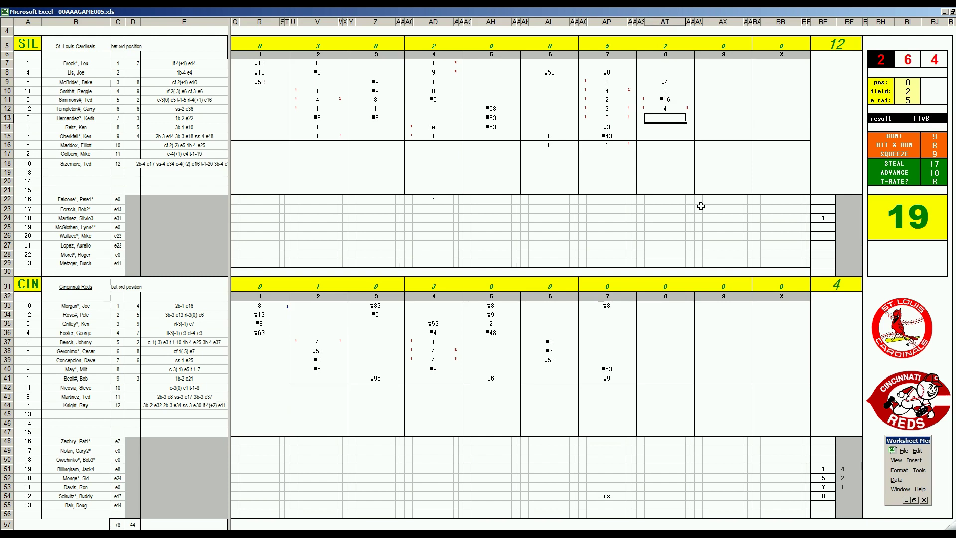
pyautogui.write('#8')
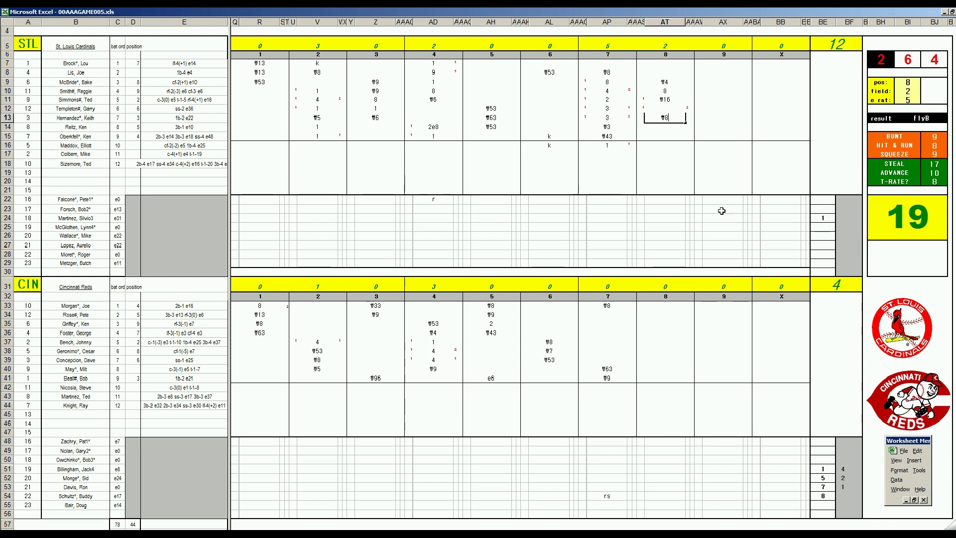
# - Clear pitching cell BF24 and enter 8 in BE26
pyautogui.click(840, 218)
pyautogui.press('Delete')
pyautogui.press('Left')
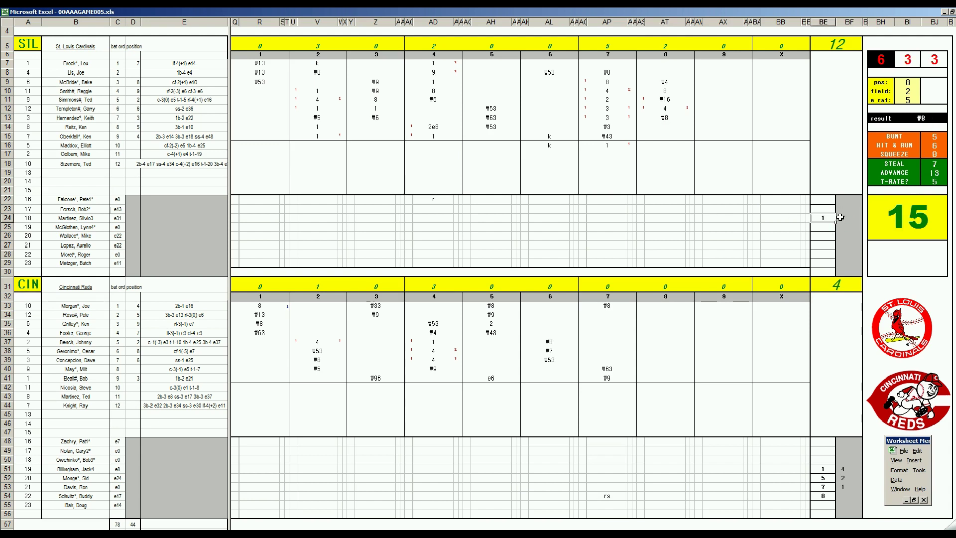
pyautogui.press('Down')
pyautogui.press('Down')
pyautogui.write('8')
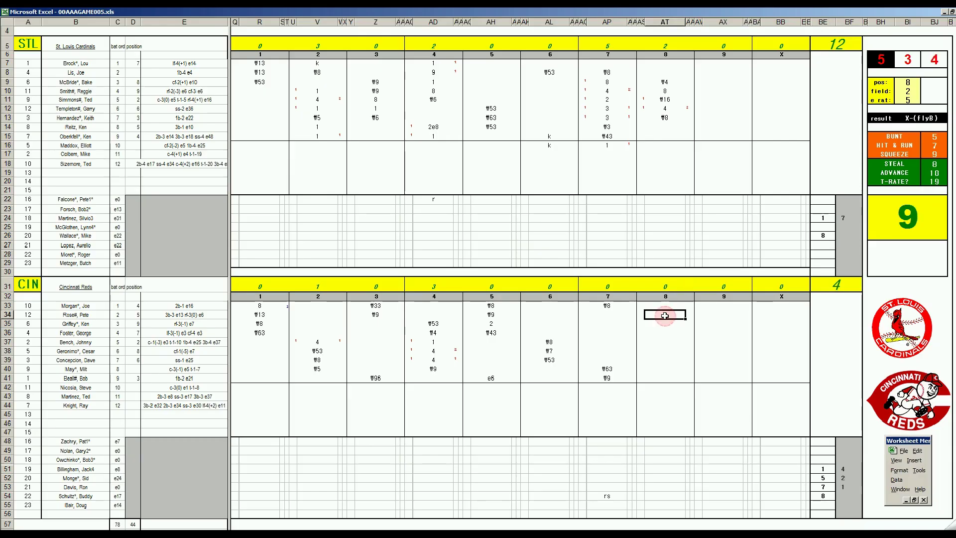
# - Log the Reds' eighth-inning strikeout and set the fielder panel to pos 4, field 3, e rat 14
pyautogui.press('Return')
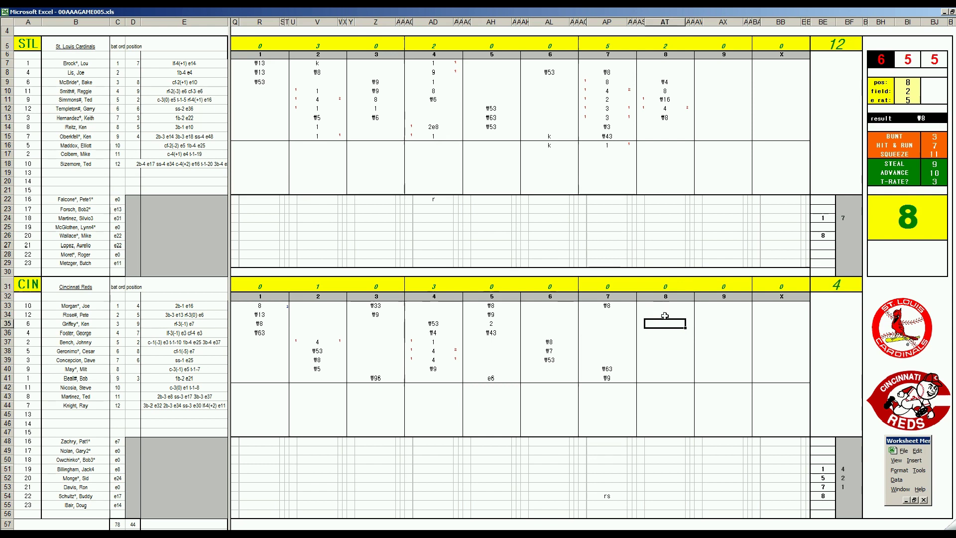
pyautogui.press('Tab')
pyautogui.write('4')
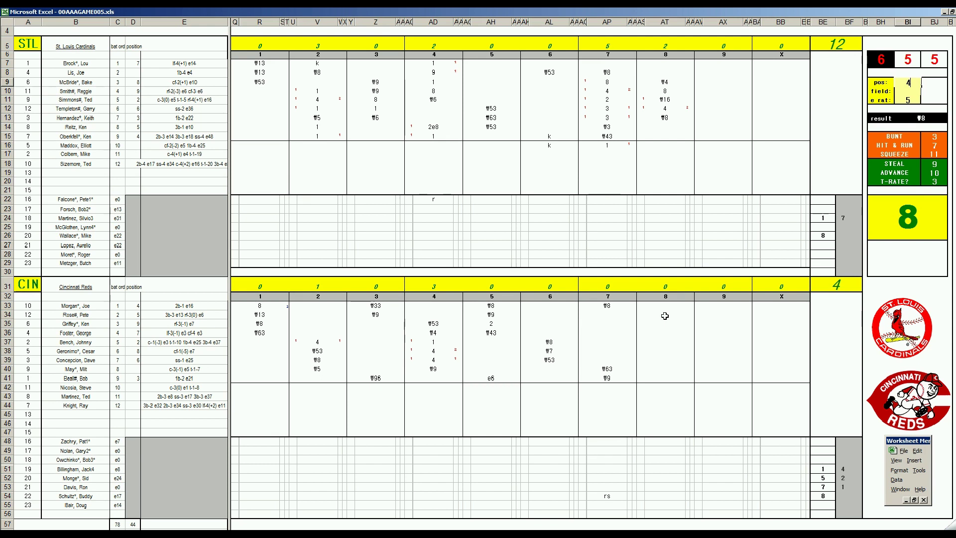
pyautogui.press('Return')
pyautogui.write('3')
pyautogui.press('Return')
pyautogui.write('14')
pyautogui.press('Return')
# - Enter #43 and #63 for the next Reds batters, then 1 in BF54
pyautogui.click(662, 325)
pyautogui.write('#43')
pyautogui.press('Return')
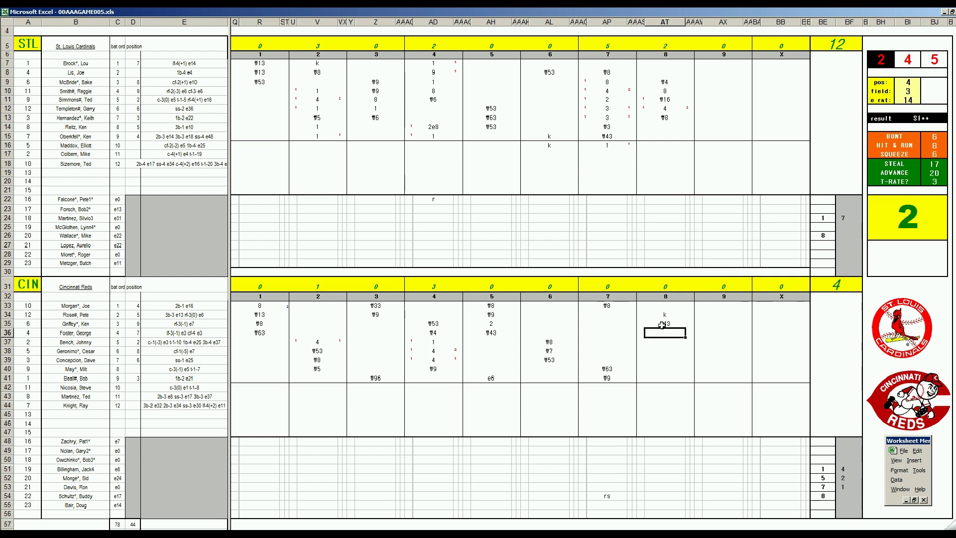
pyautogui.write('#63')
pyautogui.click(846, 494)
pyautogui.write('1')
pyautogui.press('Return')
pyautogui.write('9')
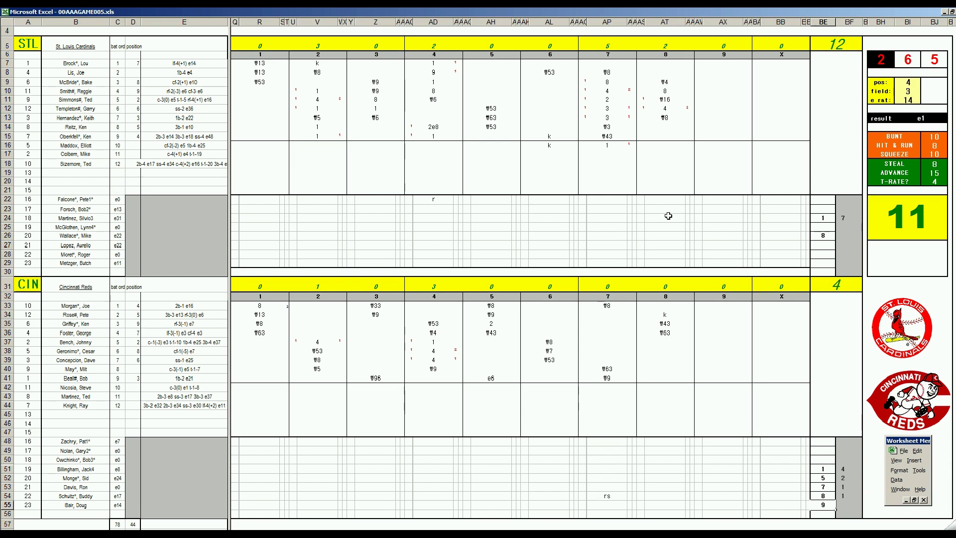
# - Commit 9 in BE29 and set the fielder panel to pos 6, field 1
pyautogui.click(714, 127)
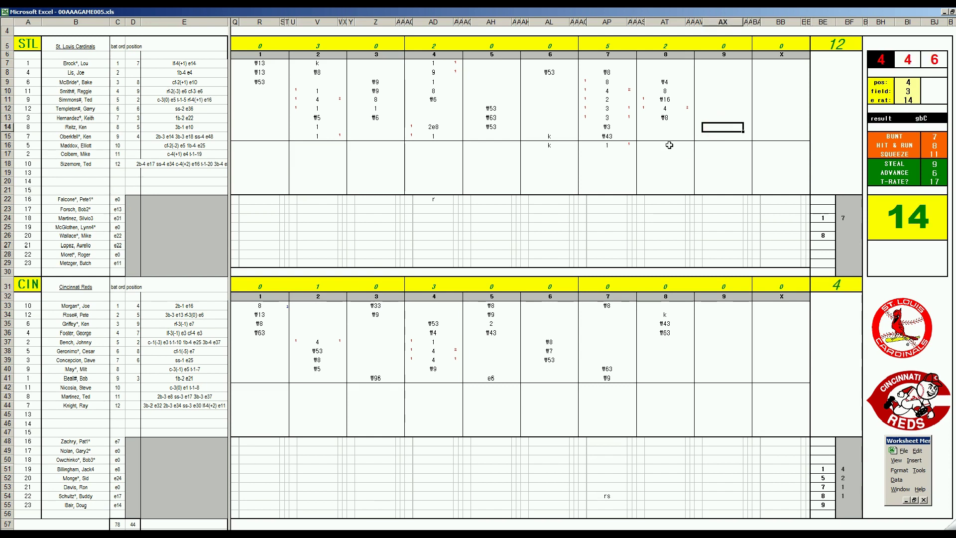
pyautogui.press('Tab')
pyautogui.write('6')
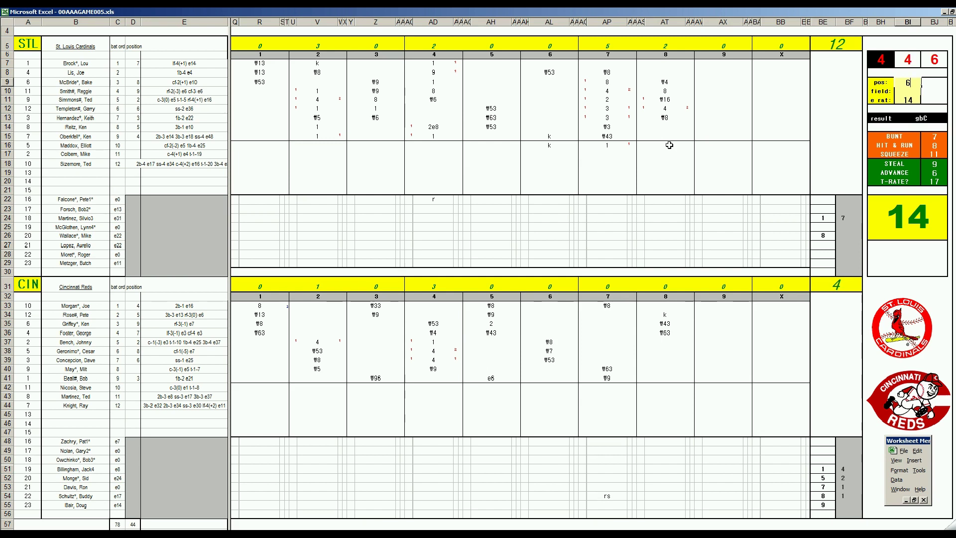
pyautogui.press('Return')
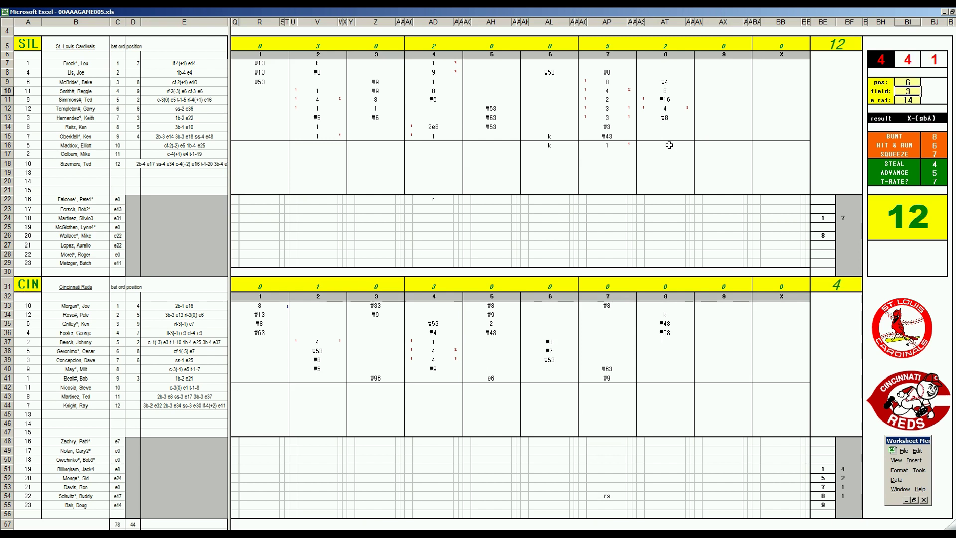
pyautogui.write('1')
pyautogui.press('Return')
# - Enter #63, k and 1 in AX14:AX16 and k in AX8 for the Cardinals' ninth
pyautogui.click(723, 128)
pyautogui.write('#63')
pyautogui.press('Return')
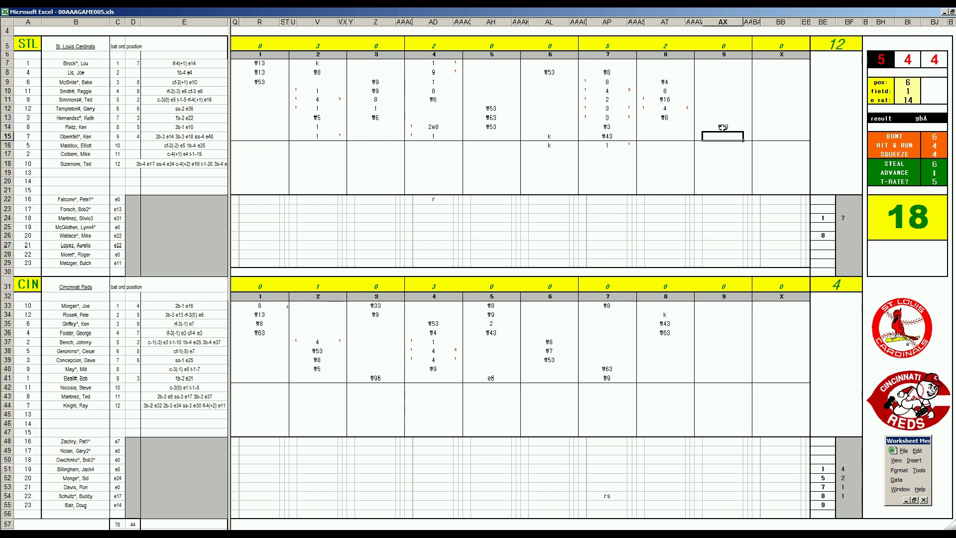
pyautogui.write('k')
pyautogui.press('Return')
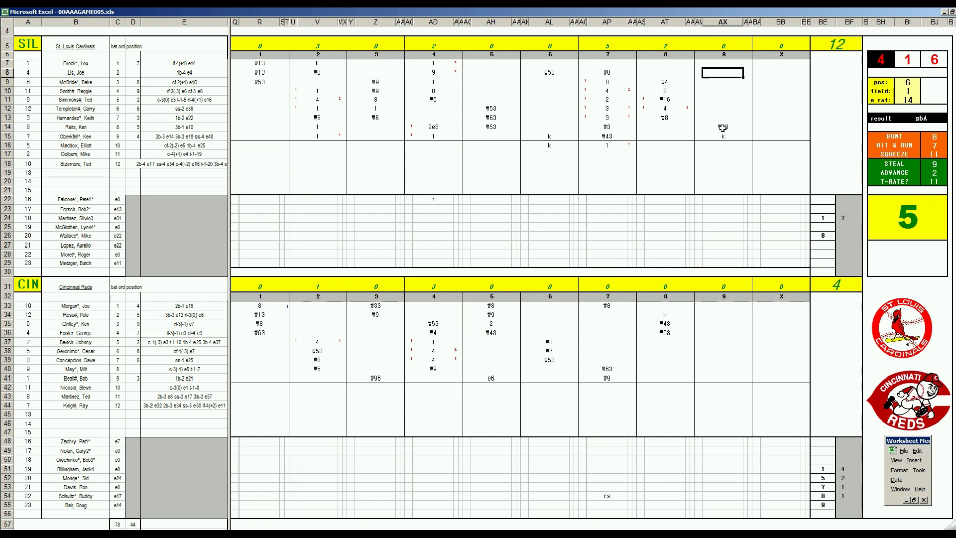
pyautogui.press('Up')
pyautogui.press('Down')
pyautogui.press('Down')
pyautogui.press('Down')
pyautogui.press('Down')
pyautogui.press('Down')
pyautogui.press('Down')
pyautogui.press('Down')
pyautogui.press('Down')
pyautogui.press('Down')
pyautogui.write('1')
pyautogui.press('Return')
pyautogui.press('Up')
pyautogui.press('Up')
pyautogui.press('Up')
pyautogui.press('Up')
pyautogui.press('Up')
pyautogui.press('Up')
pyautogui.press('Up')
pyautogui.press('Up')
pyautogui.press('Up')
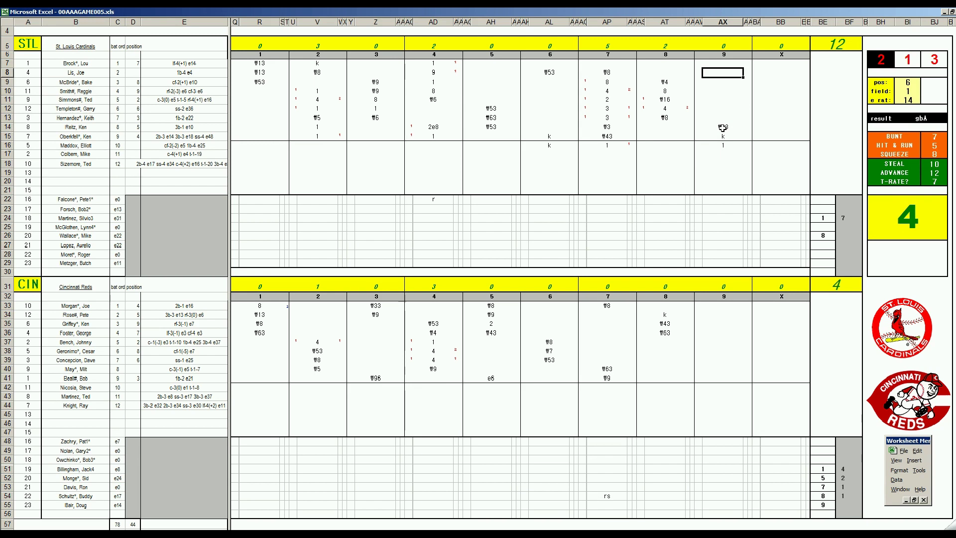
pyautogui.write('k')
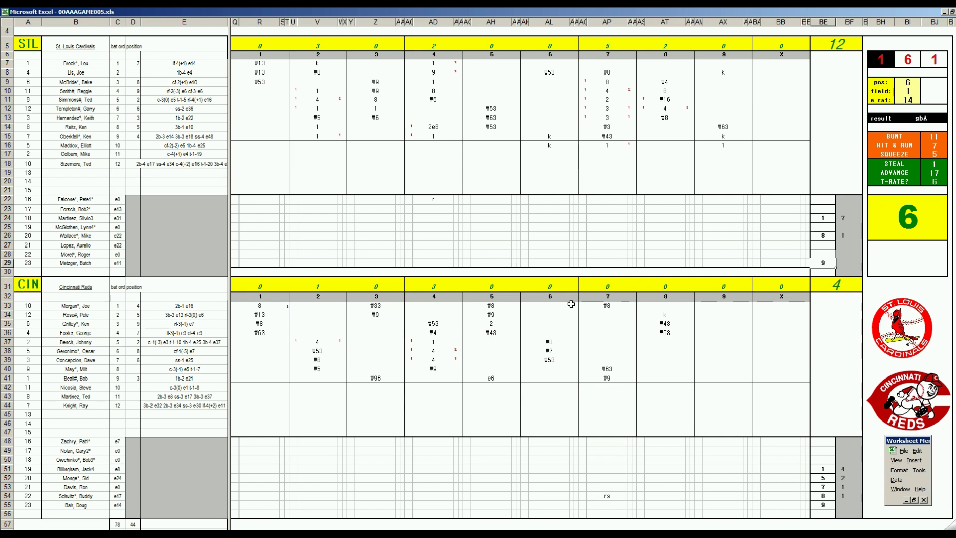
# - Enter 8, 1, \643 and \9 down AX37:AX40 for the Reds' ninth inning
pyautogui.click(717, 341)
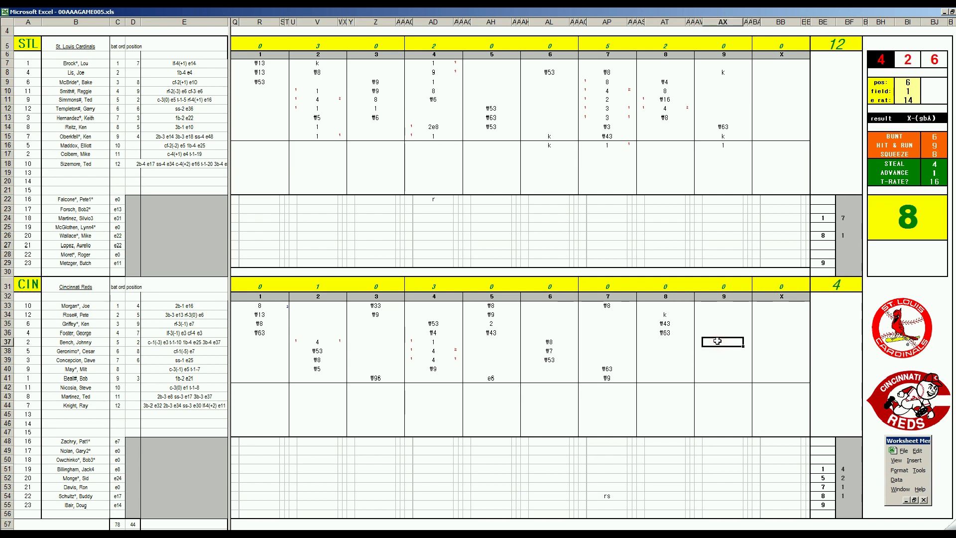
pyautogui.write('8')
pyautogui.press('Return')
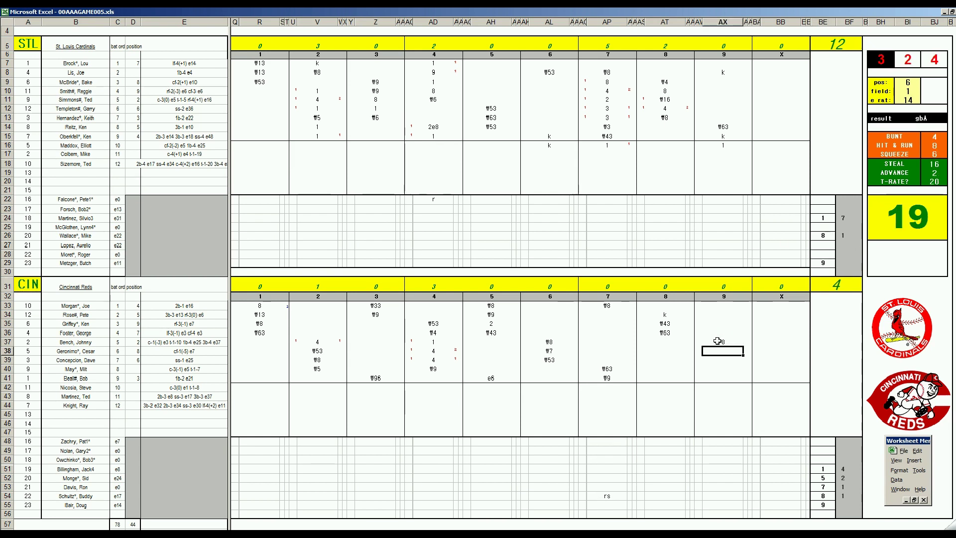
pyautogui.write('1')
pyautogui.press('Return')
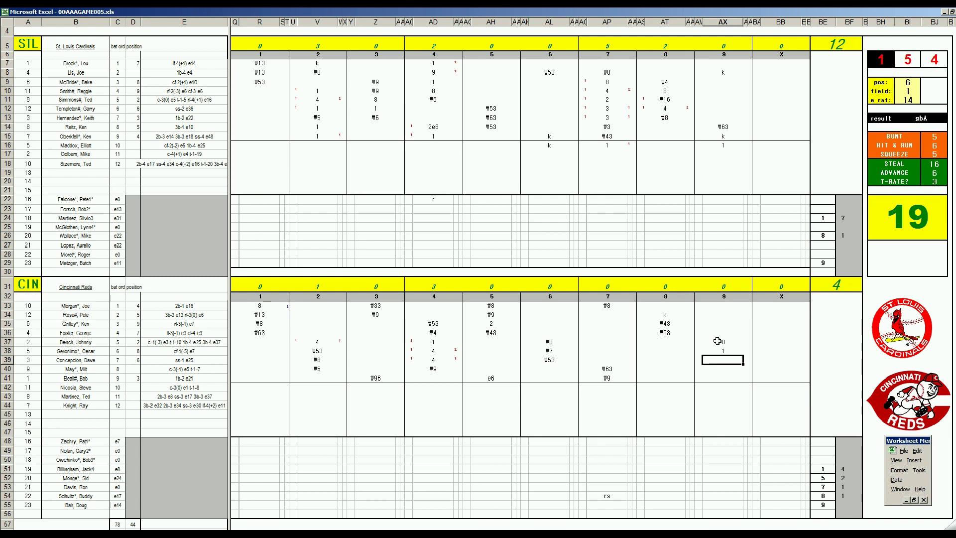
pyautogui.write('\\643')
pyautogui.press('Return')
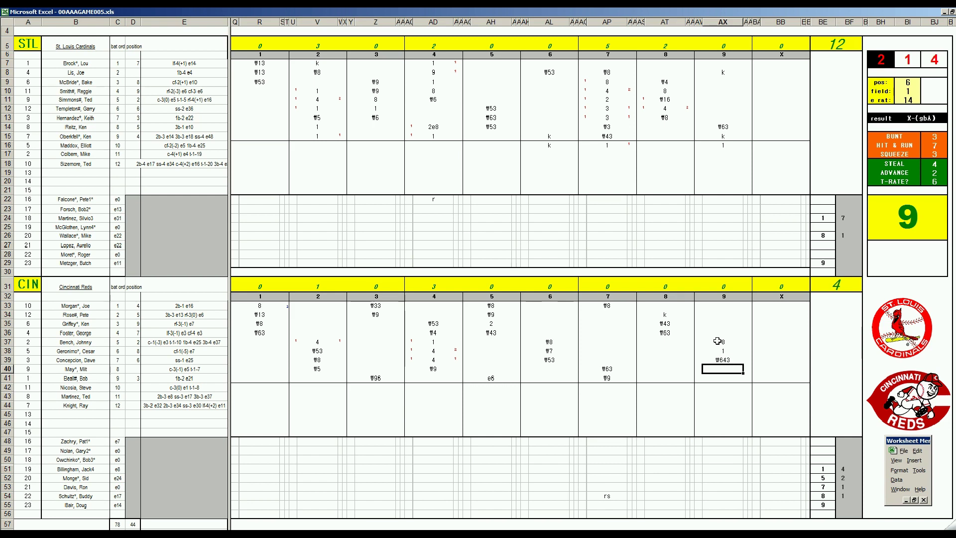
pyautogui.write('\\9')
pyautogui.press('Return')
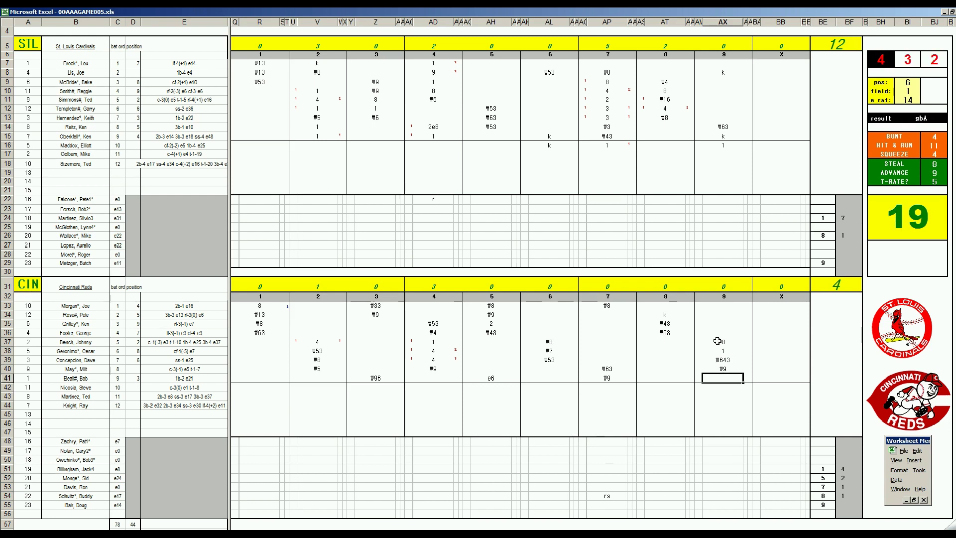
# - Enter 1 in pitcher tallies BF29 and BF55, then clear the scoresheet with Ctrl+N
pyautogui.click(845, 263)
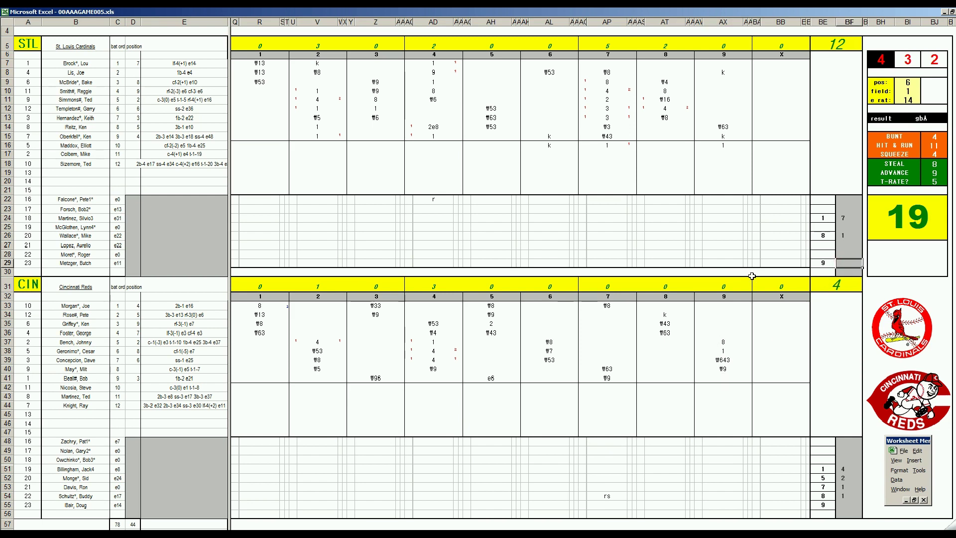
pyautogui.write('1')
pyautogui.press('Return')
pyautogui.click(851, 507)
pyautogui.write('1')
pyautogui.press('Up')
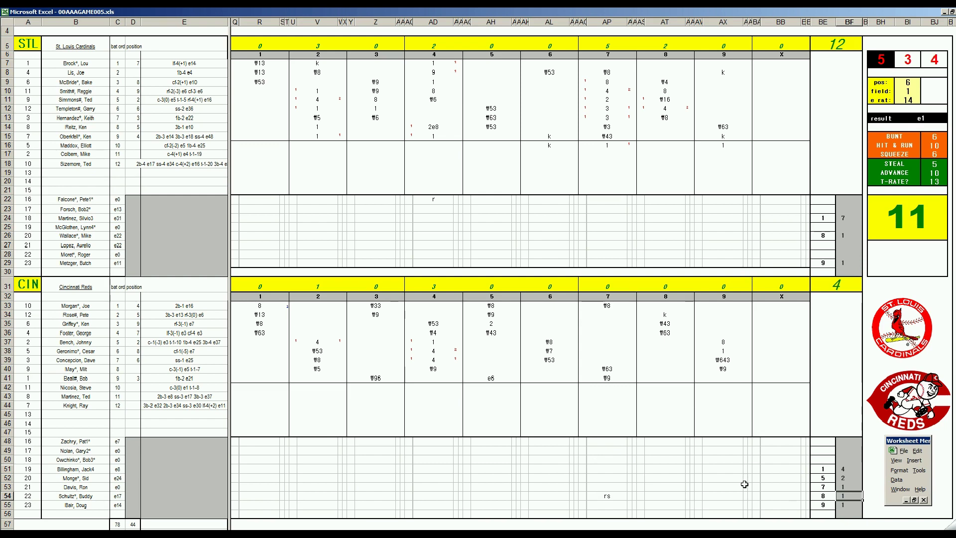
pyautogui.click(174, 477)
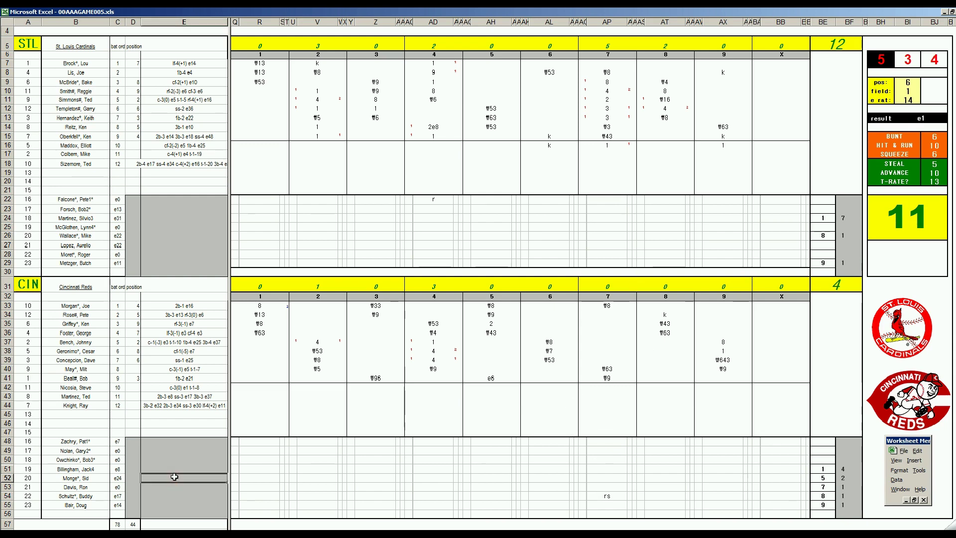
pyautogui.hotkey('ctrl', 'n')
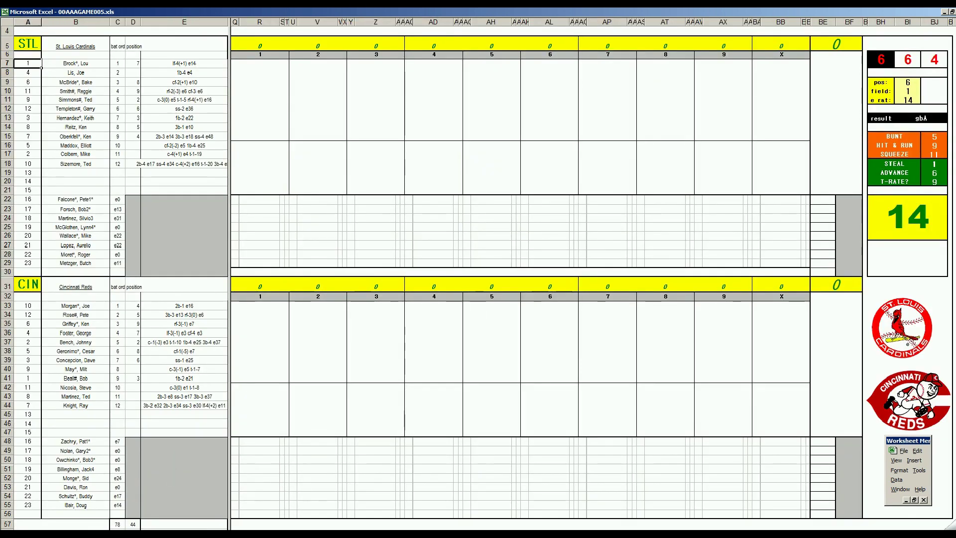
# - Return to the filled Book4 scoresheet and enter 1 and 2 in Reds pitching row 55
pyautogui.hotkey('ctrl', 'F6')
pyautogui.click(163, 396)
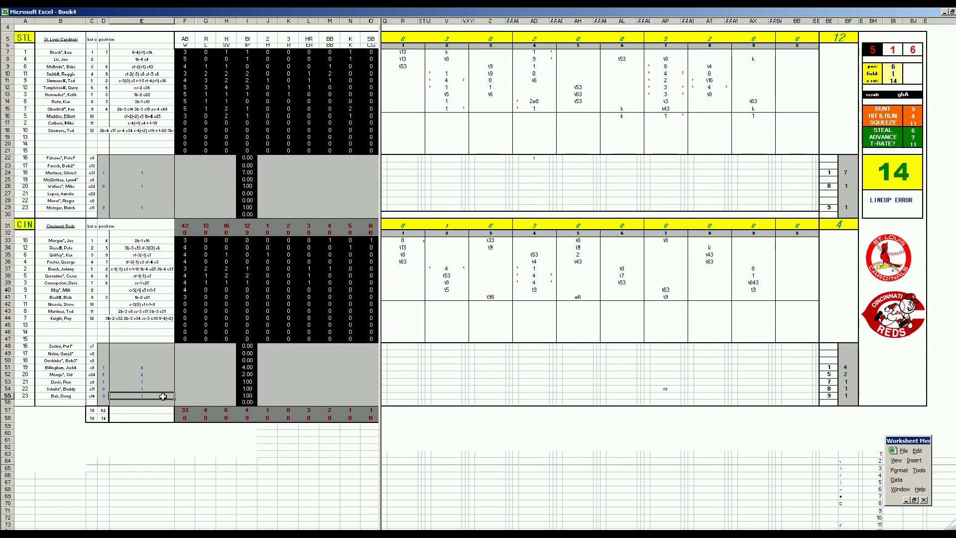
pyautogui.press('Right')
pyautogui.press('Right')
pyautogui.press('Right')
pyautogui.press('Right')
pyautogui.press('Right')
pyautogui.write('1')
pyautogui.press('Right')
pyautogui.press('Right')
pyautogui.press('Right')
pyautogui.press('Right')
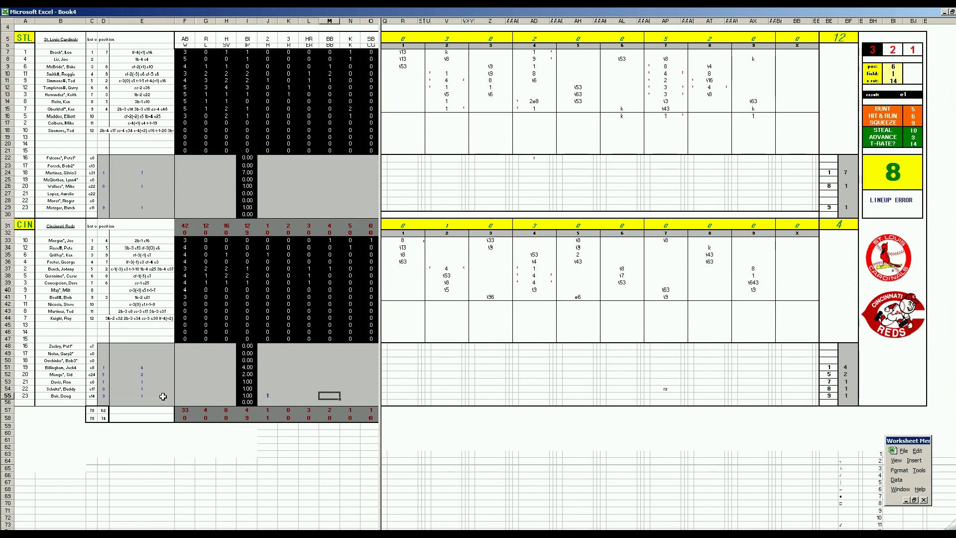
pyautogui.write('2')
pyautogui.press('Left')
pyautogui.press('Left')
pyautogui.press('Left')
pyautogui.press('Left')
pyautogui.press('Up')
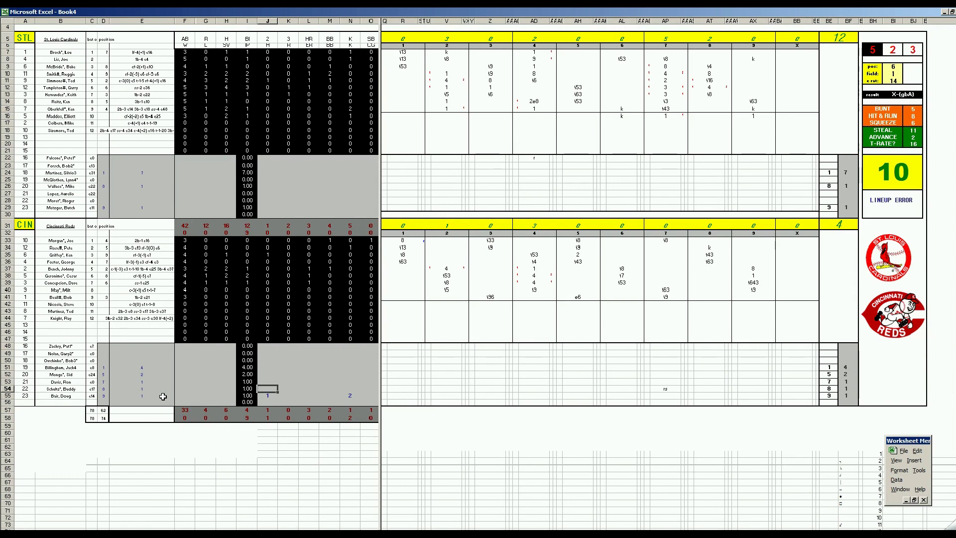
# - Enter 1, 2 and 1 across pitching row 54
pyautogui.write('1')
pyautogui.press('Right')
pyautogui.write('2')
pyautogui.press('Right')
pyautogui.write('2')
pyautogui.press('Right')
pyautogui.write('1')
pyautogui.press('Left')
pyautogui.press('Left')
pyautogui.press('Up')
pyautogui.press('Left')
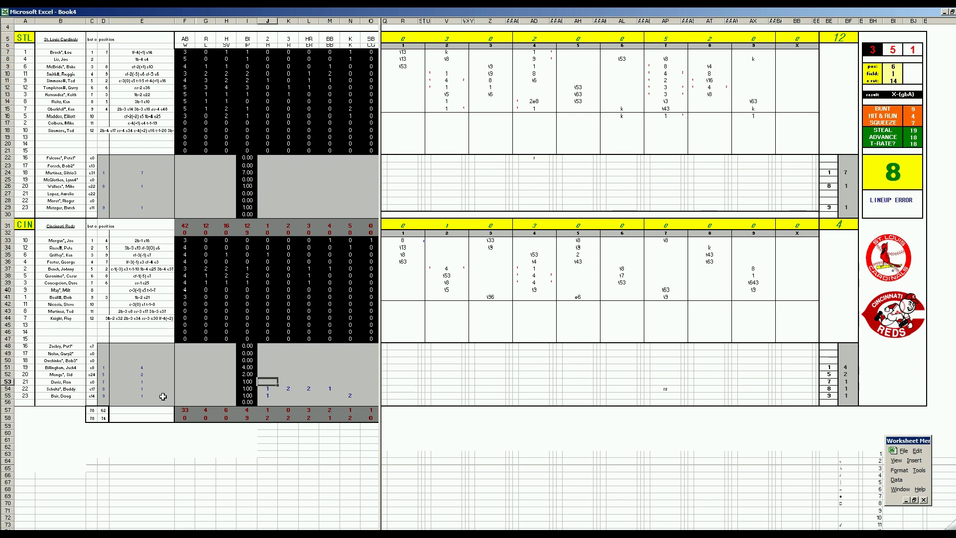
# - Enter 5, 4 and 4 across pitching row 53
pyautogui.write('5')
pyautogui.press('Tab')
pyautogui.write('4')
pyautogui.press('Tab')
pyautogui.write('4')
pyautogui.press('Return')
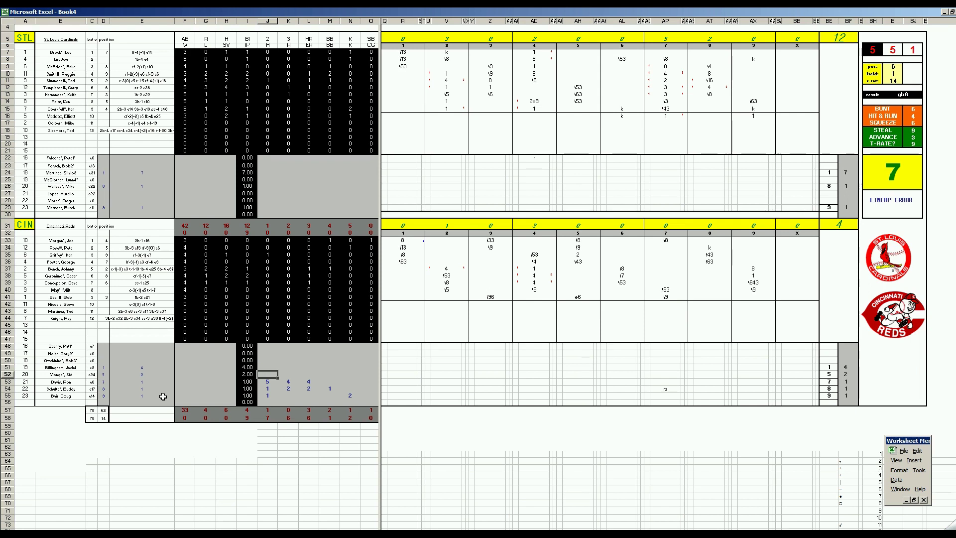
# - Fill pitching row 52 with its 1, 1 and 2 values
pyautogui.press('Tab')
pyautogui.write('1')
pyautogui.press('Tab')
pyautogui.write('1')
pyautogui.press('Tab')
pyautogui.write('1')
pyautogui.press('Tab')
pyautogui.write('2')
pyautogui.press('Up')
pyautogui.press('Left')
pyautogui.press('Left')
pyautogui.press('Left')
pyautogui.press('Left')
pyautogui.press('Left')
pyautogui.press('Left')
pyautogui.press('Left')
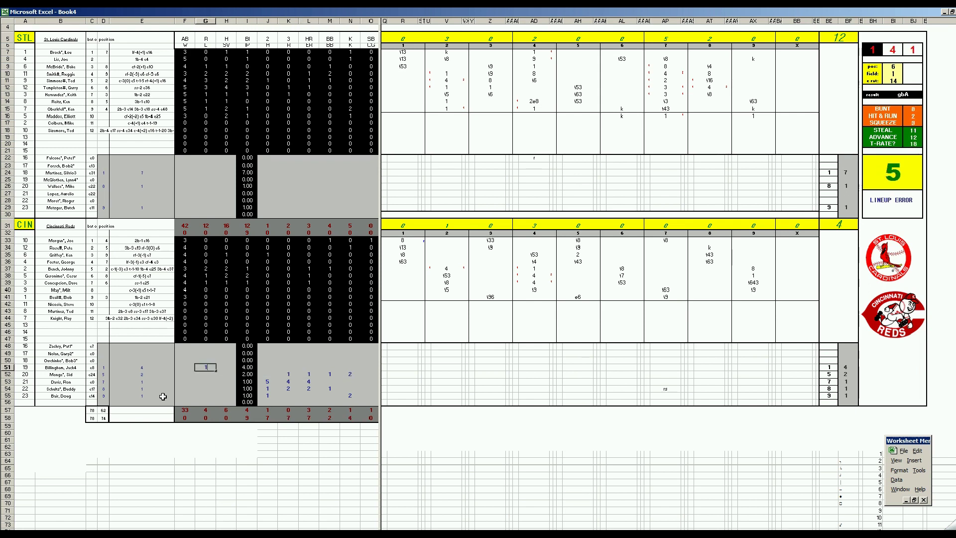
pyautogui.write('1')
pyautogui.press('Tab')
pyautogui.press('Tab')
pyautogui.press('Tab')
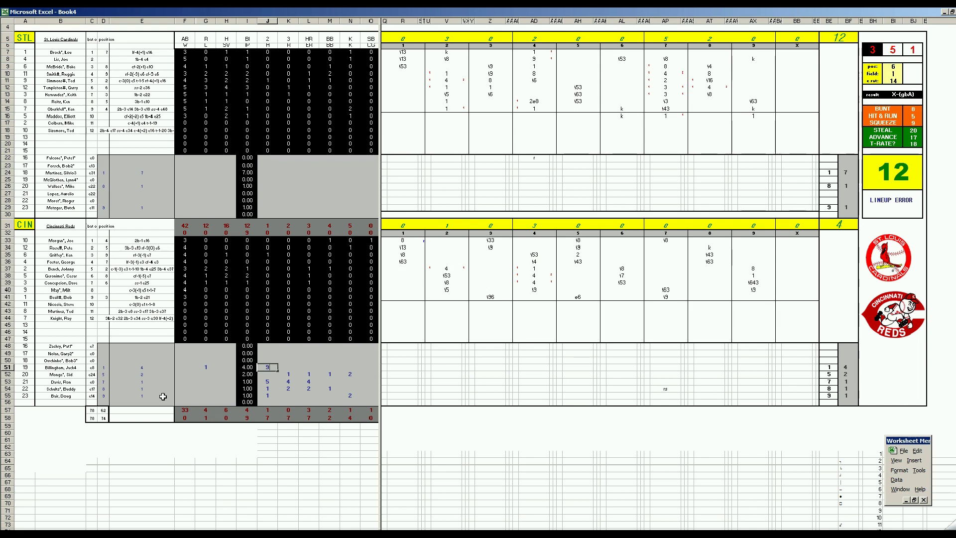
# - Give the row 51 pitcher 5 runs, 3 earned runs, 2 walks and 1 strikeout
pyautogui.press('Tab')
pyautogui.write('5')
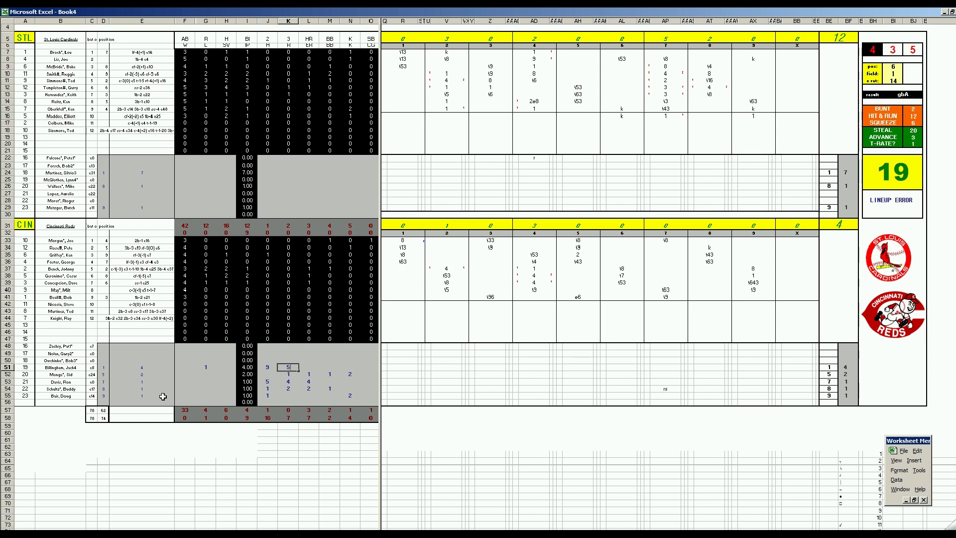
pyautogui.press('Tab')
pyautogui.write('3')
pyautogui.press('Tab')
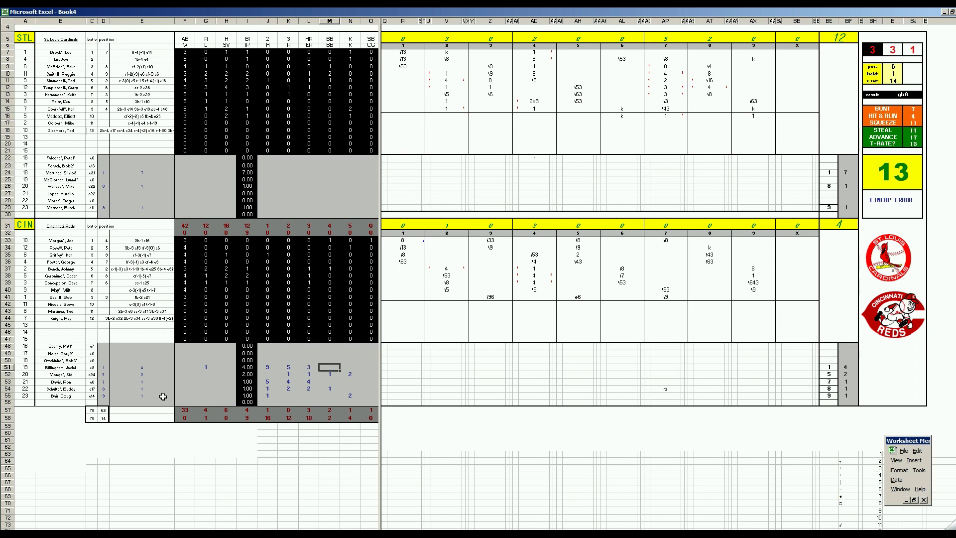
pyautogui.write('2')
pyautogui.press('Tab')
pyautogui.write('1')
pyautogui.press('Up')
pyautogui.press('Up')
pyautogui.press('Up')
pyautogui.press('Up')
pyautogui.press('Up')
pyautogui.press('Up')
pyautogui.press('Up')
pyautogui.press('Up')
pyautogui.press('Up')
pyautogui.press('Up')
pyautogui.press('Up')
pyautogui.press('Up')
pyautogui.press('Up')
pyautogui.press('Up')
pyautogui.press('Up')
pyautogui.press('Up')
pyautogui.press('Up')
pyautogui.press('Up')
pyautogui.press('Up')
pyautogui.press('Up')
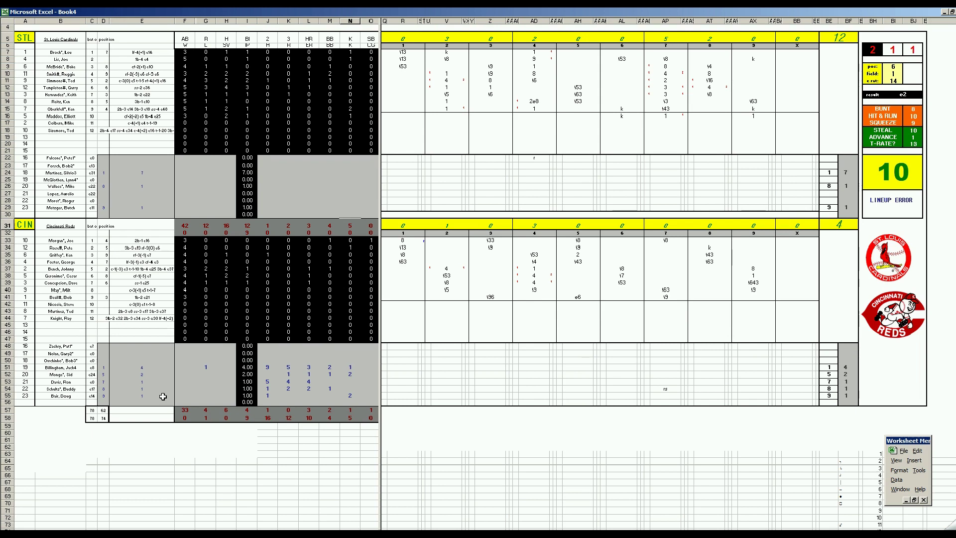
pyautogui.press('Left')
pyautogui.press('Left')
pyautogui.press('Left')
pyautogui.press('Left')
pyautogui.press('Left')
pyautogui.press('Left')
# - Enter the 1s in Cardinals pitching cells J29, M29 and N26
pyautogui.press('Right')
pyautogui.press('Right')
pyautogui.write('1')
pyautogui.press('Tab')
pyautogui.press('Tab')
pyautogui.press('Tab')
pyautogui.write('1')
pyautogui.press('Return')
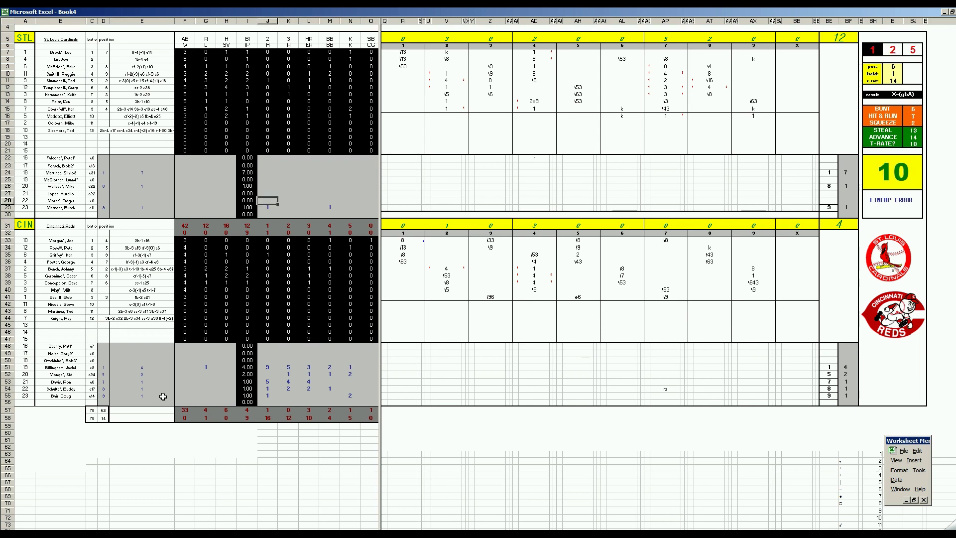
pyautogui.press('Up')
pyautogui.press('Up')
pyautogui.press('Right')
pyautogui.press('Right')
pyautogui.press('Right')
pyautogui.press('Right')
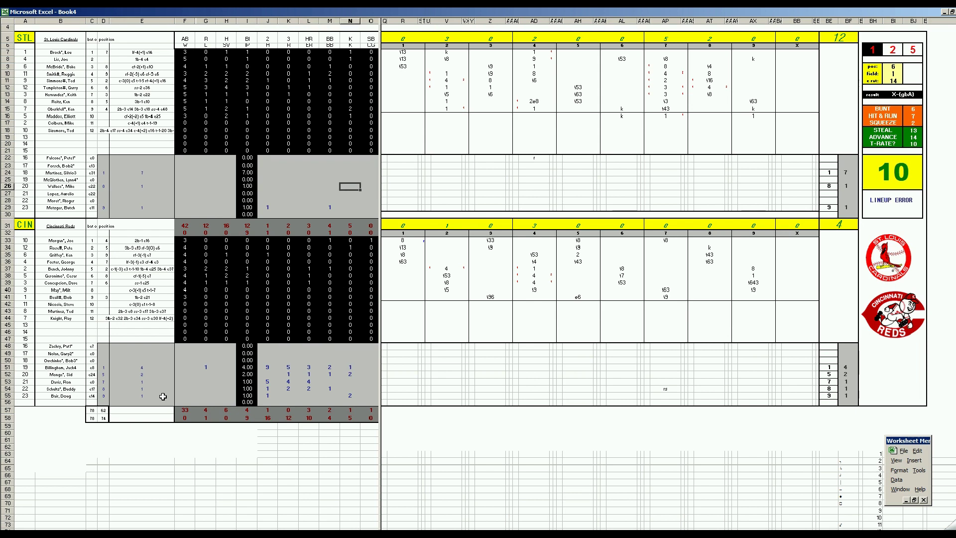
pyautogui.write('1')
pyautogui.press('Left')
pyautogui.press('Left')
pyautogui.press('Left')
pyautogui.press('Left')
pyautogui.press('Up')
pyautogui.press('Up')
pyautogui.press('Left')
pyautogui.press('Left')
pyautogui.press('Left')
pyautogui.press('Left')
# - Fill Cardinals pitching row 24 with 1 win, 5 hits, 4 runs, 4 earned runs, 1 walk
pyautogui.write('1')
pyautogui.press('Right')
pyautogui.press('Right')
pyautogui.press('Right')
pyautogui.press('Right')
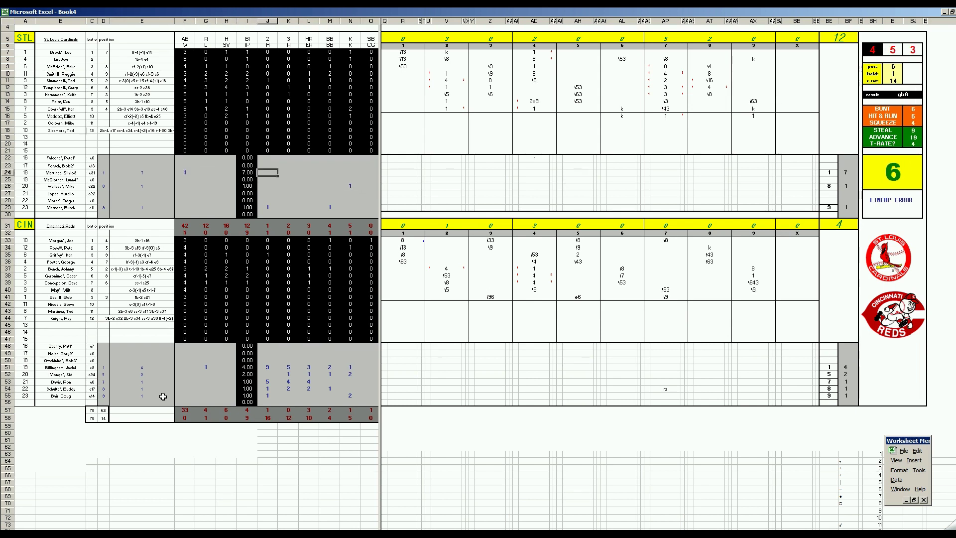
pyautogui.write('5')
pyautogui.press('Right')
pyautogui.write('4')
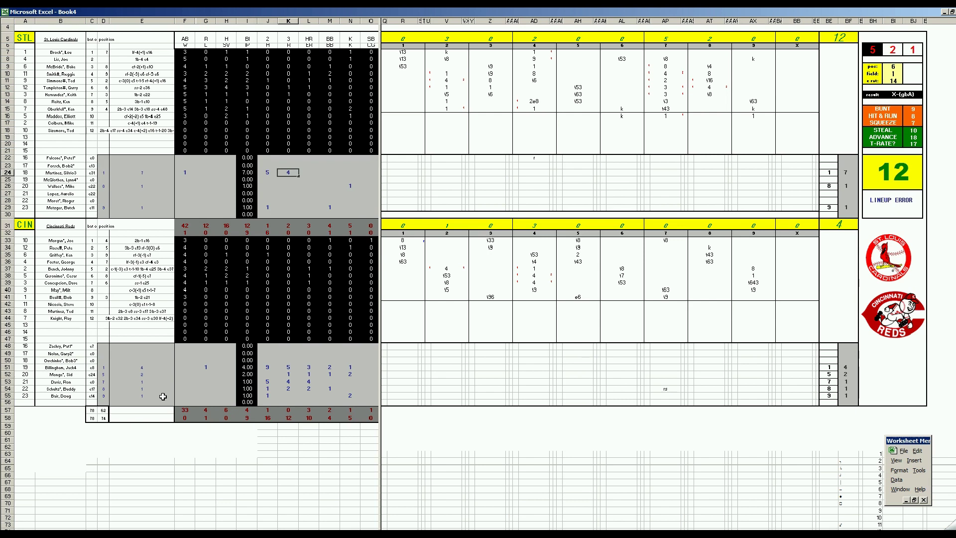
pyautogui.press('Right')
pyautogui.write('4')
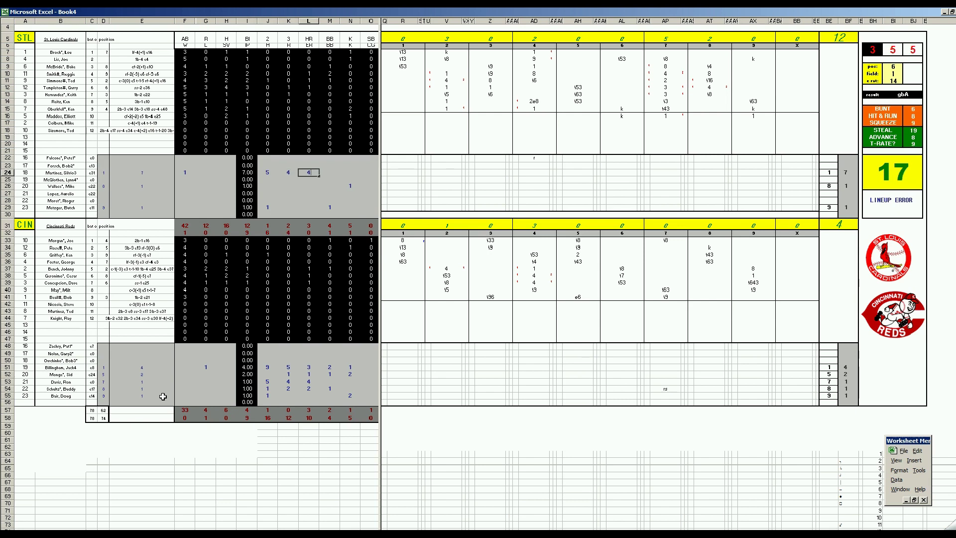
pyautogui.press('Right')
pyautogui.write('1')
pyautogui.press('Down')
pyautogui.press('Left')
pyautogui.press('Left')
pyautogui.press('Left')
pyautogui.press('Left')
pyautogui.press('Left')
pyautogui.press('Left')
pyautogui.press('Down')
pyautogui.press('Down')
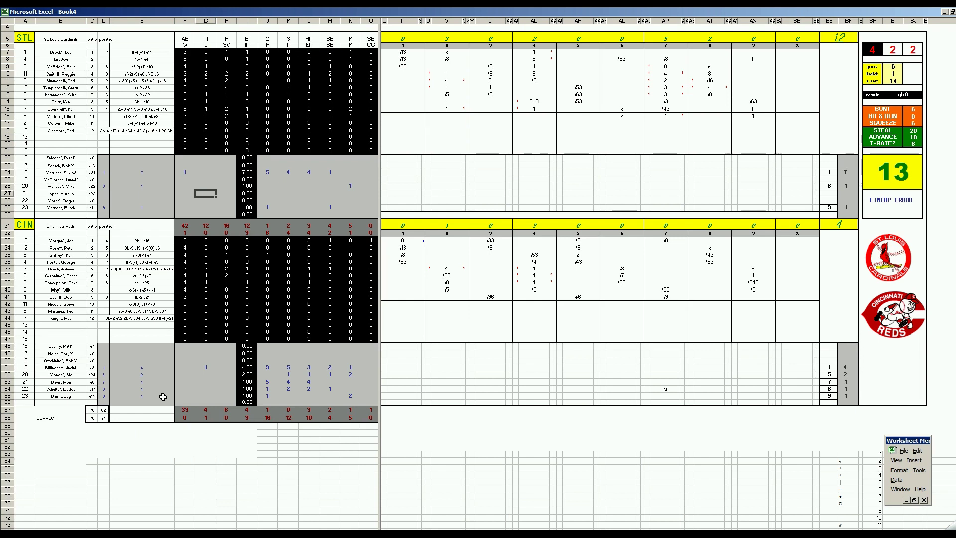
# - Save the scoresheet as 63cinstl.xls
pyautogui.hotkey('ctrl', 's')
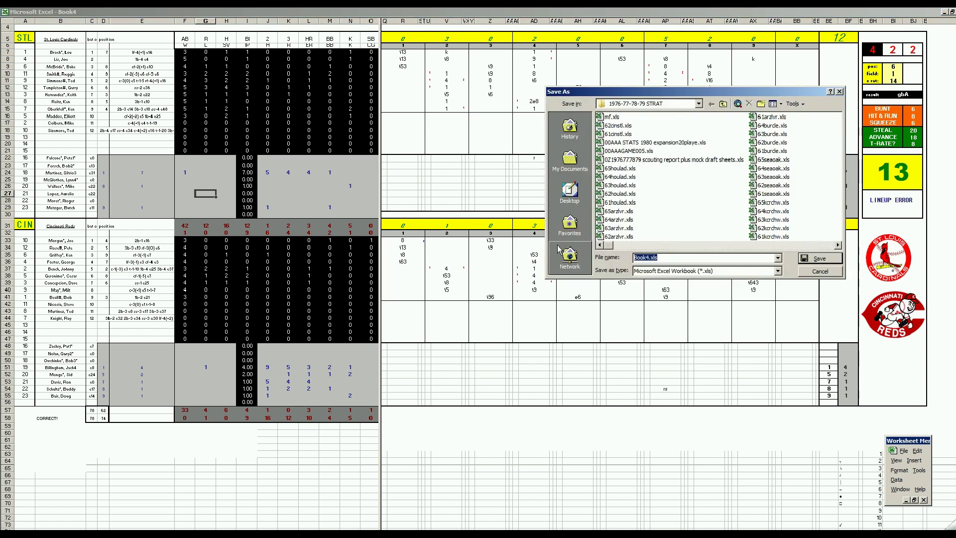
pyautogui.click(616, 126)
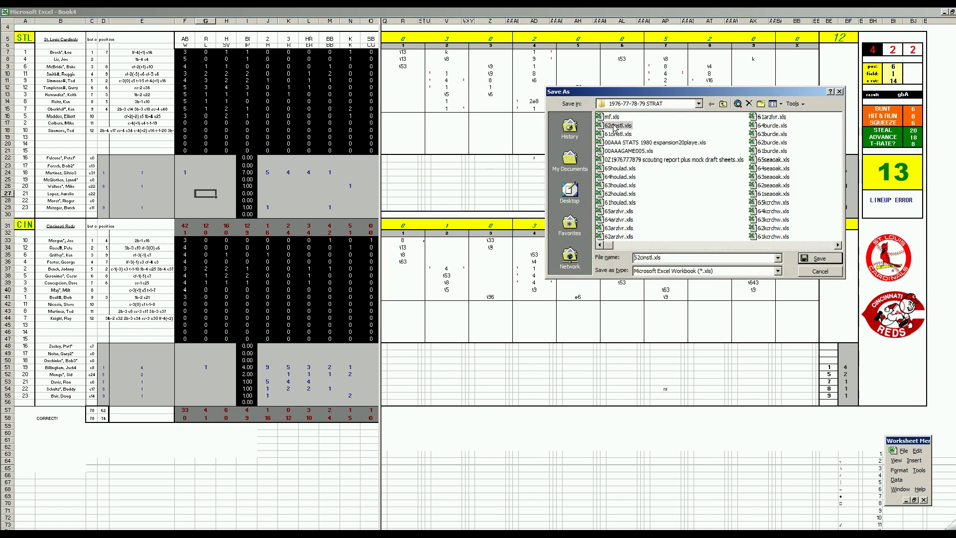
pyautogui.click(639, 258)
pyautogui.press('BackSpace')
pyautogui.write('3')
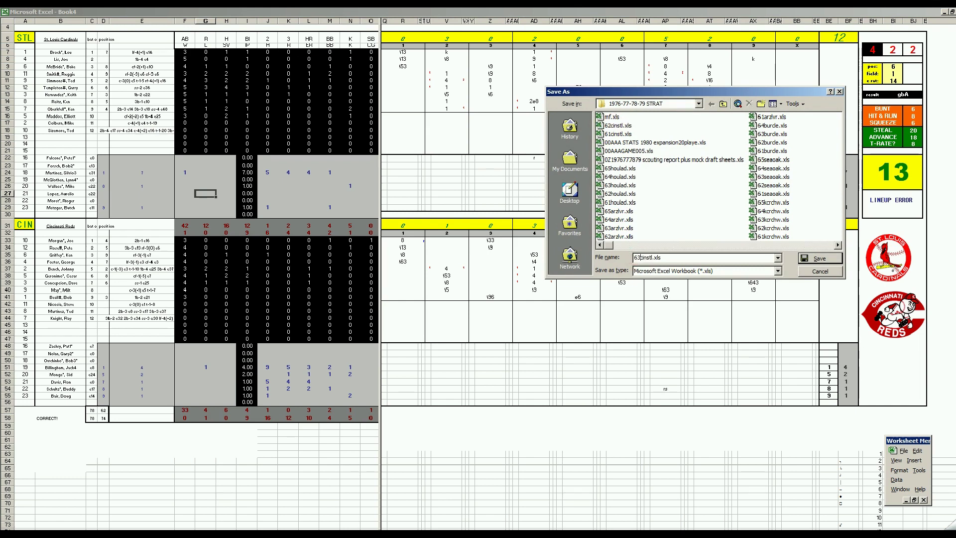
pyautogui.press('Return')
# - Save a copy as mf.xls, replacing the existing file, and close it
pyautogui.press('F12')
pyautogui.write('mf')
pyautogui.press('Return')
pyautogui.press('Return')
pyautogui.hotkey('ctrl', 'w')
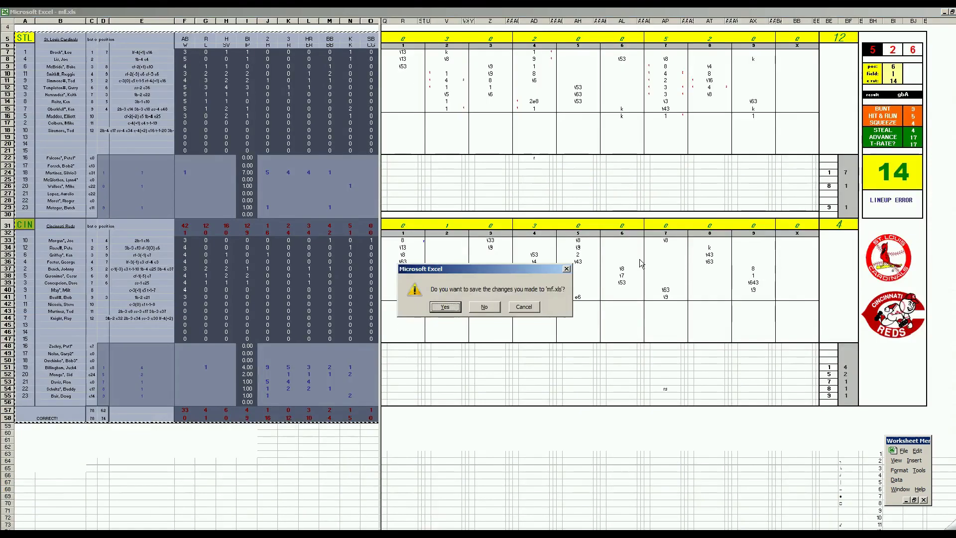
pyautogui.press('Return')
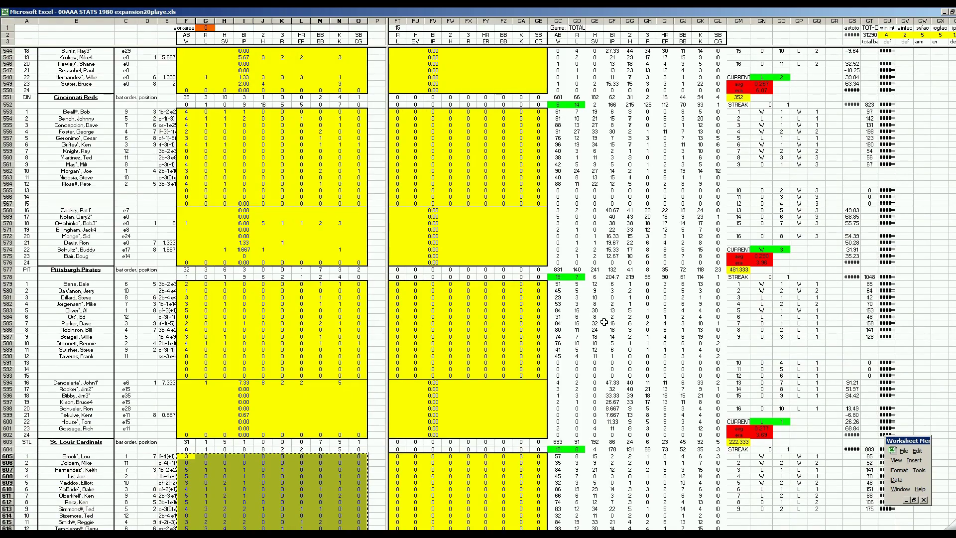
# - Paste the Cardinals stats at CQ605 (Game 7) and the Reds stats at DA553 (Game 8)
pyautogui.scroll(-5, 611, 381)
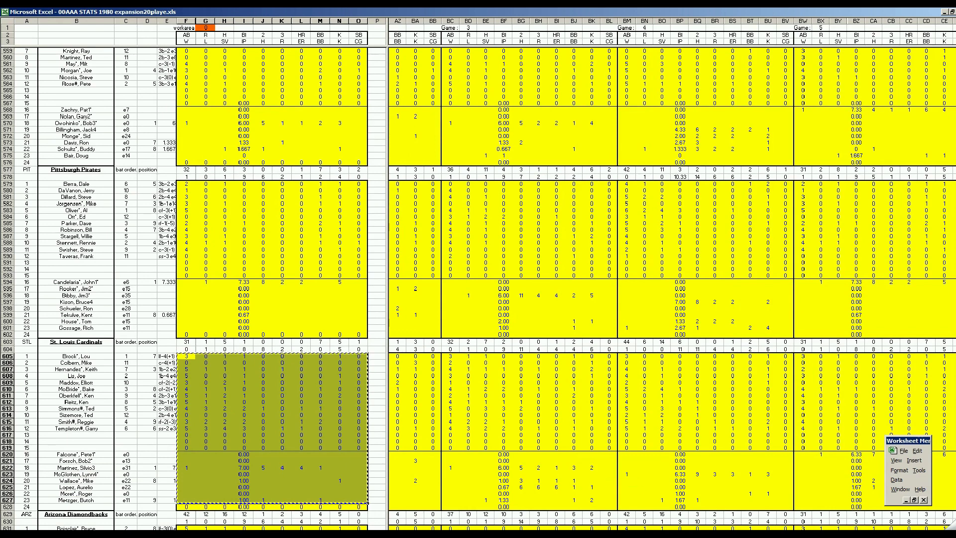
pyautogui.hscroll(7, 672, 279)
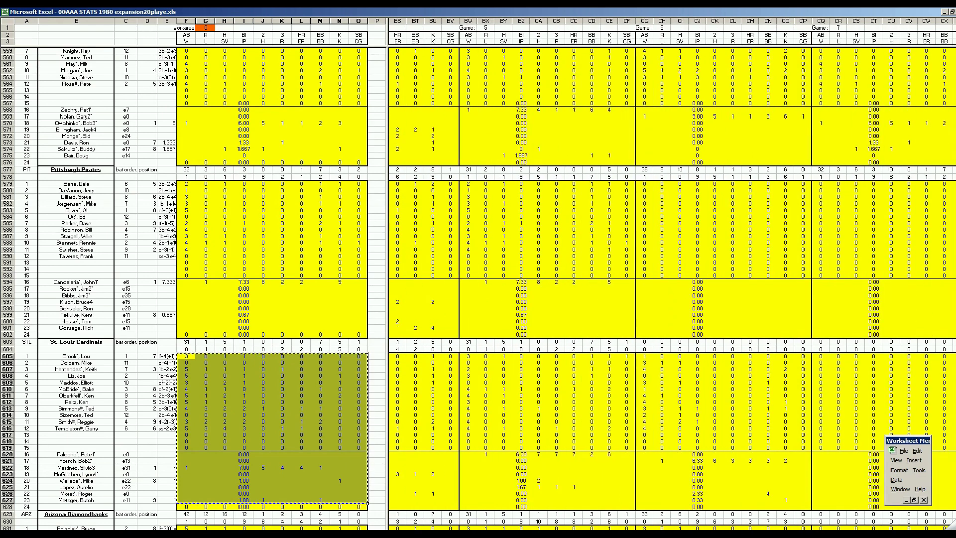
pyautogui.hscroll(7, 672, 279)
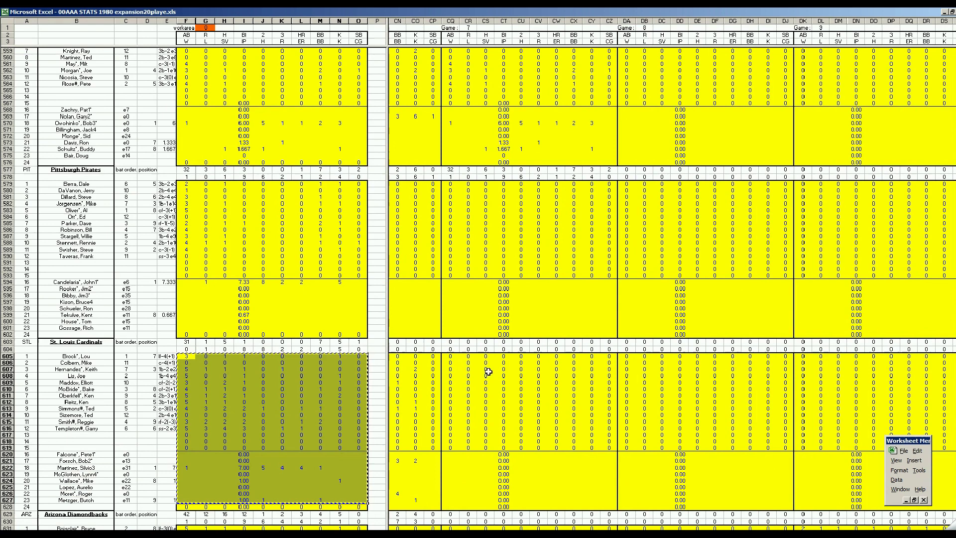
pyautogui.rightClick(451, 357)
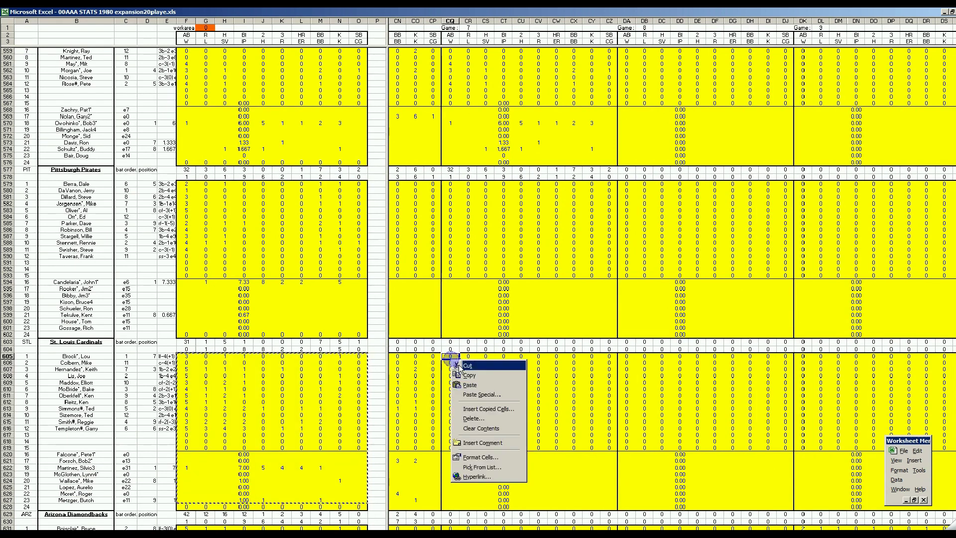
pyautogui.click(476, 387)
pyautogui.click(322, 397)
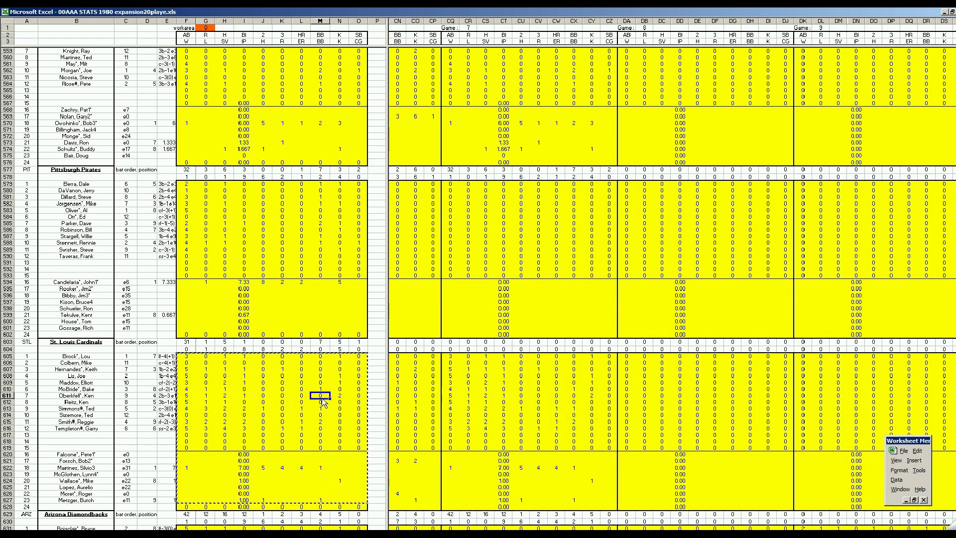
pyautogui.doubleClick(323, 400)
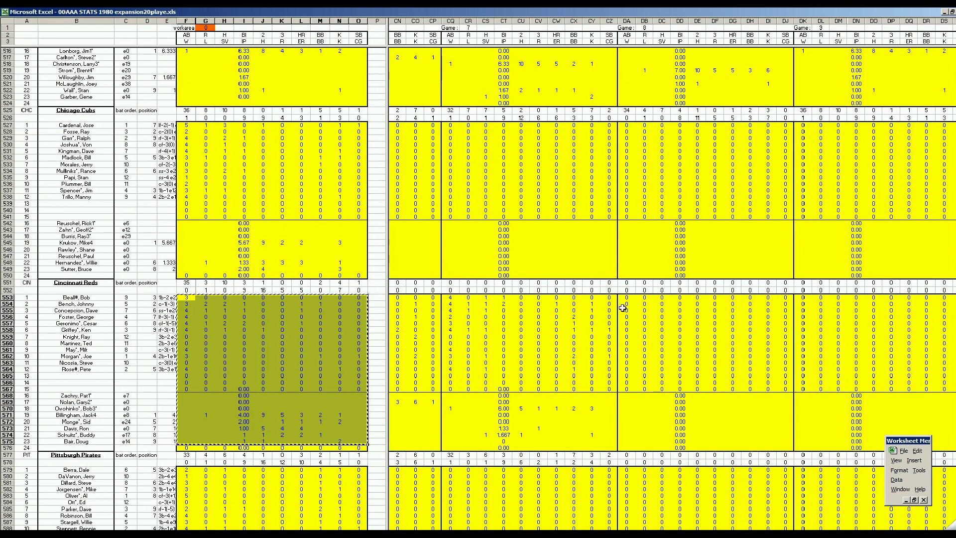
pyautogui.rightClick(624, 298)
pyautogui.click(639, 326)
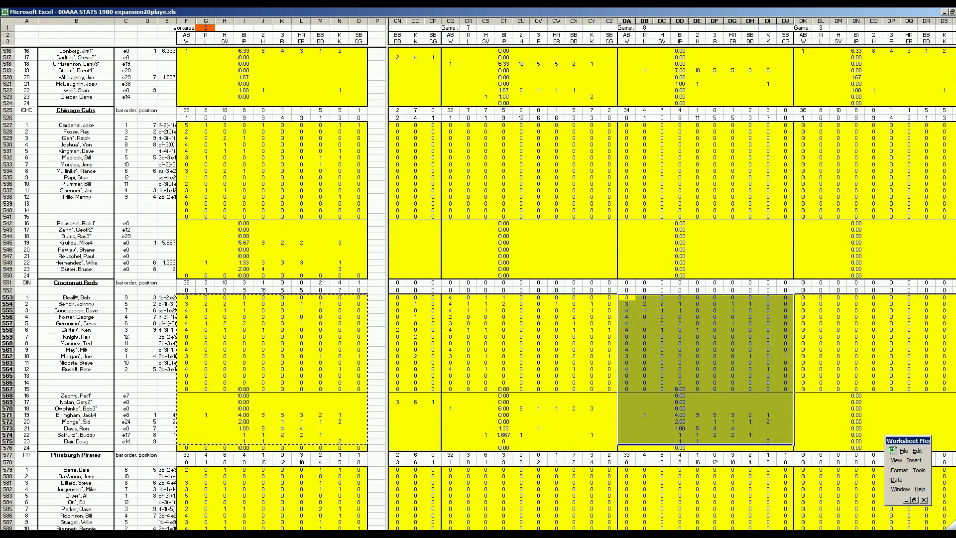
# - Review the season totals and streak columns, then show the NL standings sheet
pyautogui.hotkey('ctrl', 'Right')
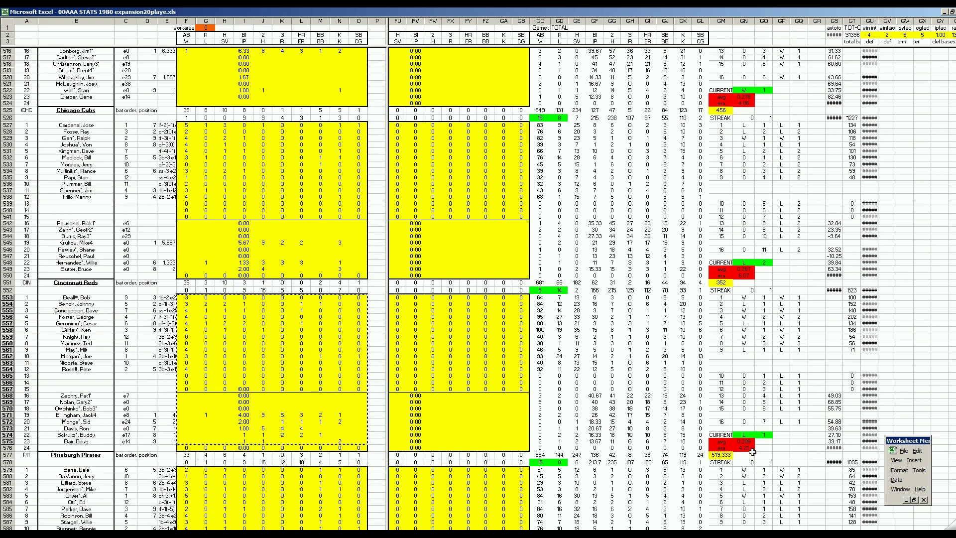
pyautogui.click(503, 390)
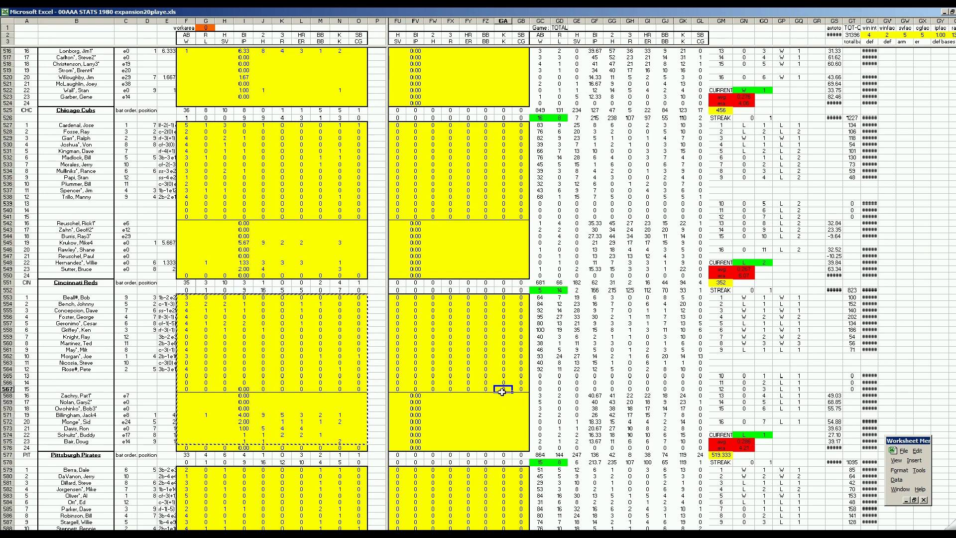
pyautogui.scroll(-7, 496, 413)
pyautogui.scroll(-10, 495, 413)
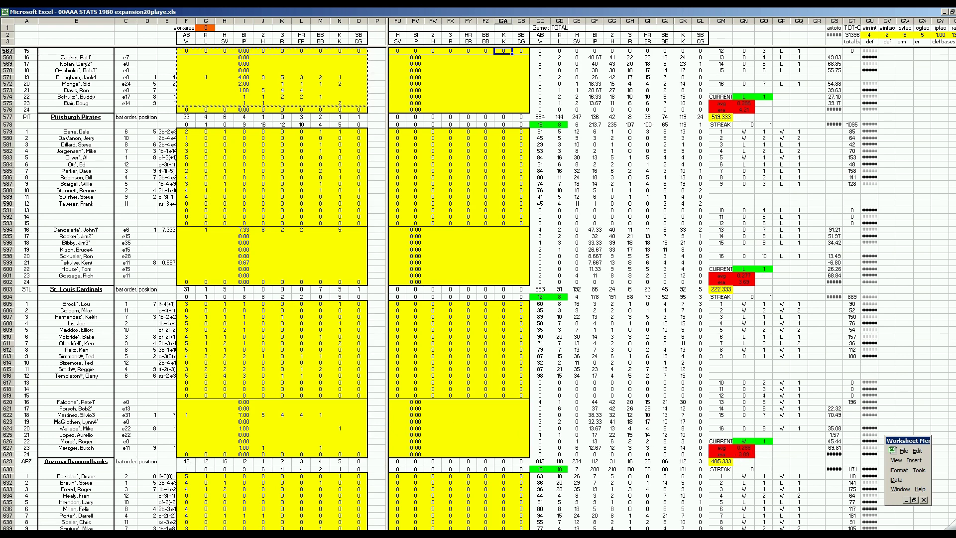
pyautogui.hotkey('ctrl', 'pagedown')
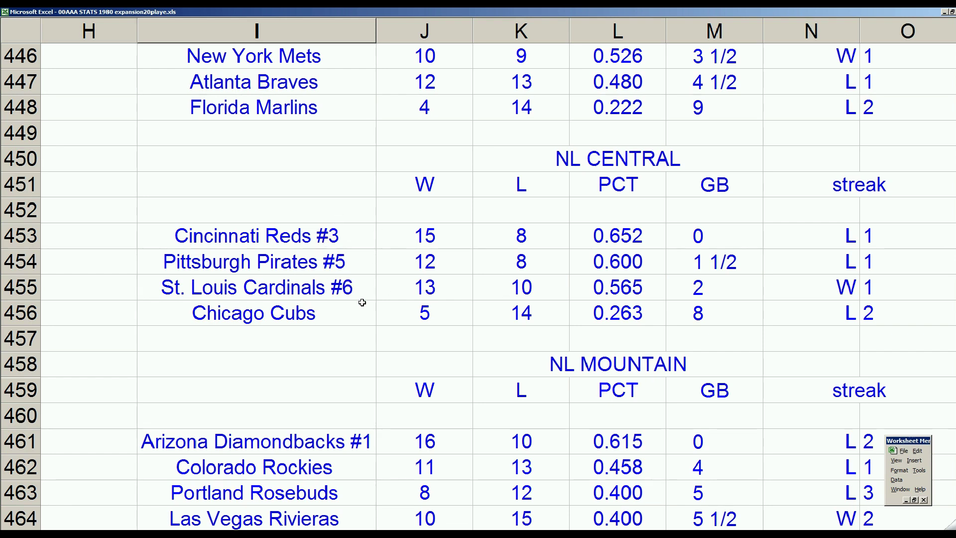
pyautogui.click(341, 193)
pyautogui.scroll(1, 374, 193)
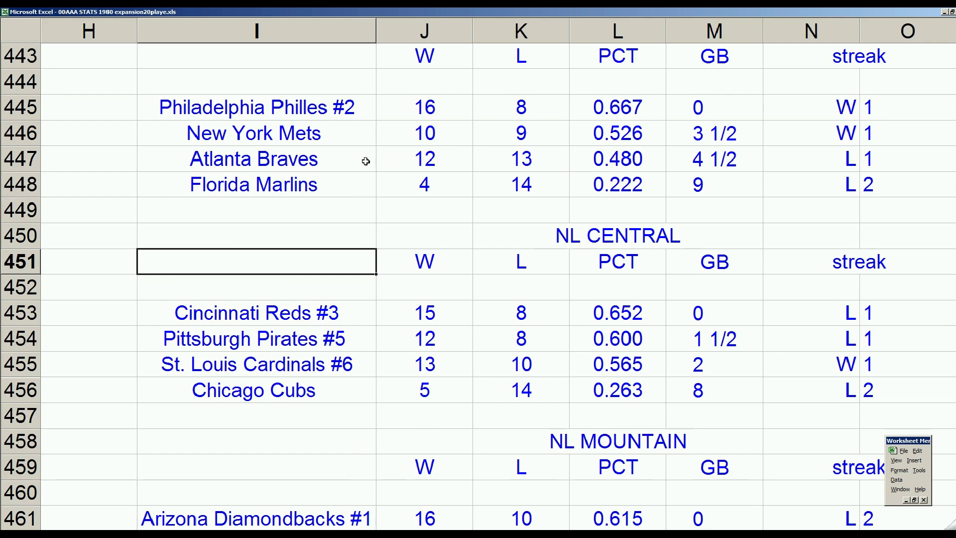
pyautogui.scroll(-1, 360, 283)
pyautogui.scroll(-3, 361, 283)
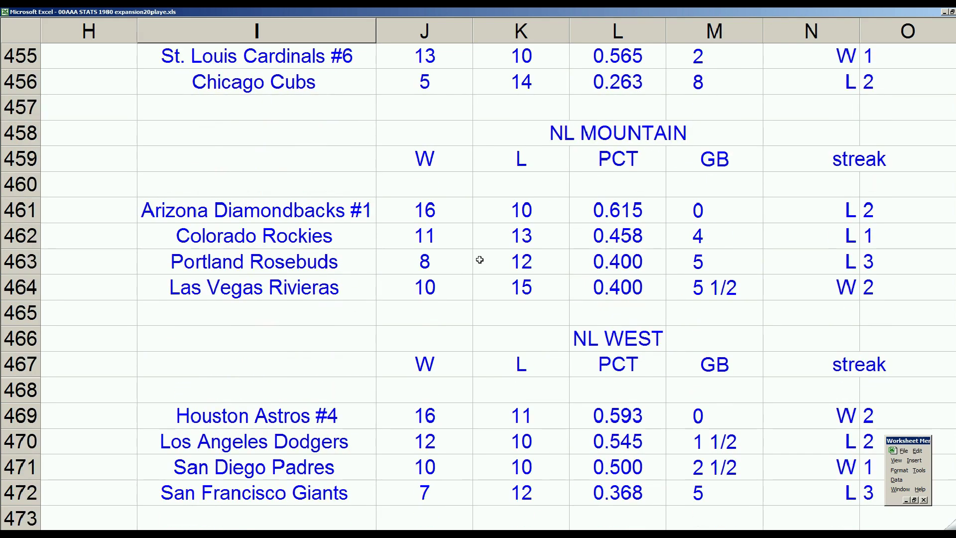
pyautogui.scroll(-2, 354, 295)
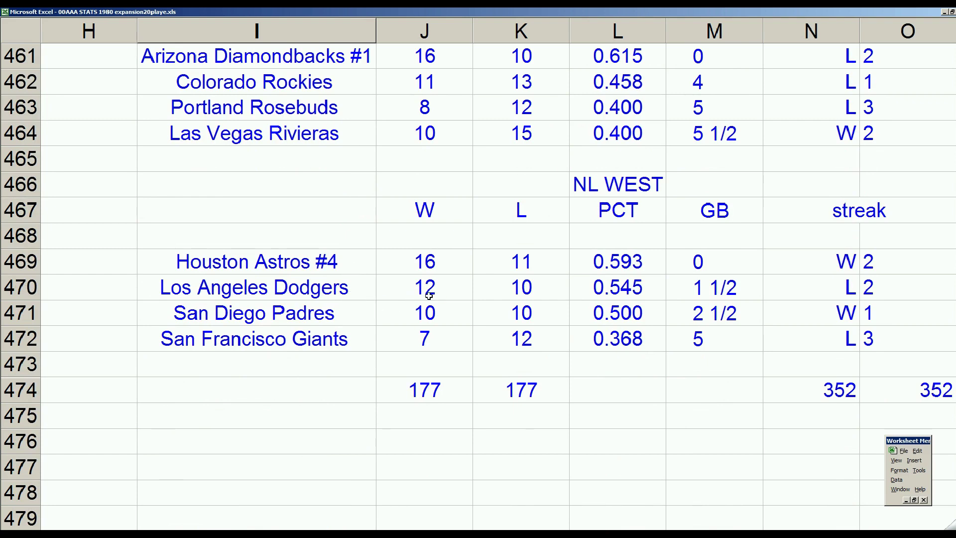
pyautogui.scroll(3, 396, 299)
pyautogui.scroll(1, 352, 281)
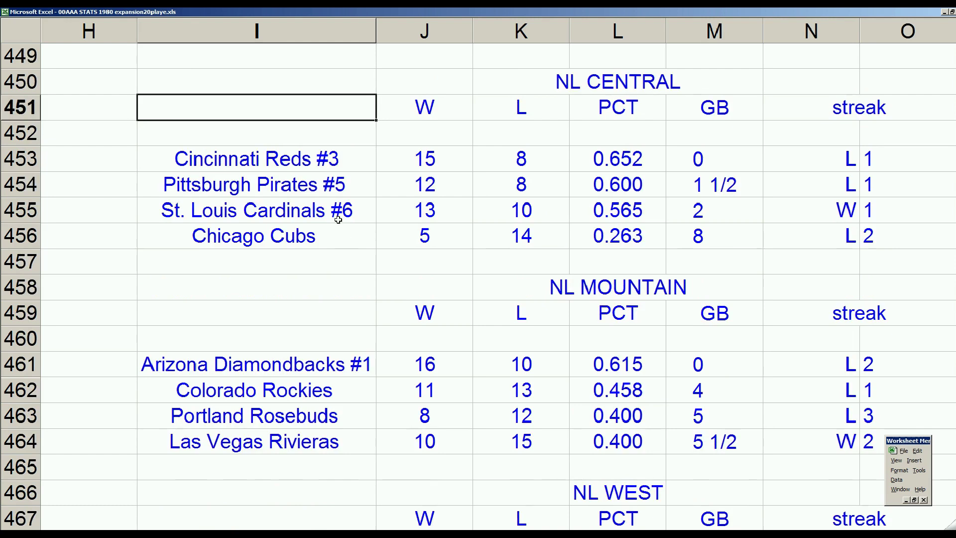
pyautogui.click(364, 211)
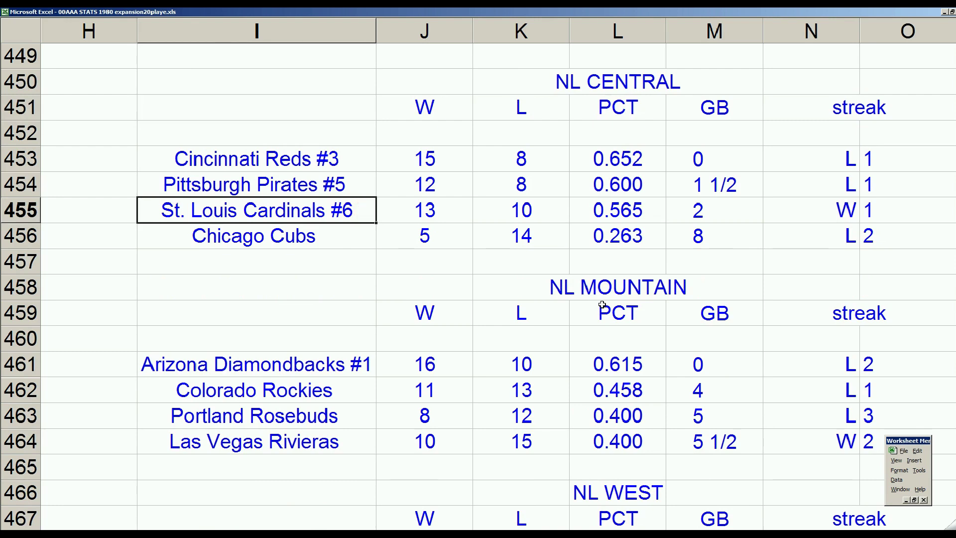